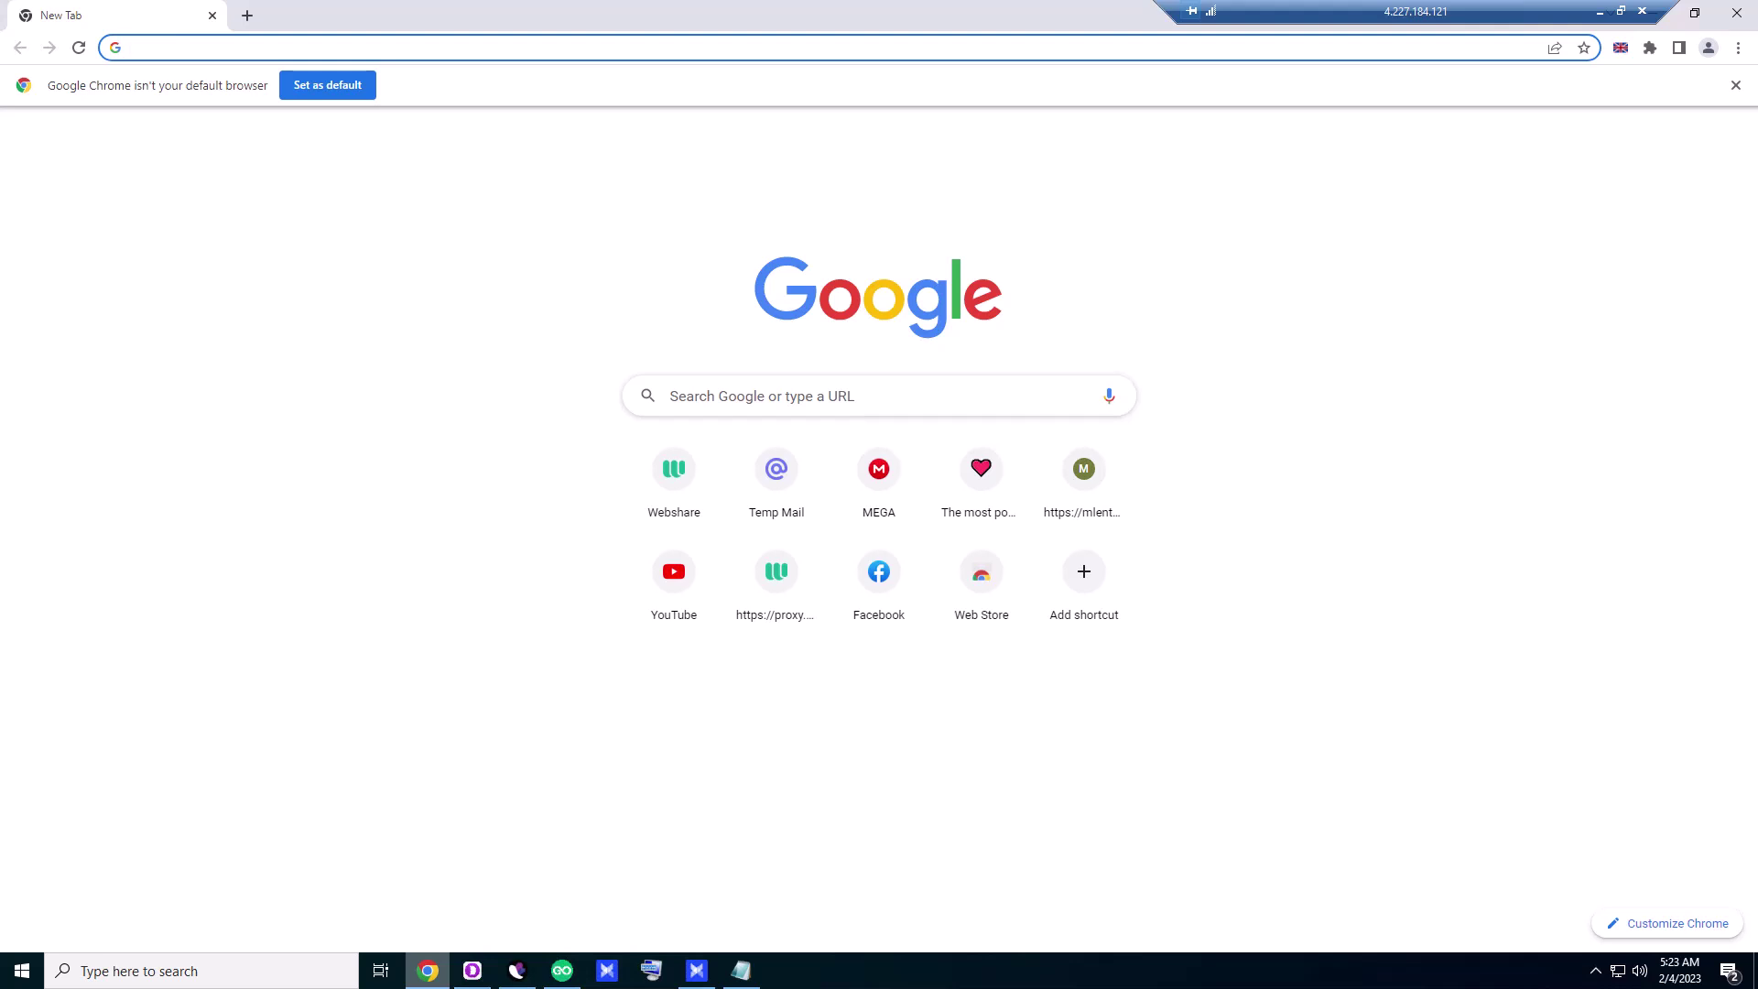
- Search Google for 'adspower' by accepting the suggestion for the typed 'ads'
left_click(907, 399)
type("ads")
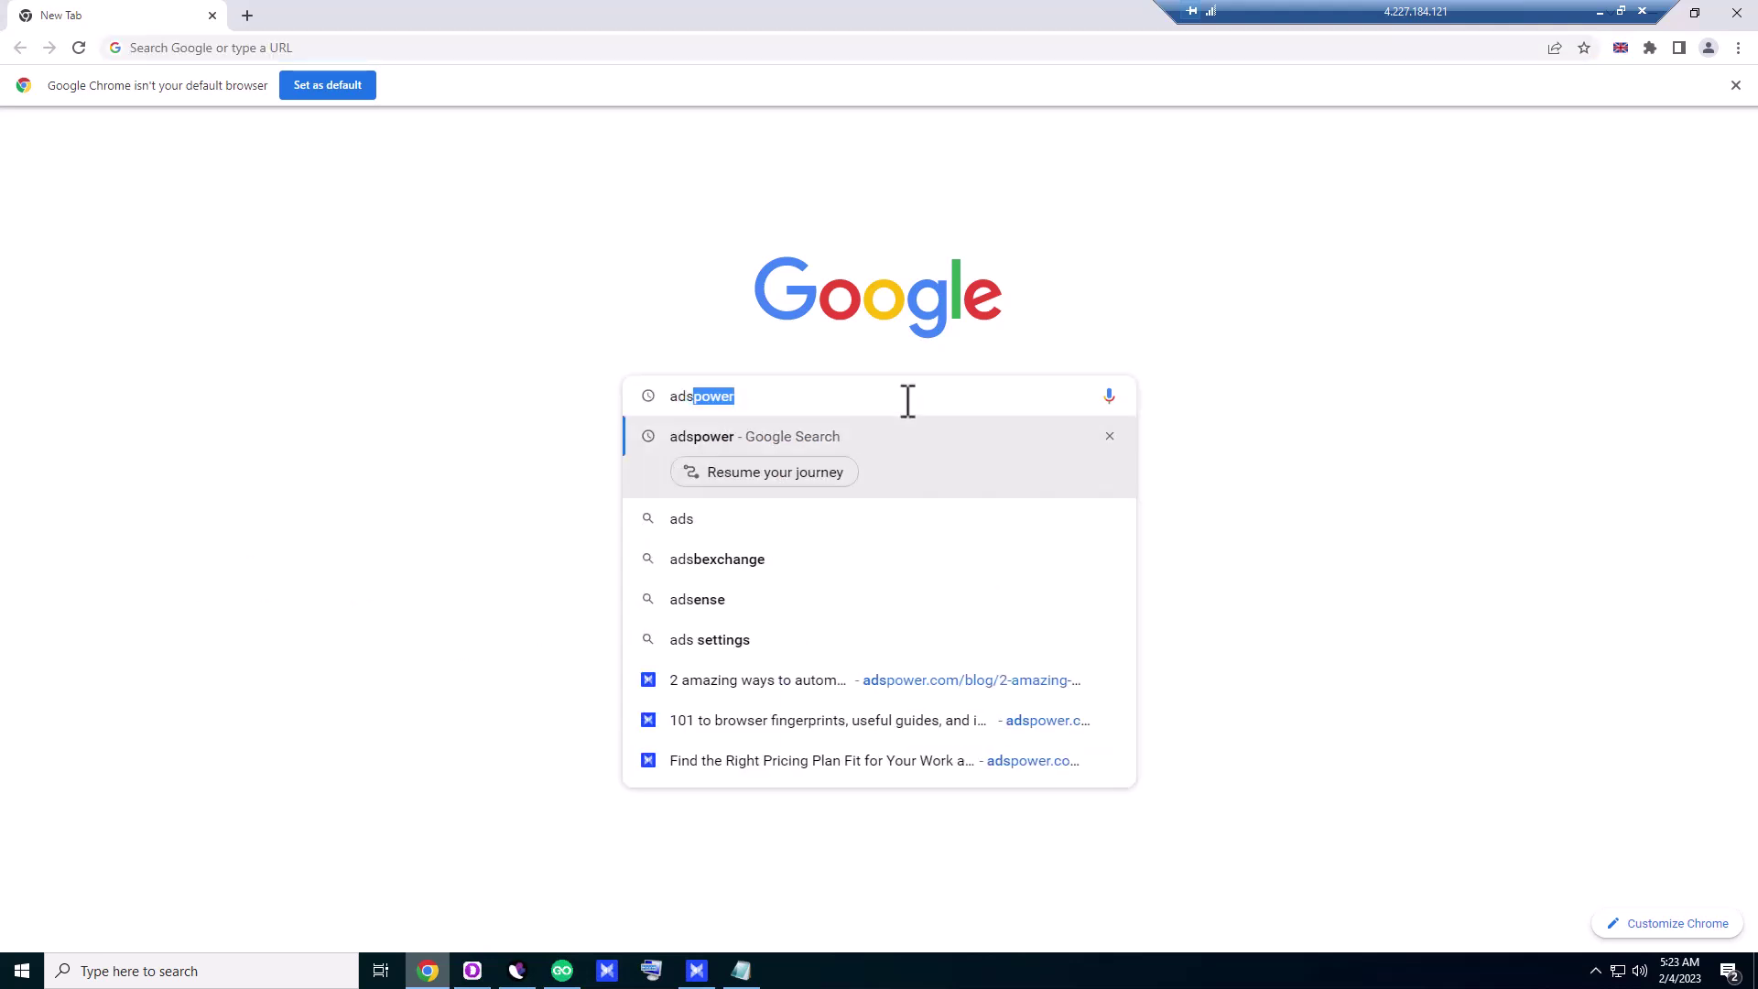
key("Return")
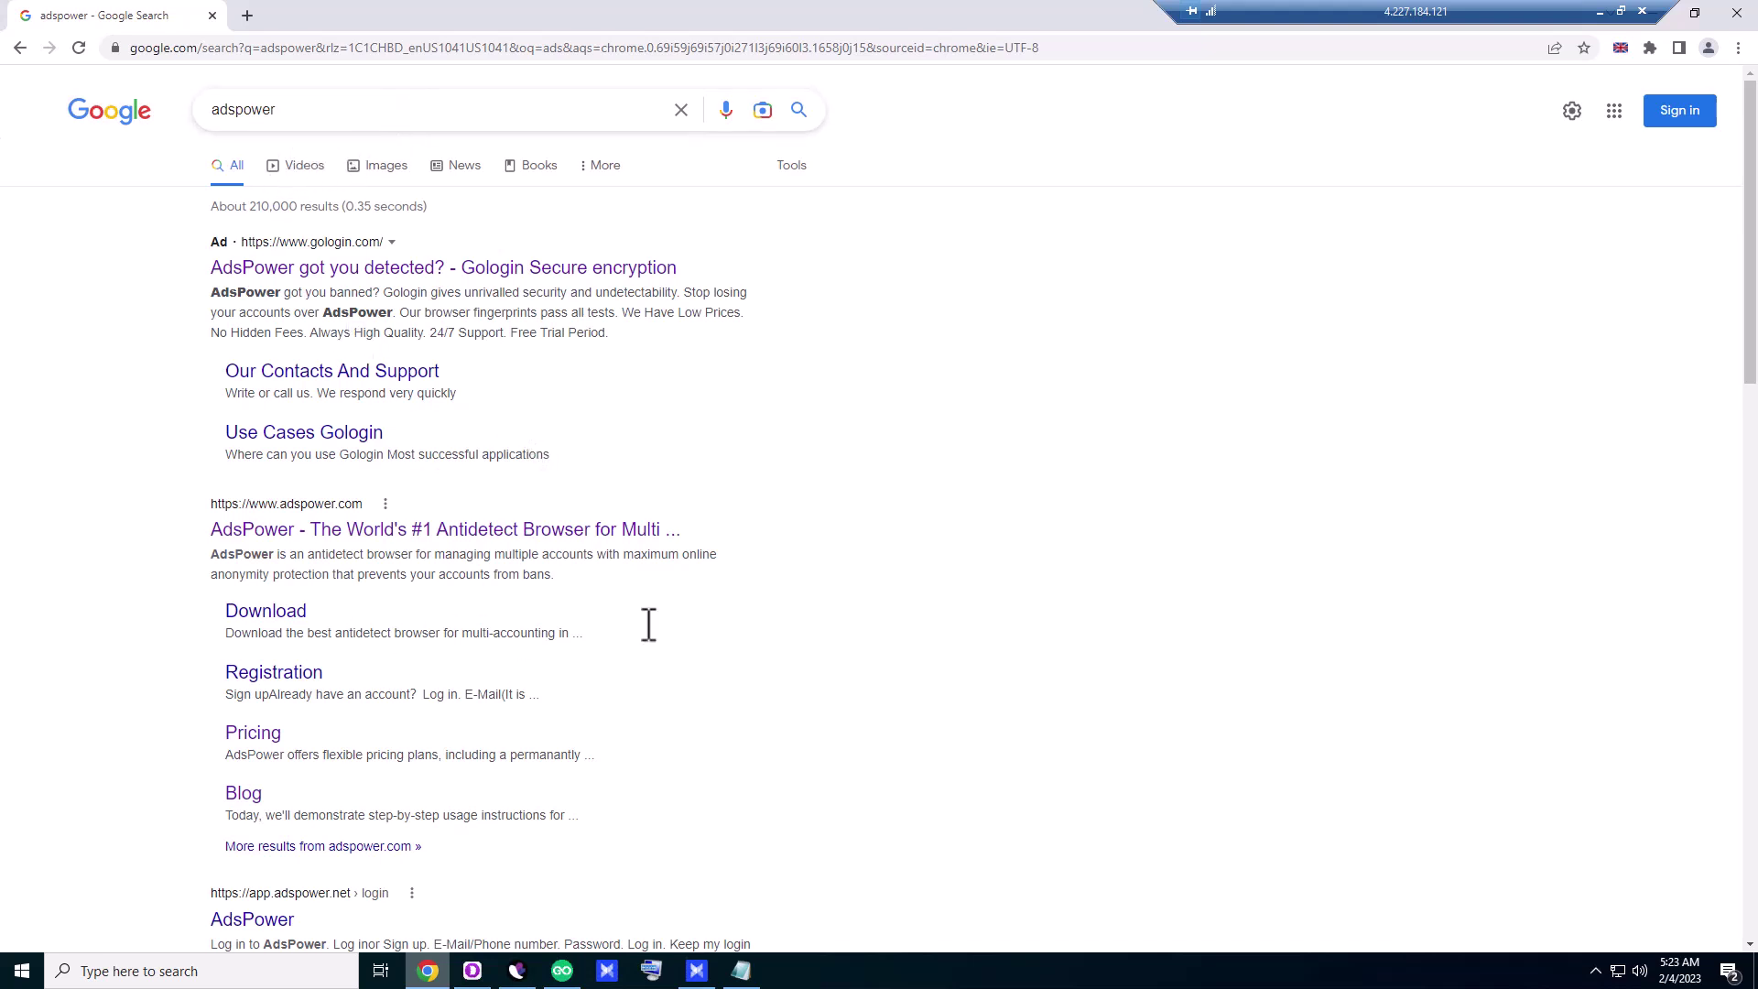
- Open the official adspower.com site from the results and go to its Pricing page
left_click(404, 542)
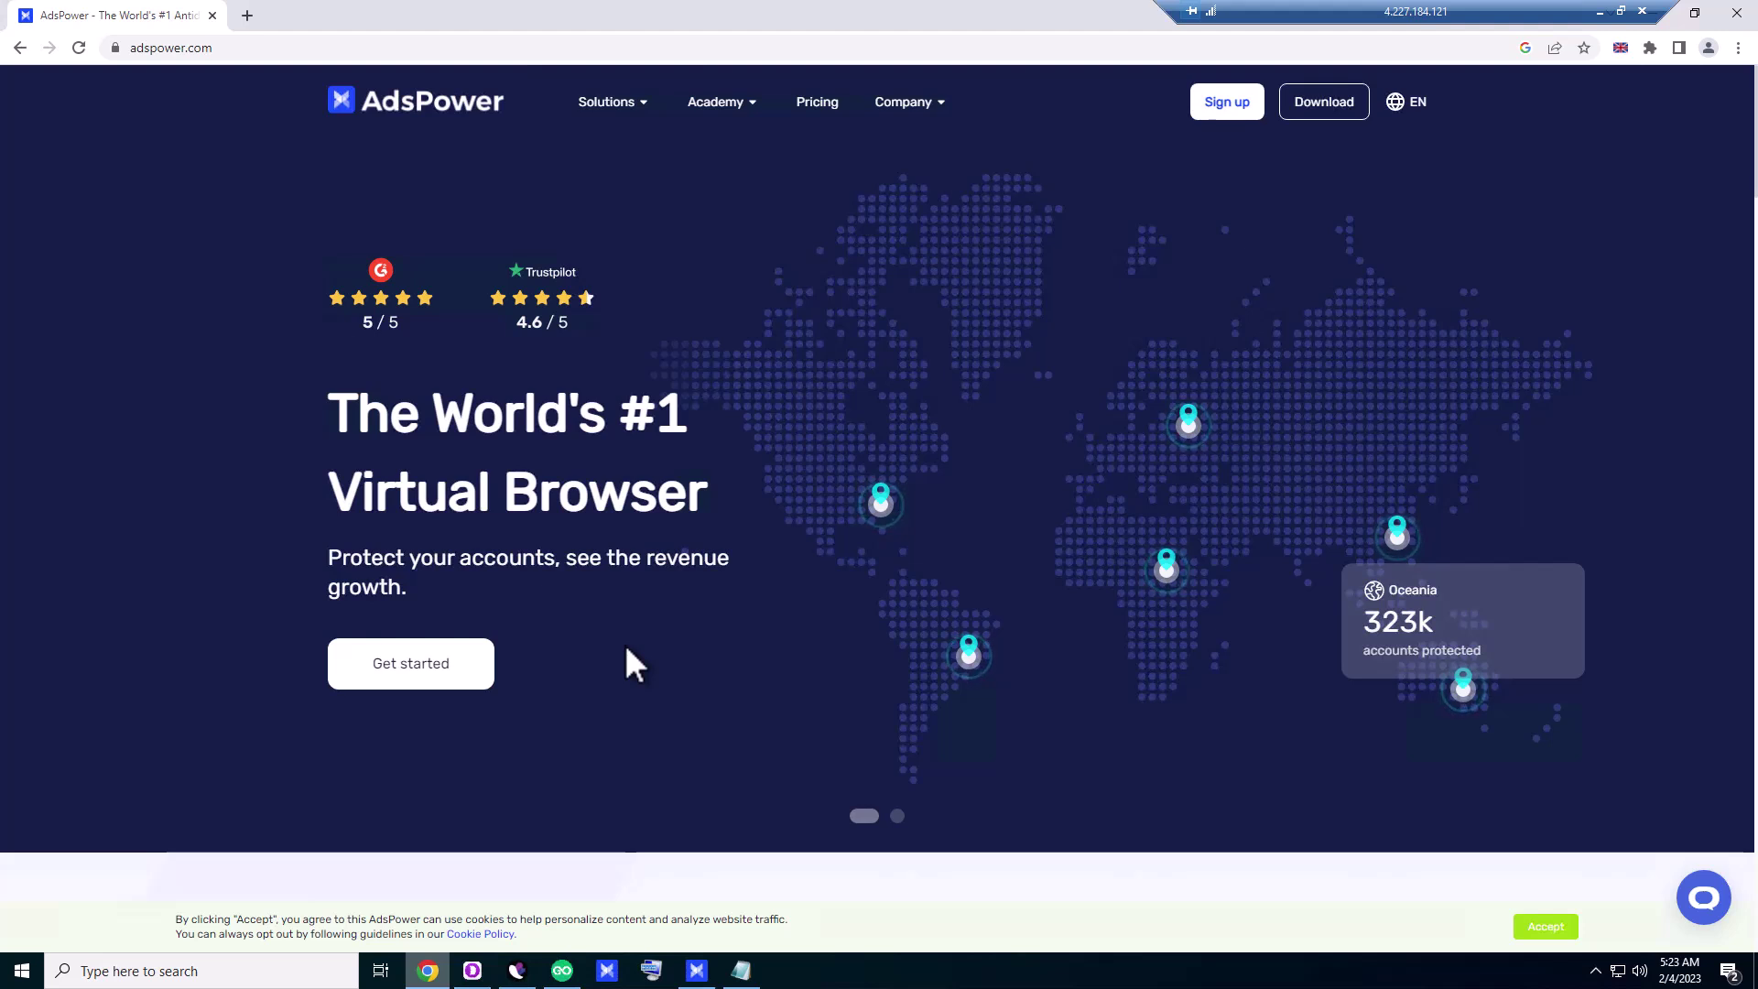
left_click(814, 107)
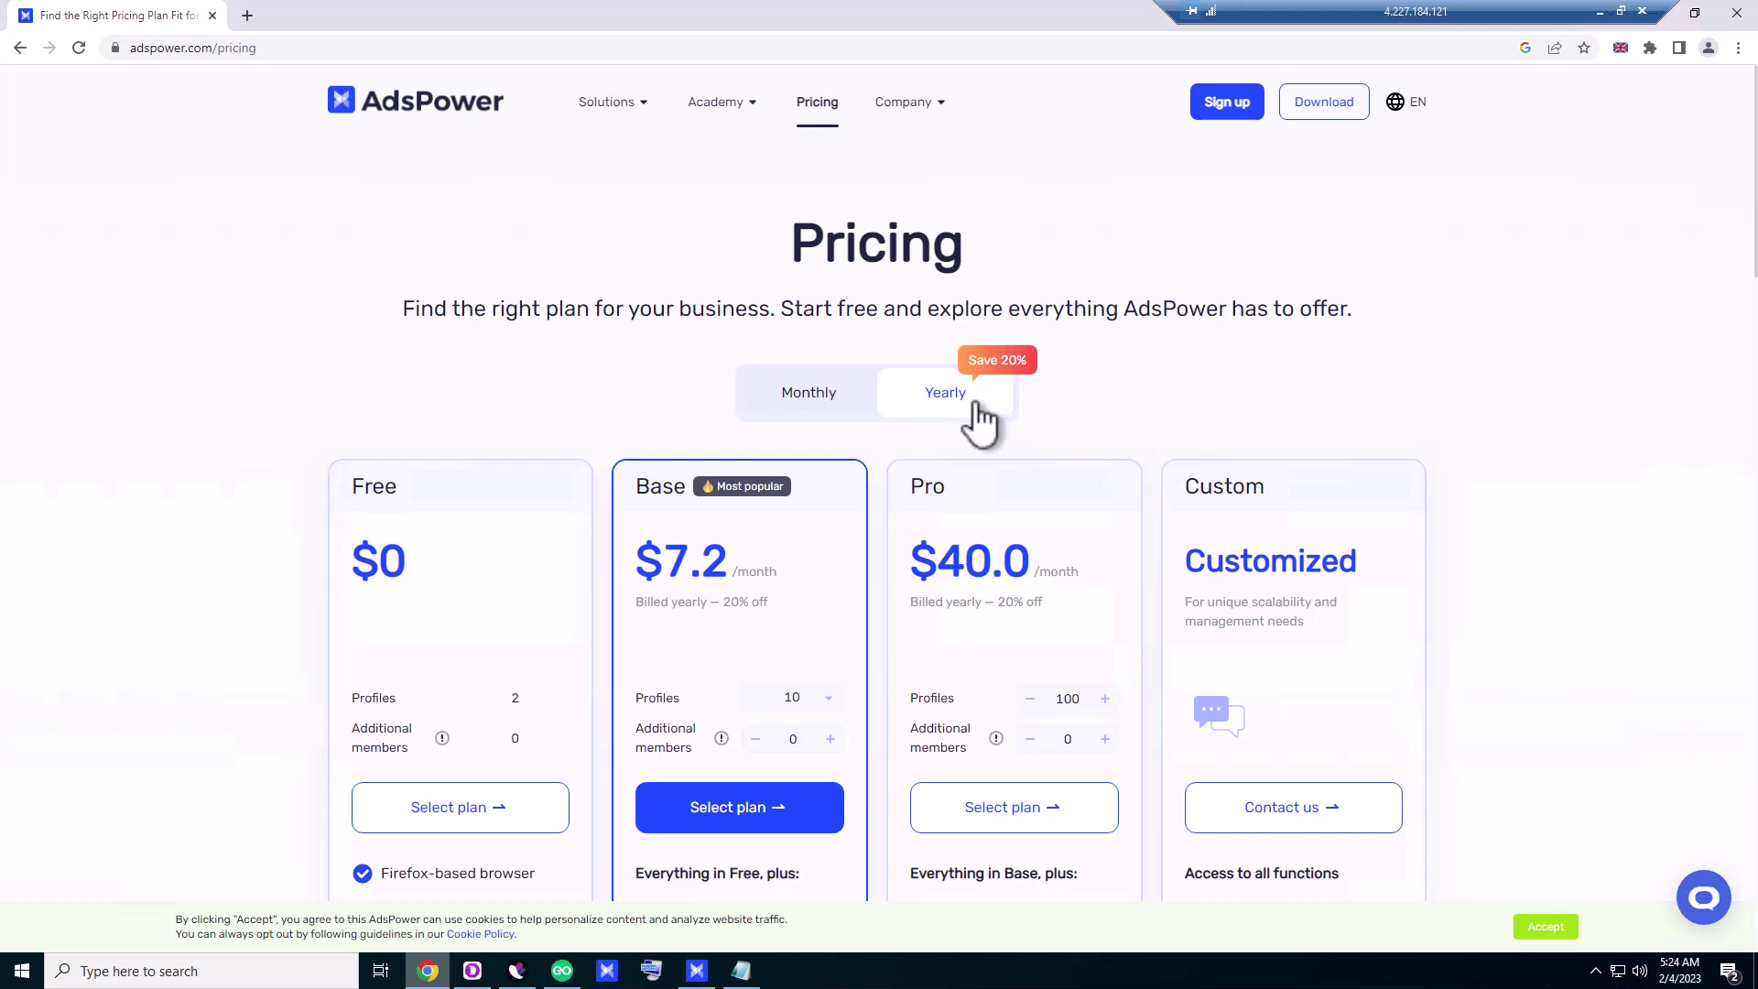
- Switch pricing to Monthly billing and review the plans: Base $9 and Pro $50.0
left_click(827, 397)
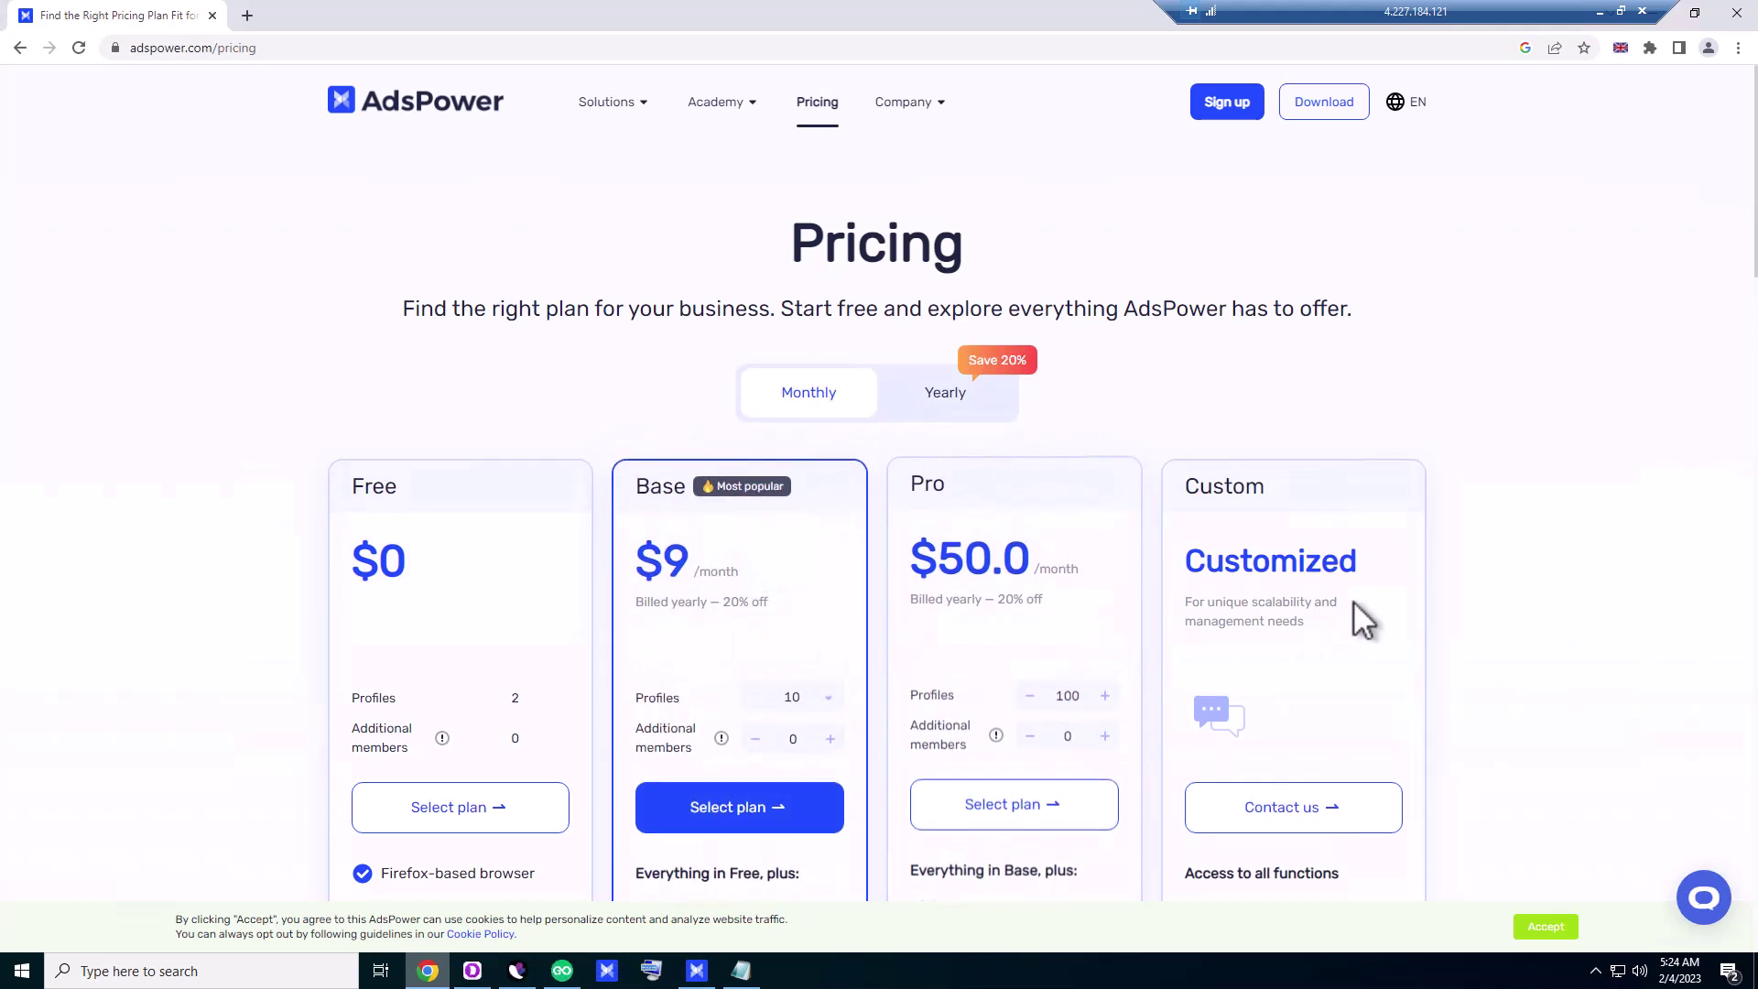
scroll(1332, 609, "down", 1)
scroll(1332, 591, "up", 1)
scroll(157, 634, "down", 3)
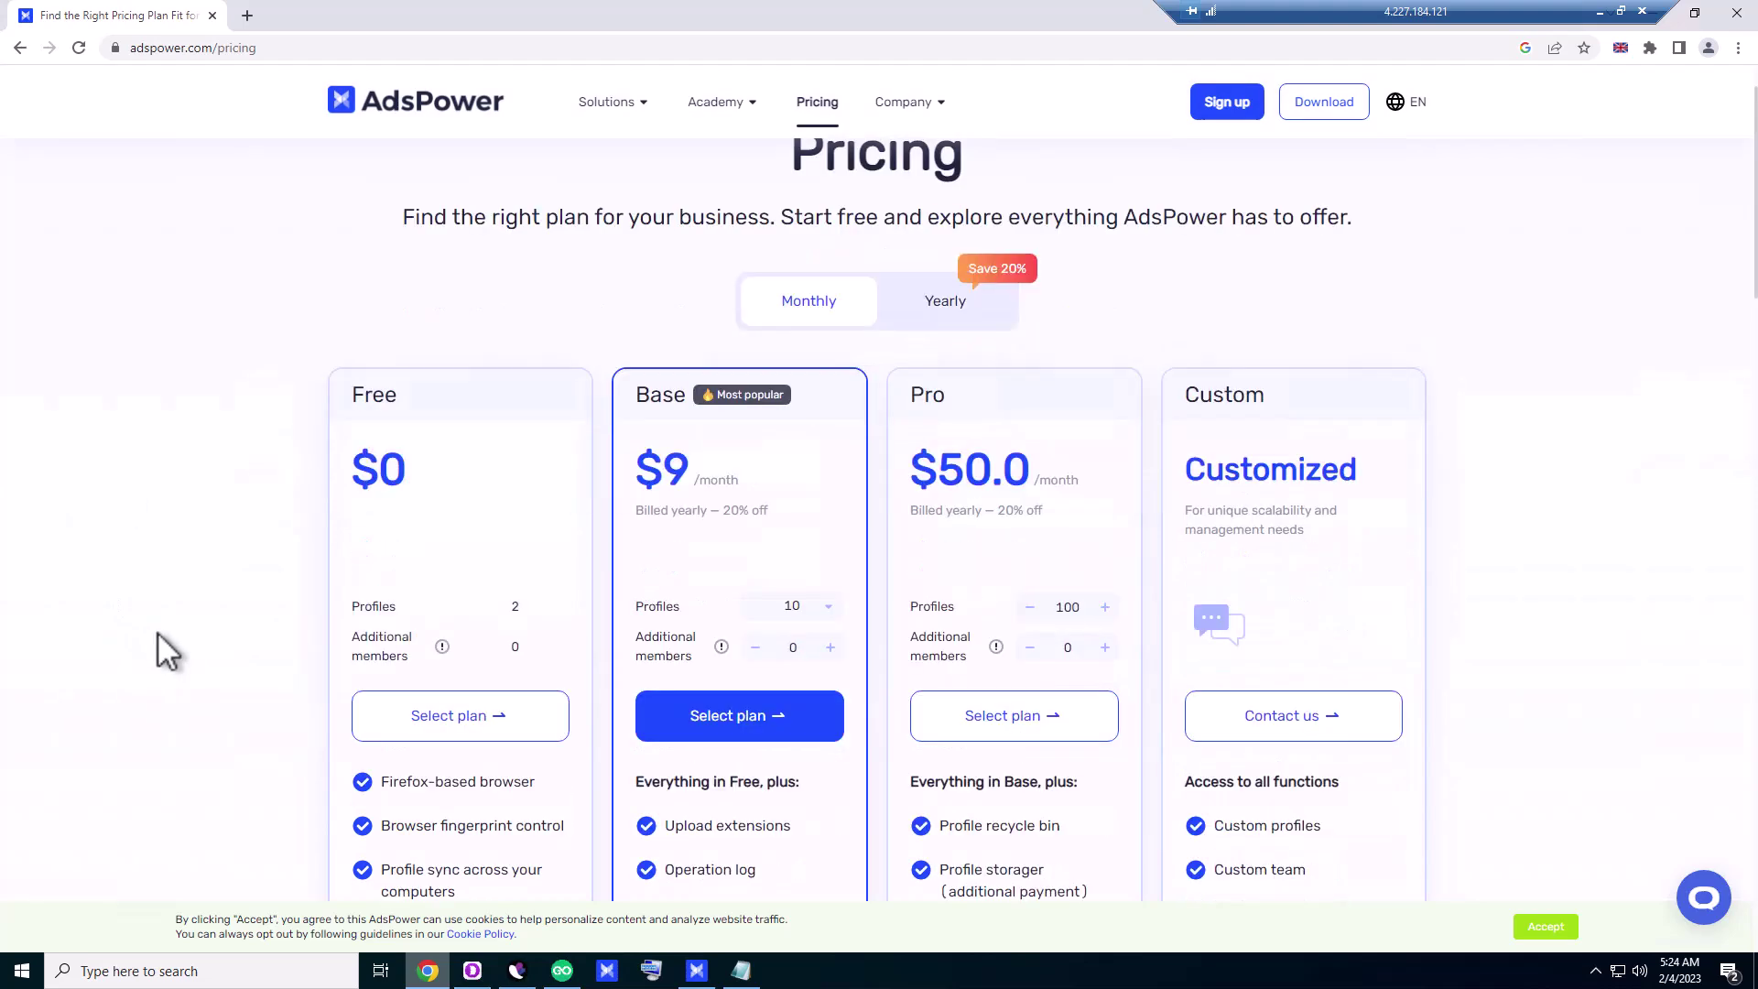
scroll(641, 394, "up", 3)
mouse_move(936, 112)
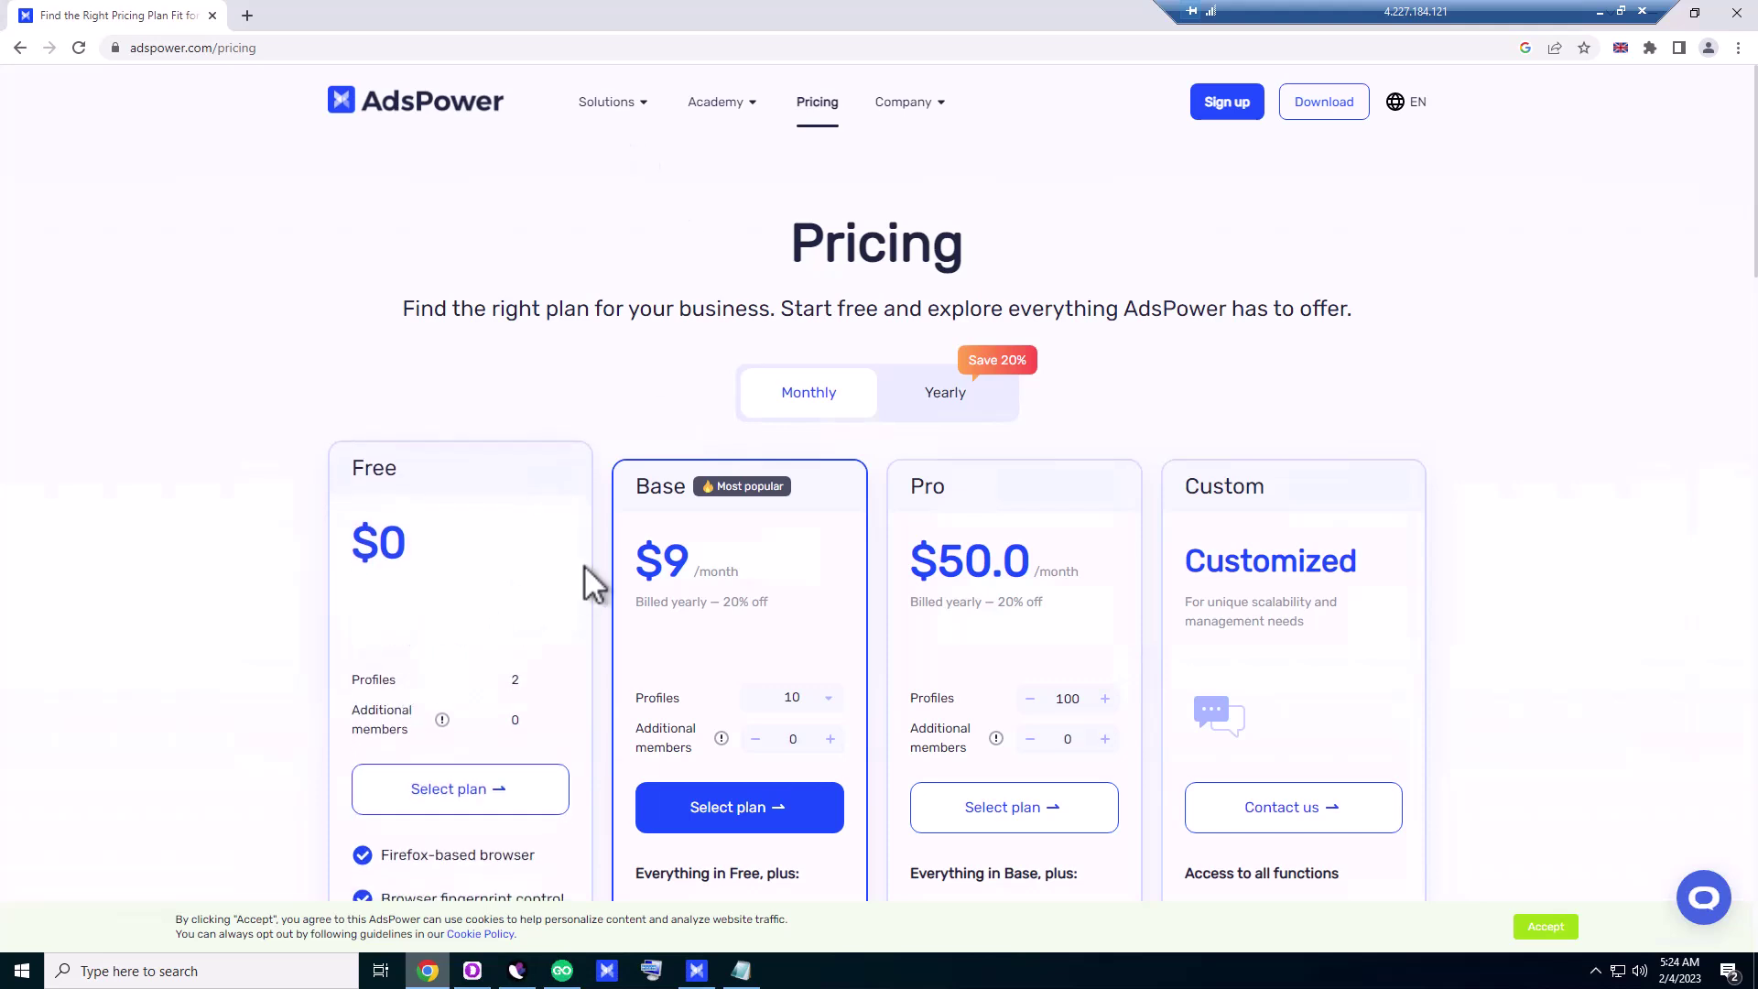
- Open the free sign-up form and try its E-Mail and Referral code fields, then open the 5.1.30 Download page
left_click(1233, 112)
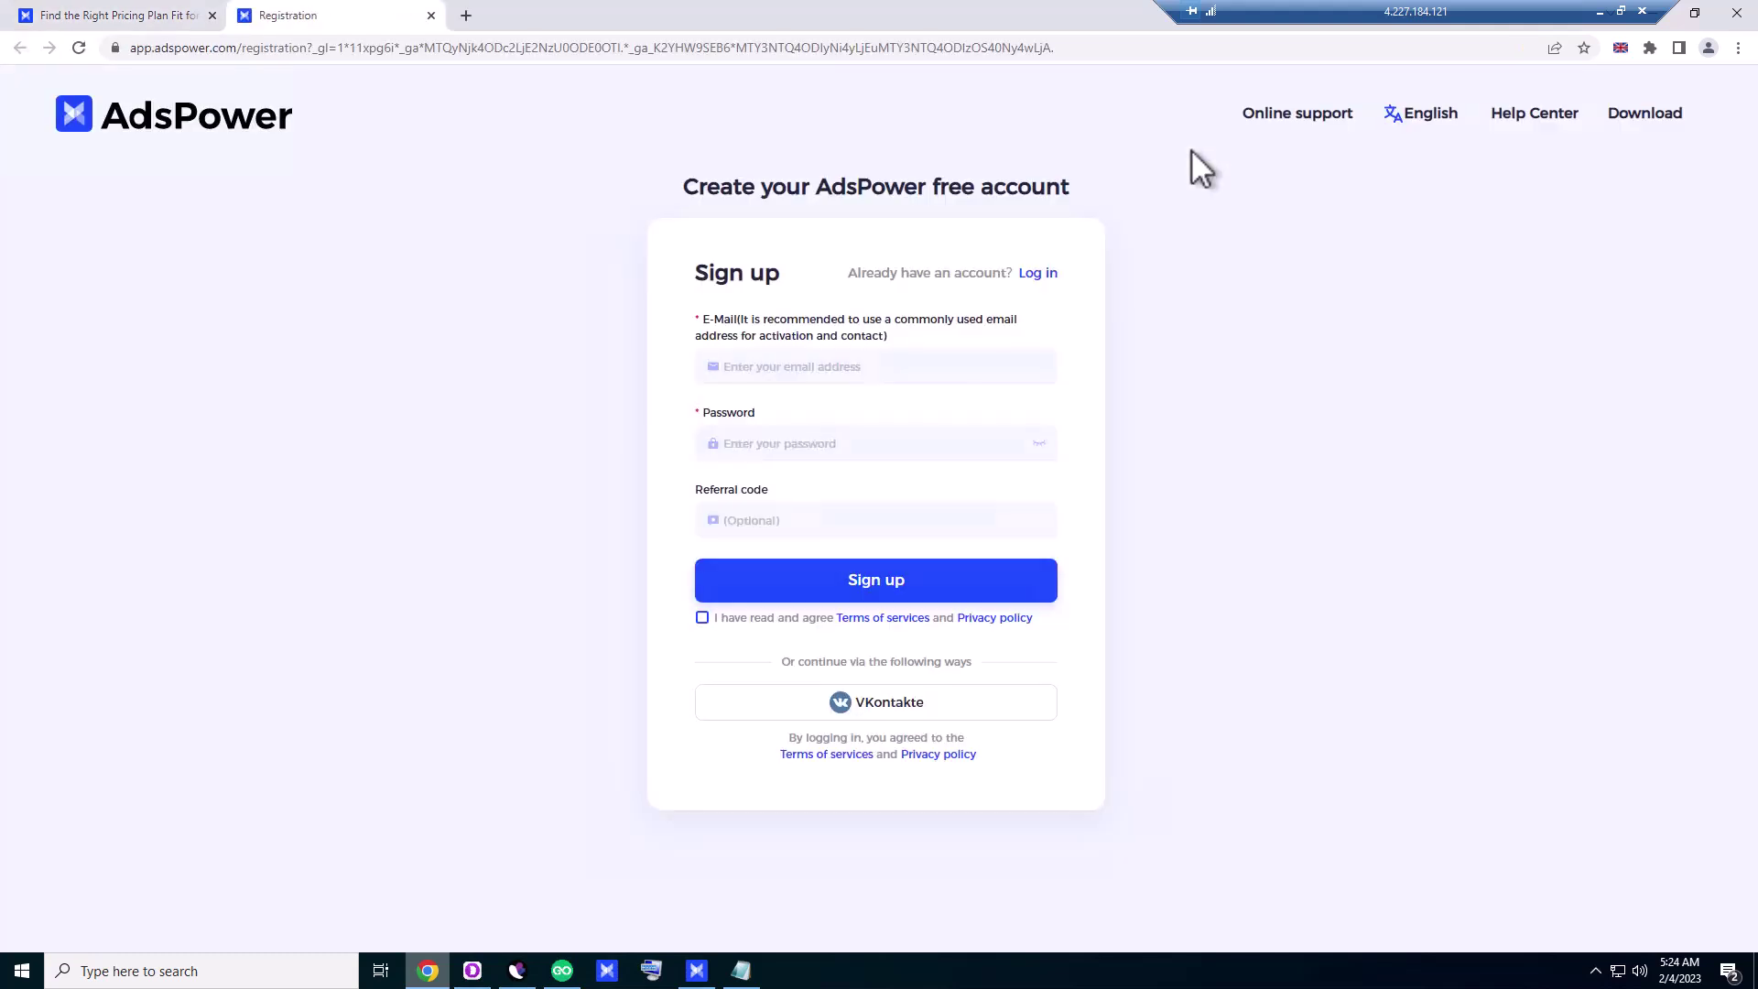
left_click(744, 373)
left_click(790, 624)
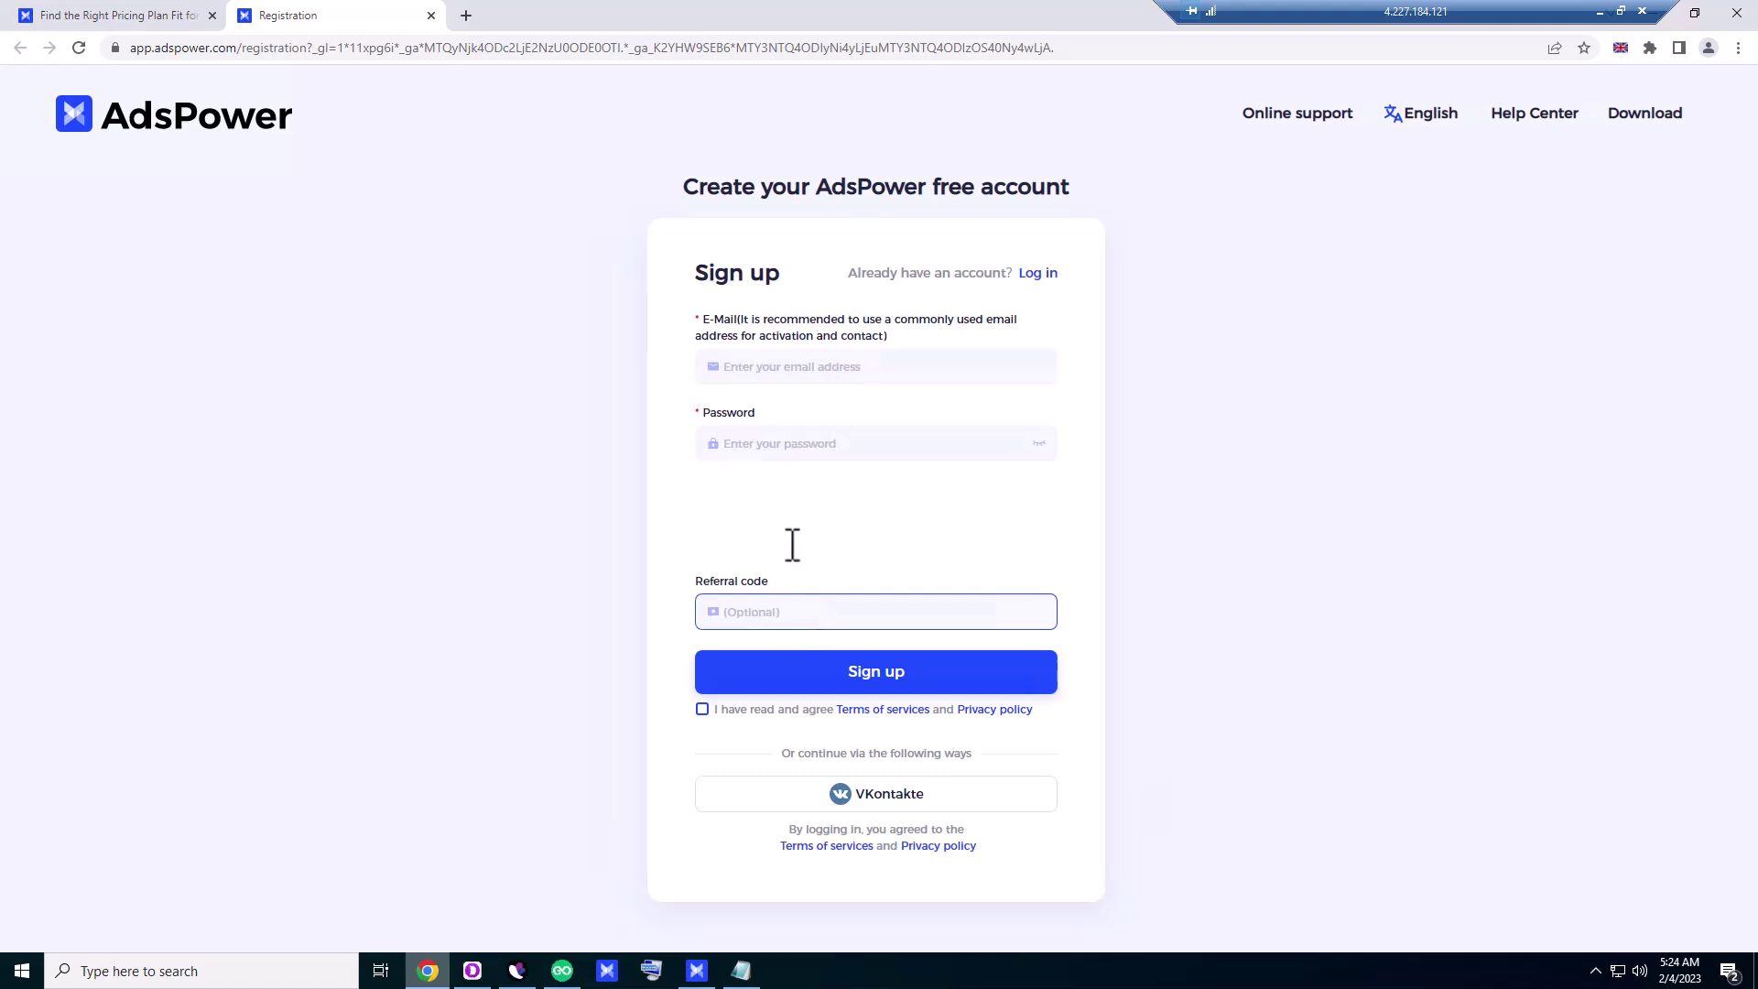
left_click(841, 368)
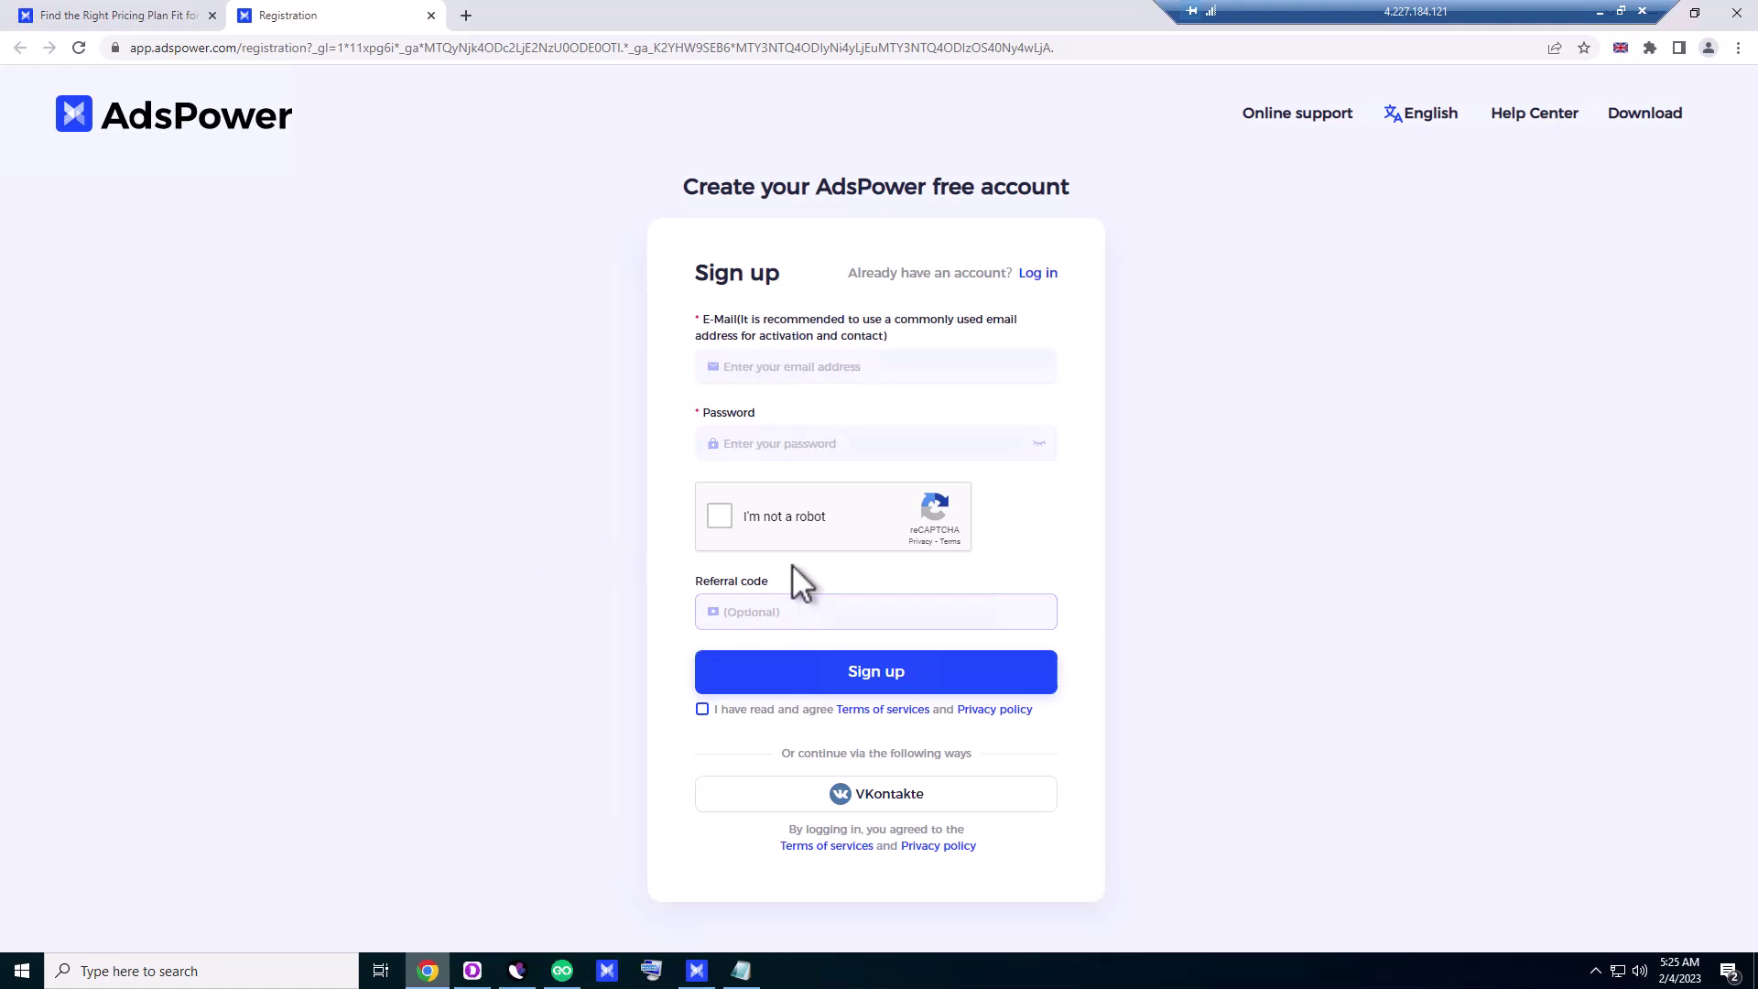
left_click(1636, 127)
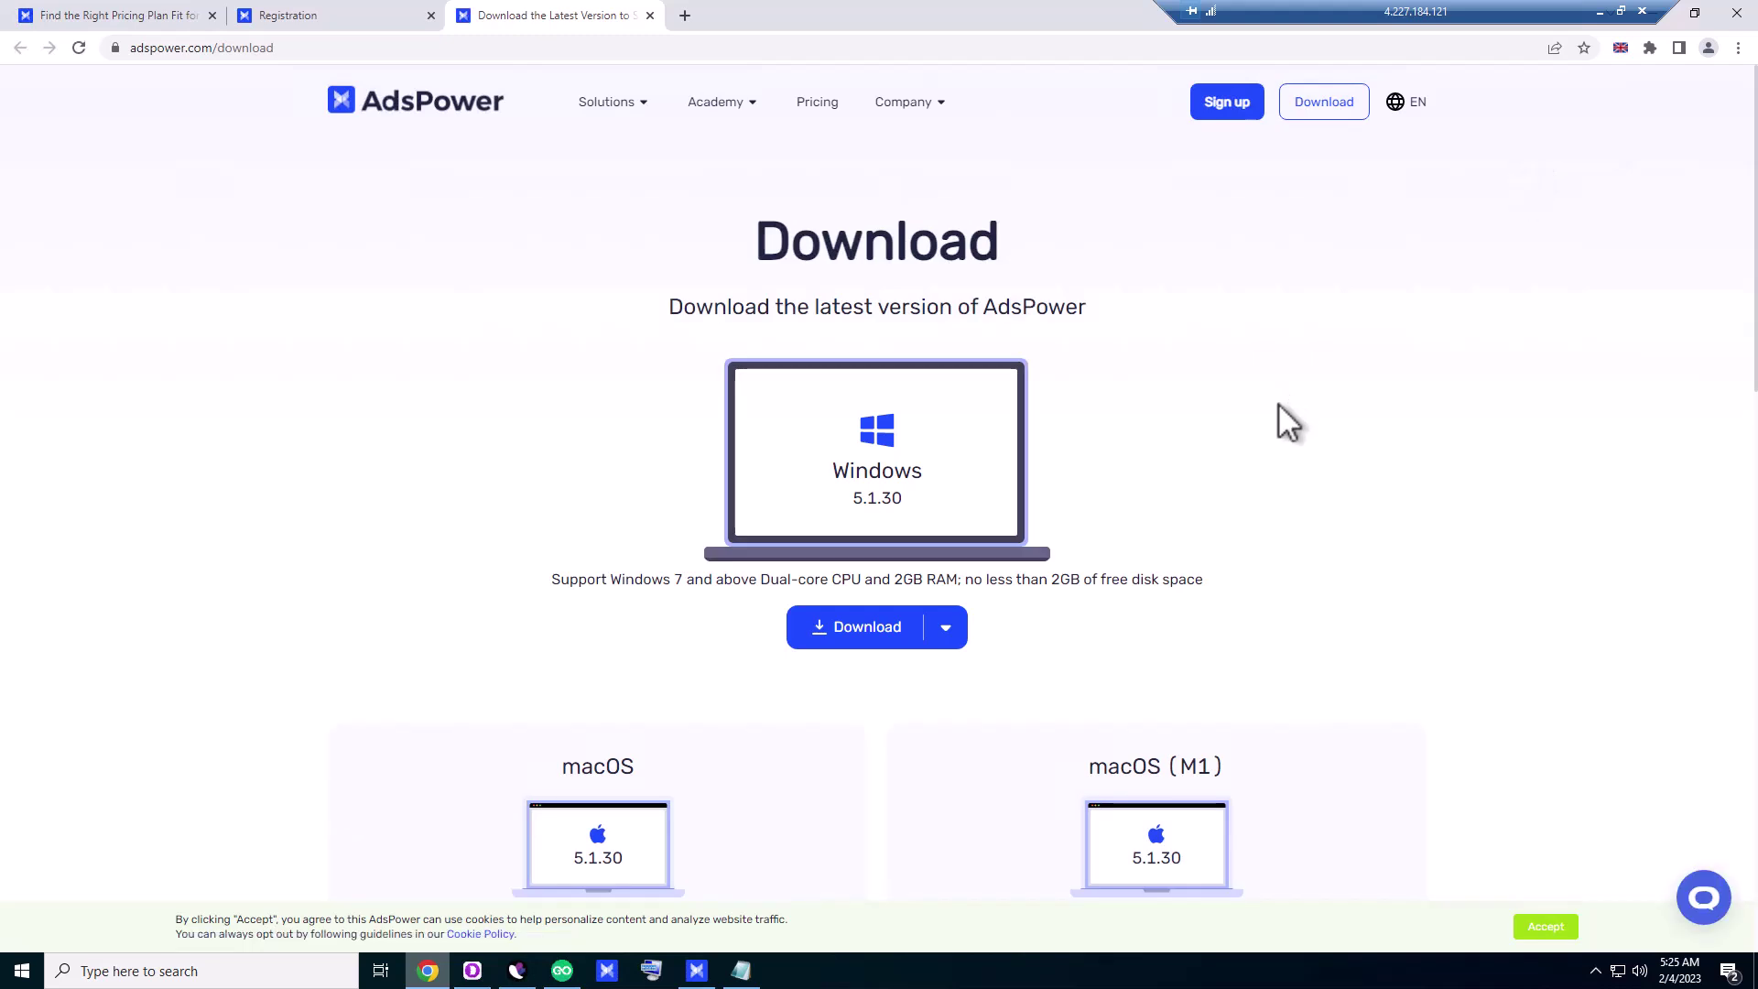
scroll(1277, 404, "down", 3)
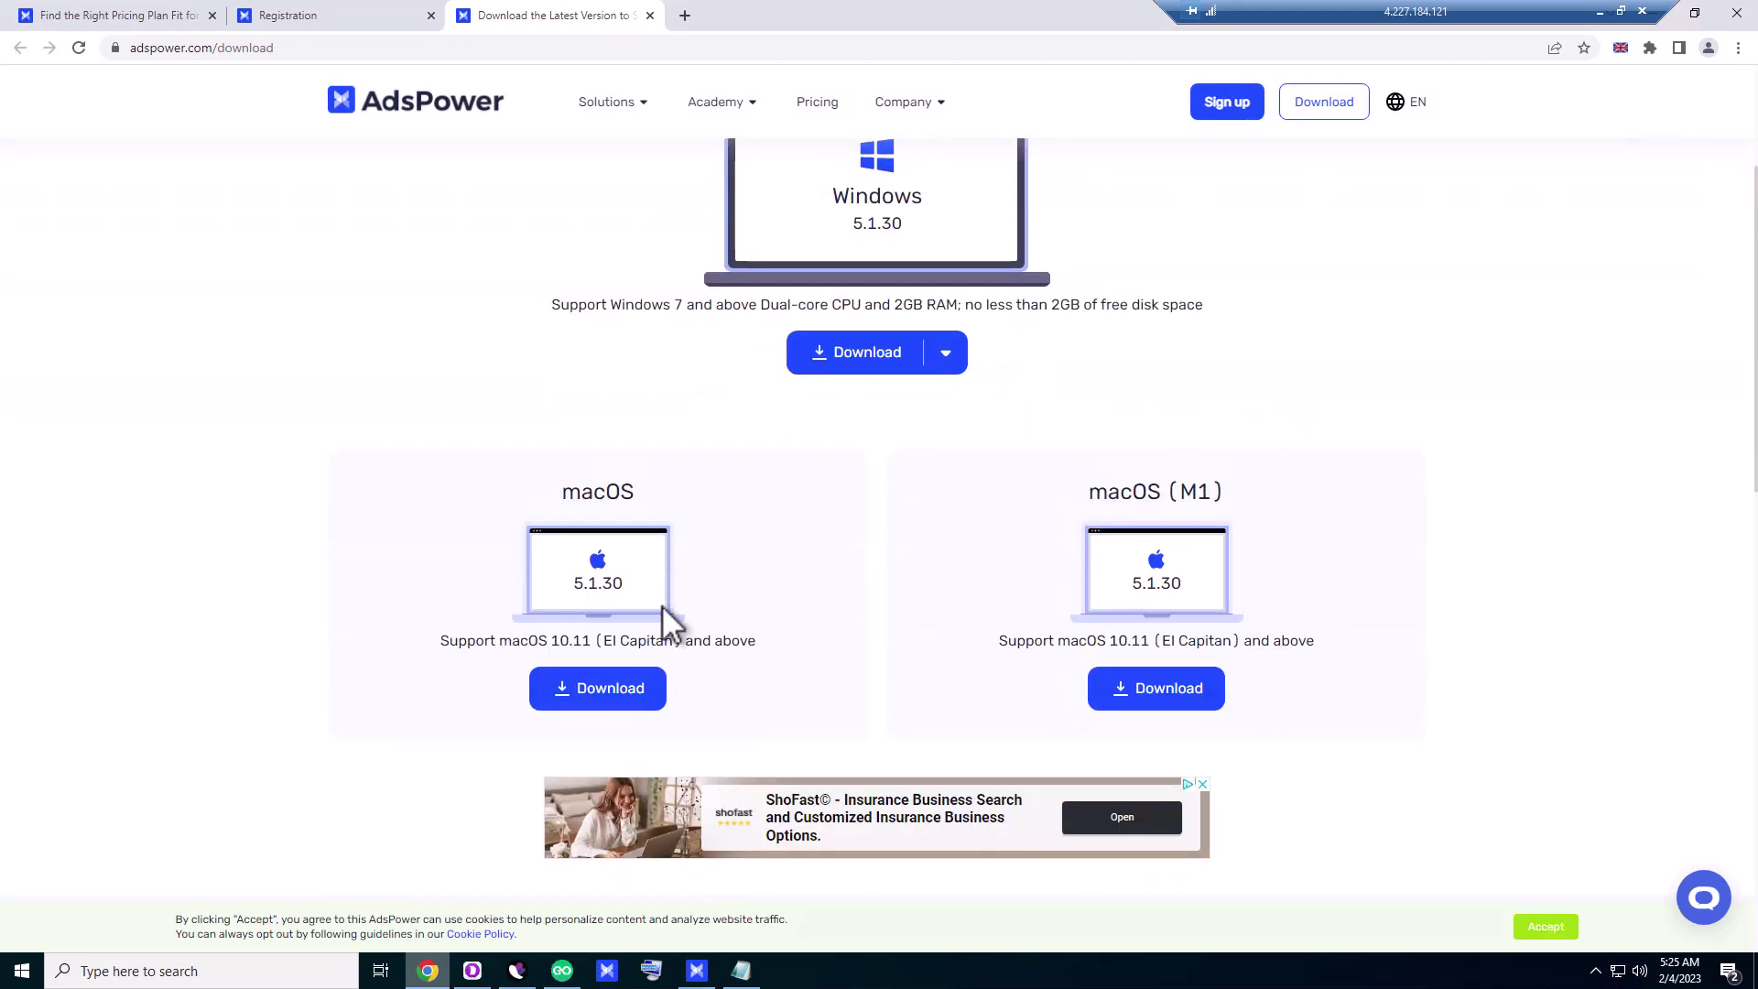
scroll(769, 540, "up", 2)
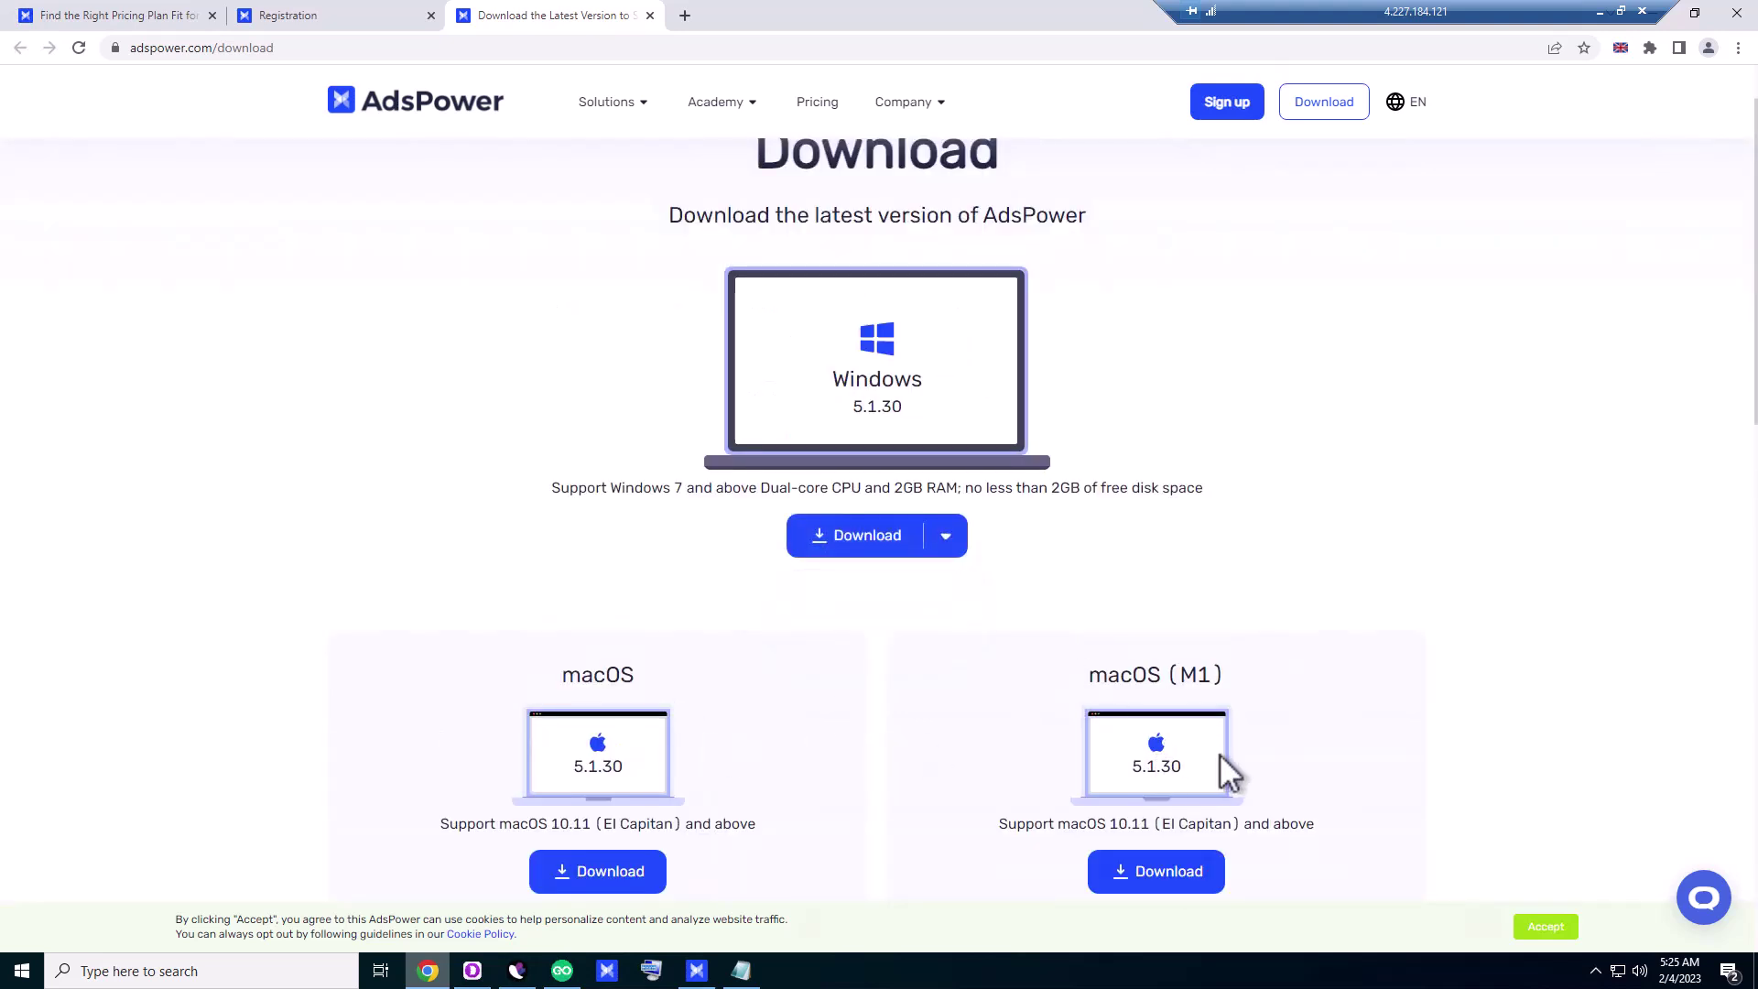
scroll(1139, 666, "up", 1)
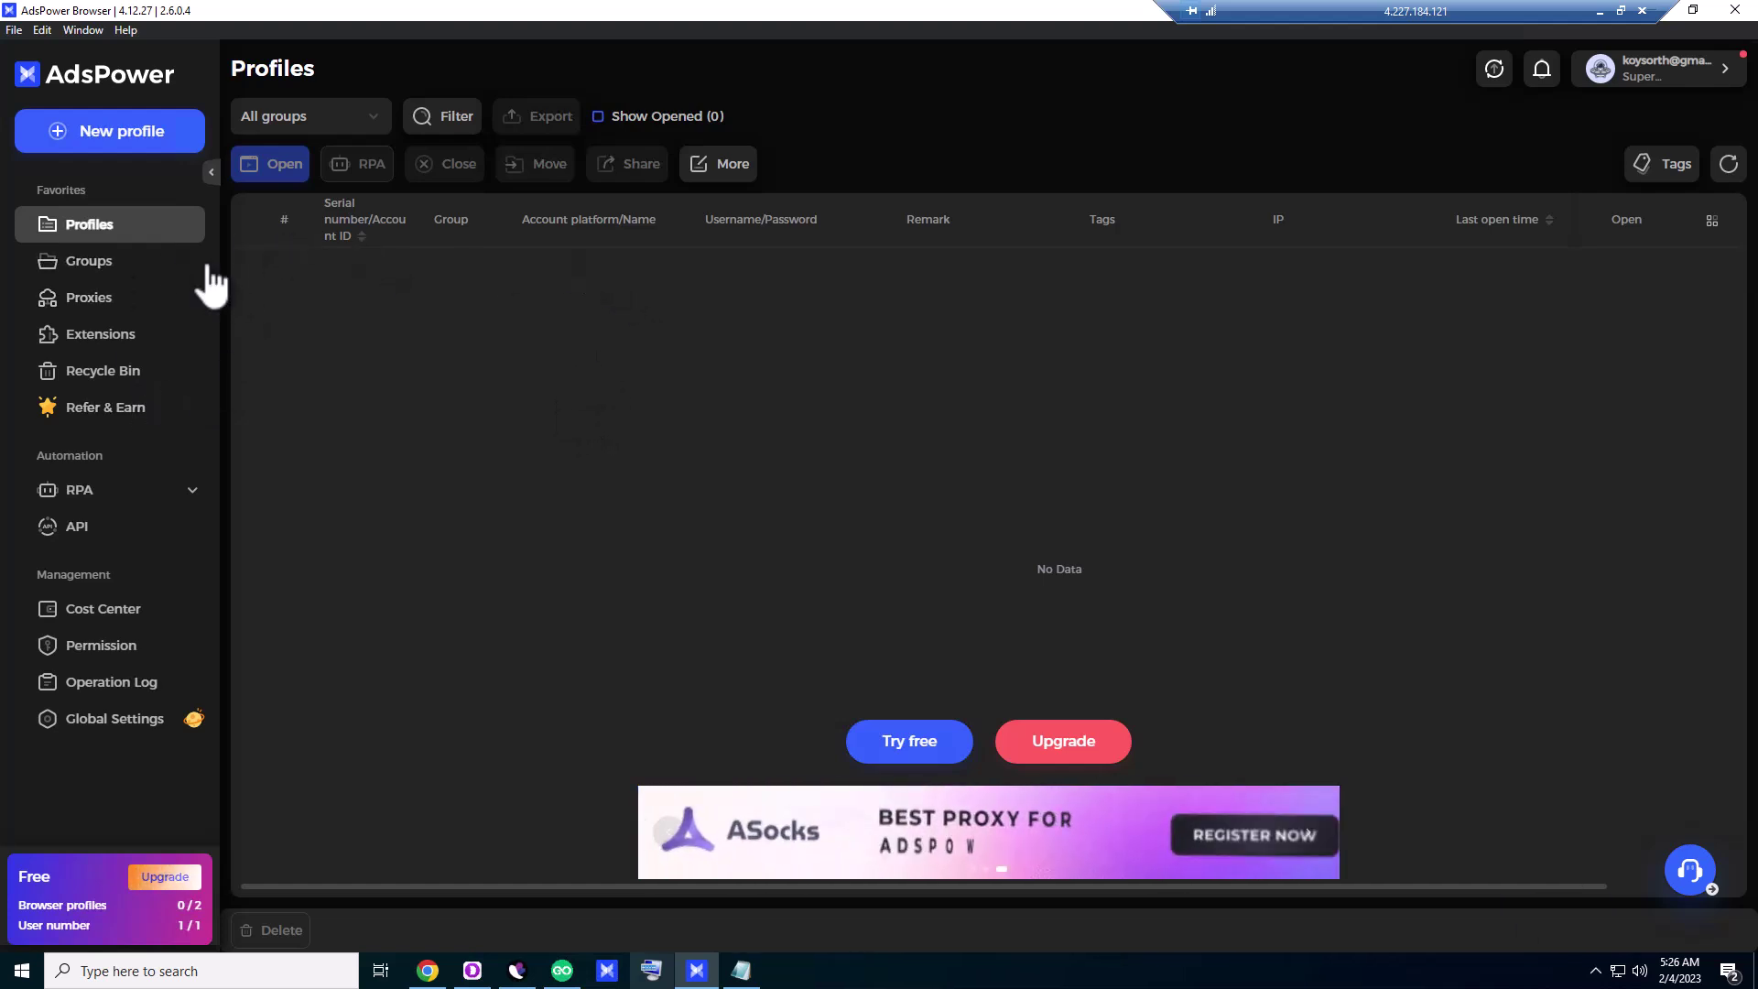
- Browse Groups, Proxies, Extensions, Recycle Bin and Refer & Earn, and dismiss the Windows app-picker prompt
left_click(101, 263)
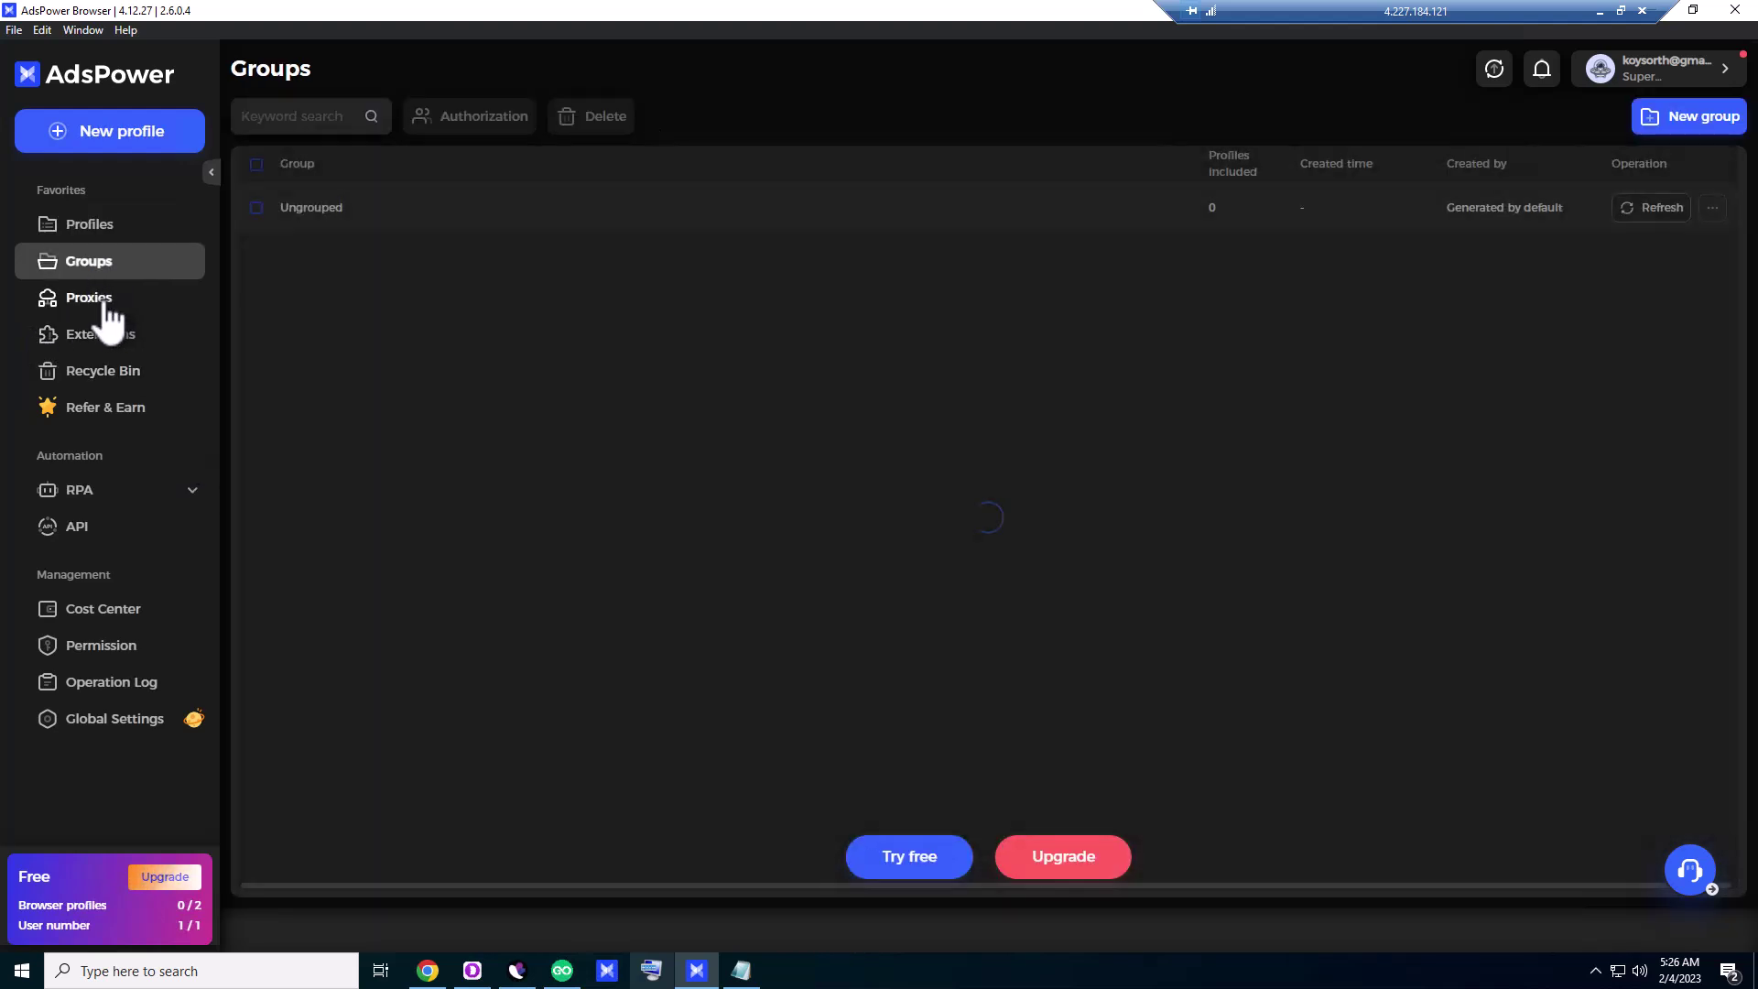
left_click(103, 302)
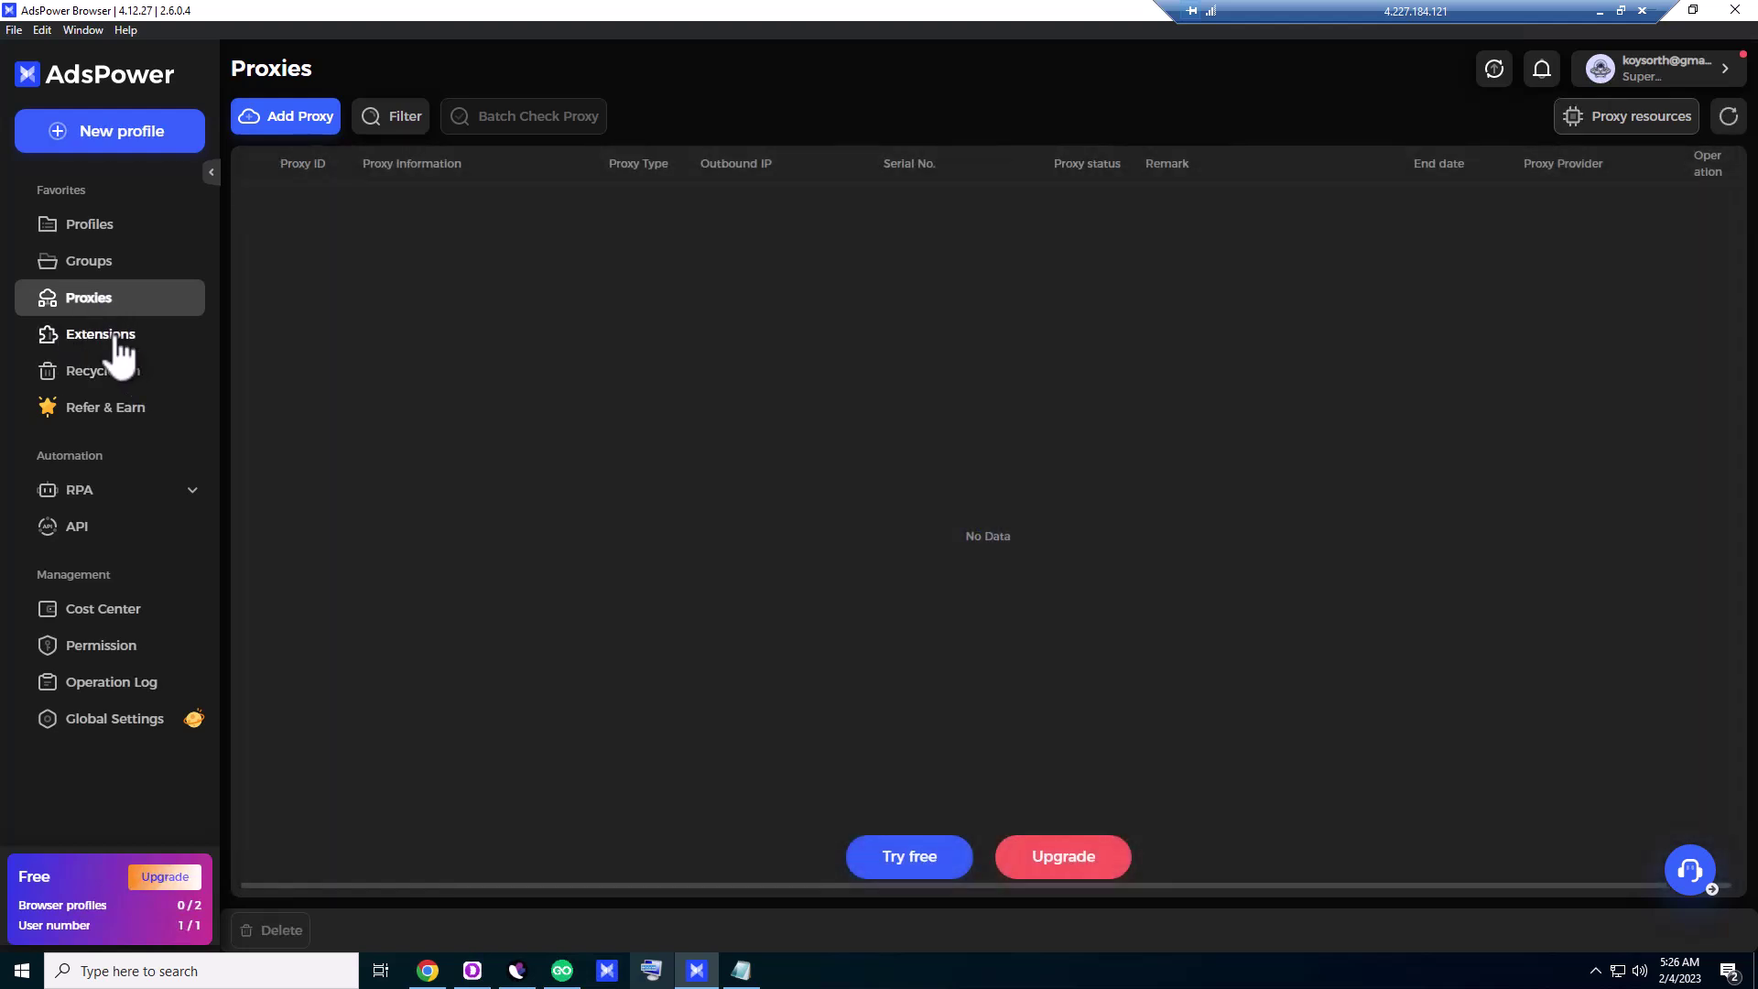
left_click(117, 348)
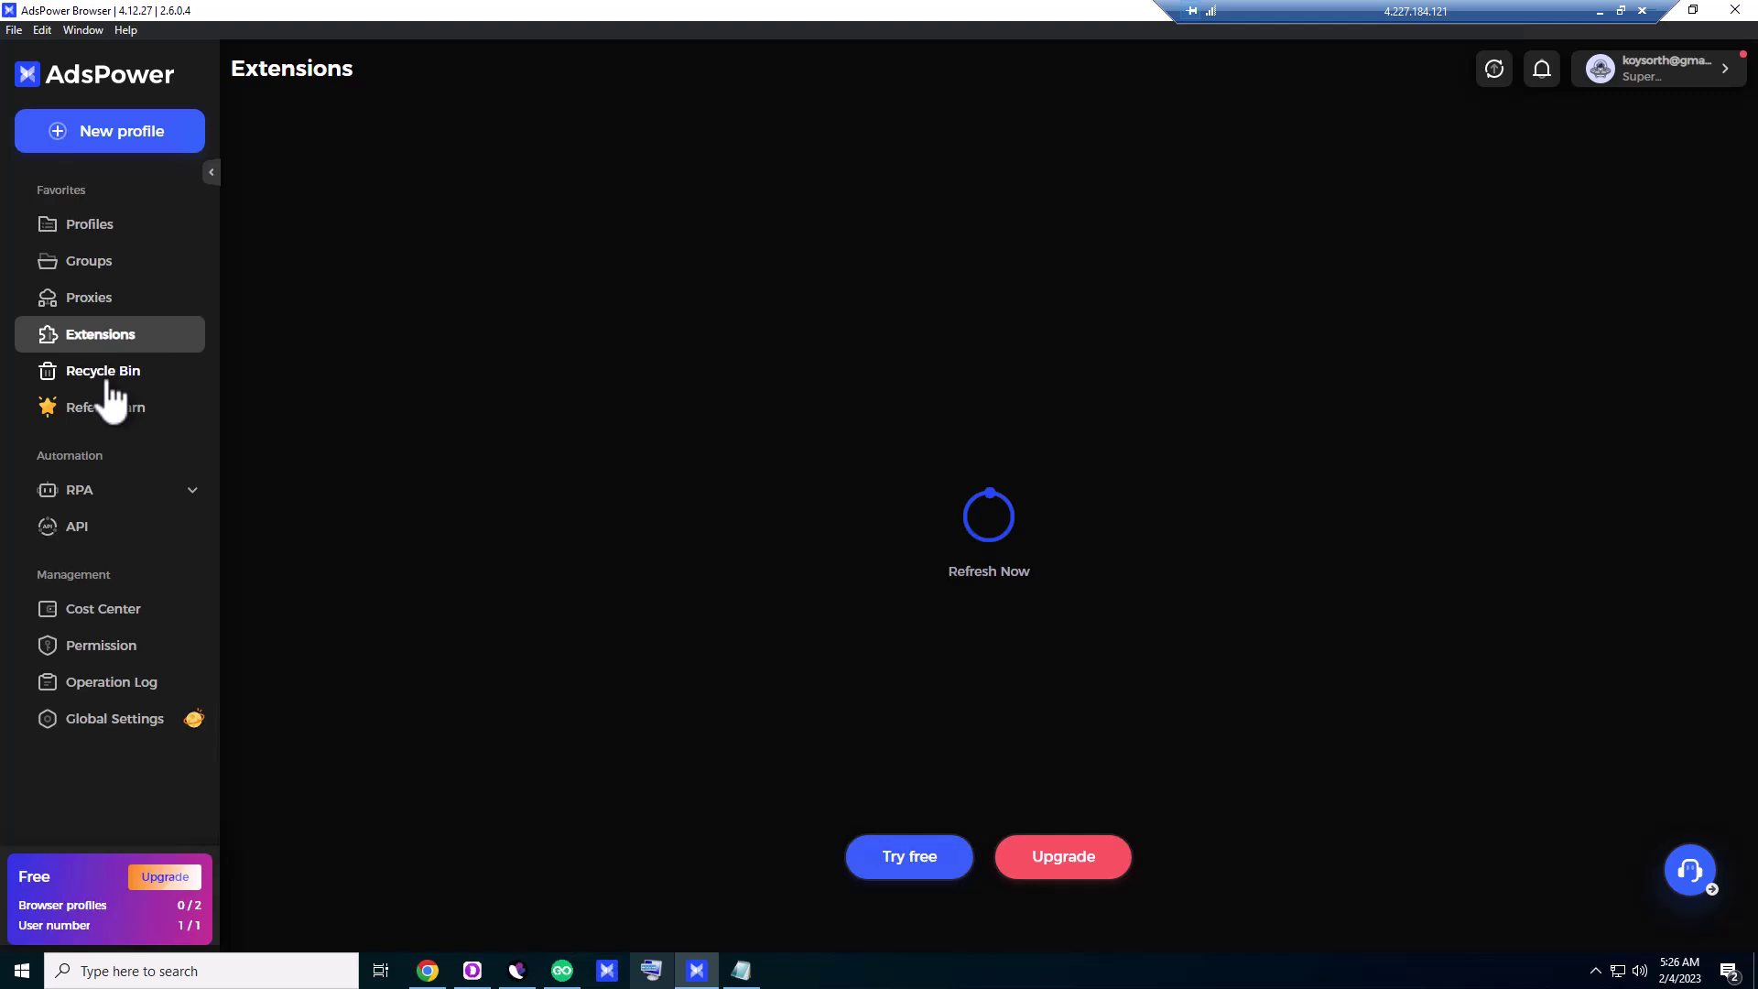
left_click(108, 382)
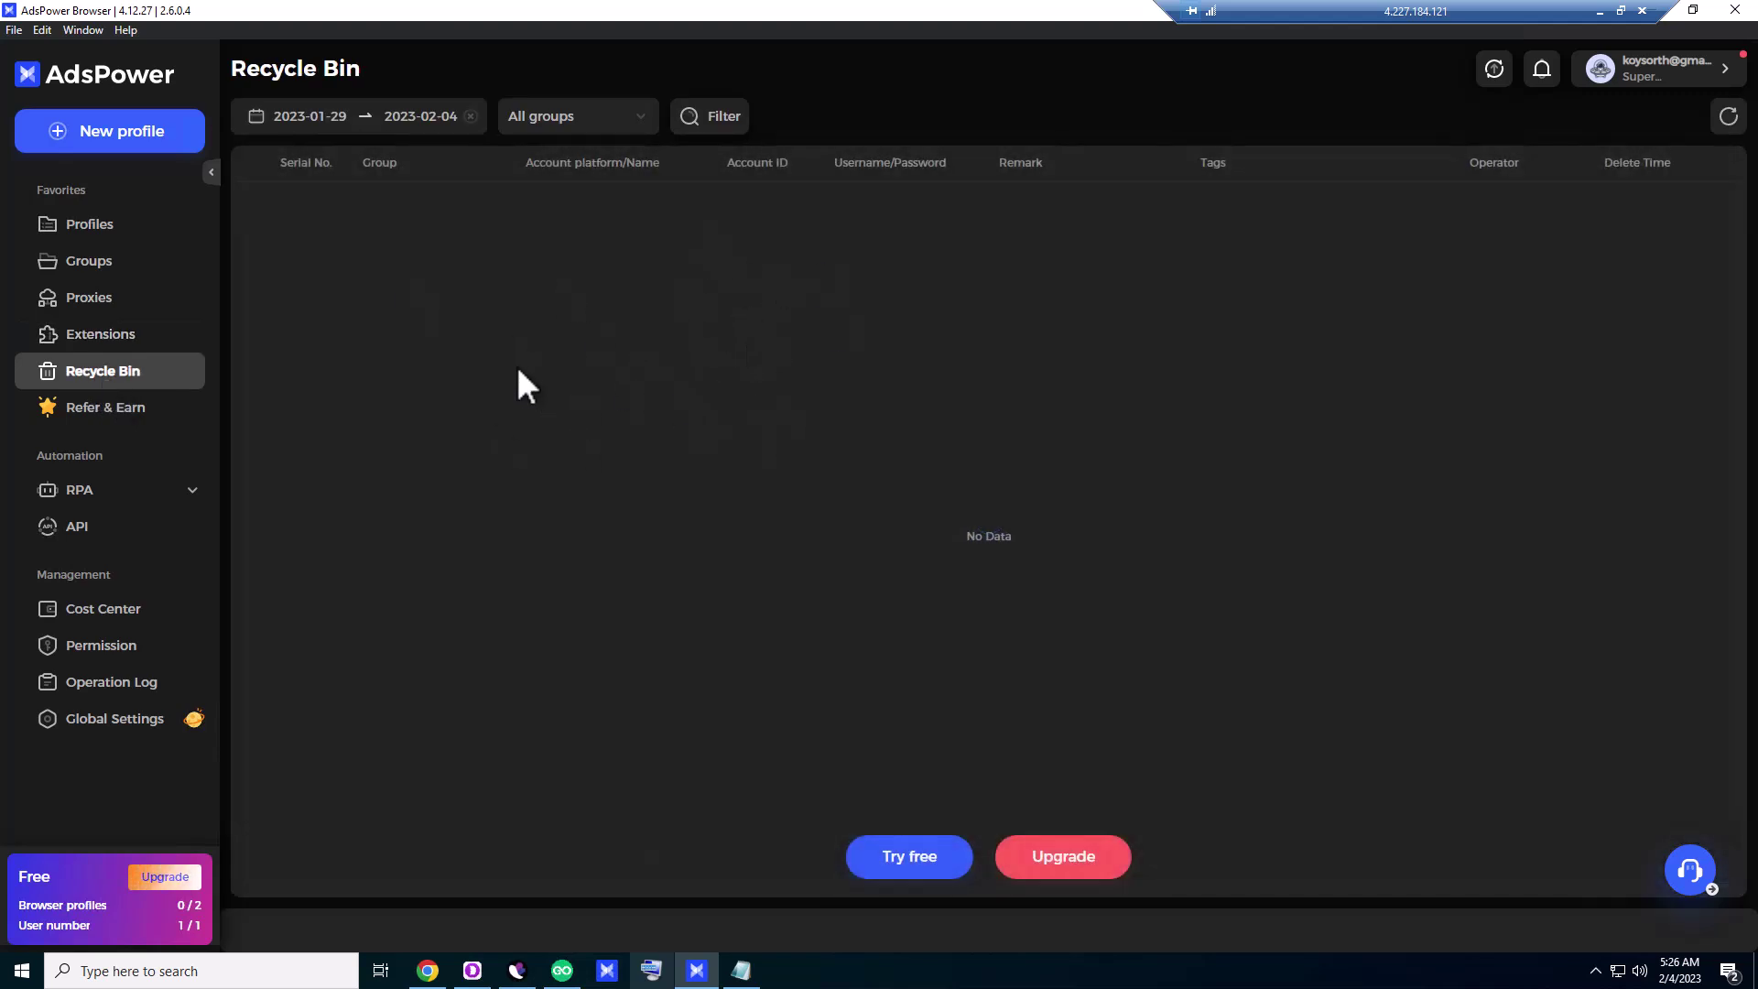
left_click(136, 414)
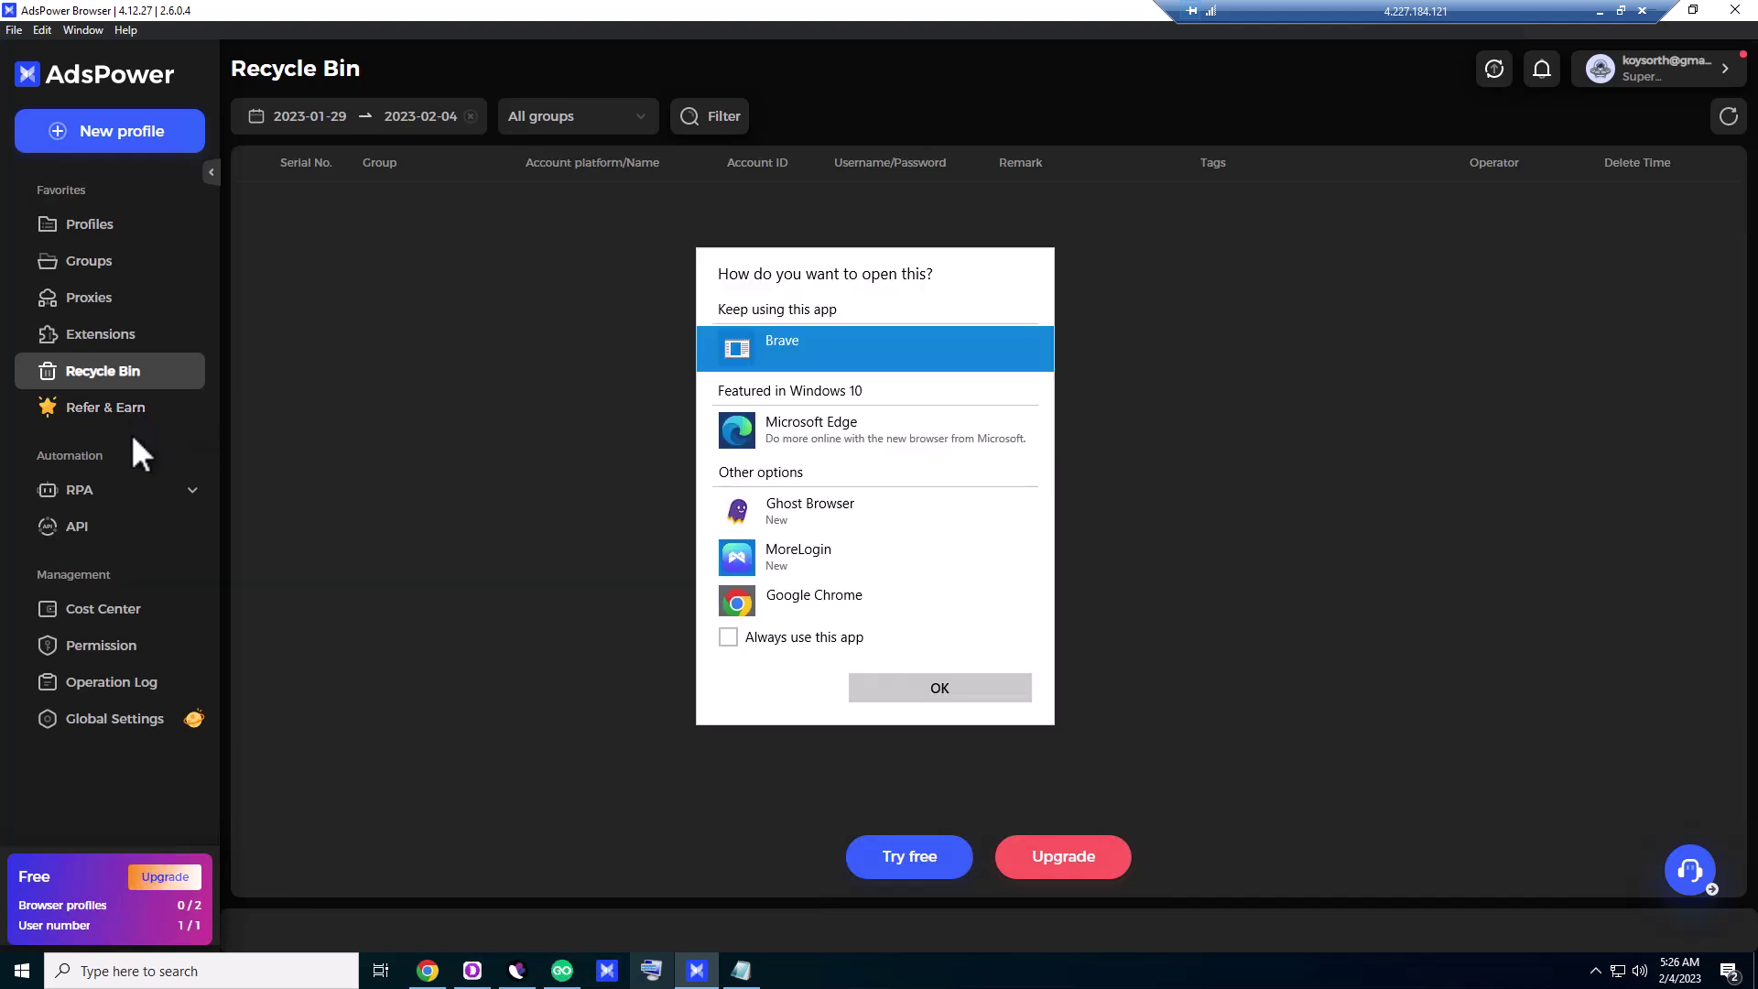
left_click(1188, 555)
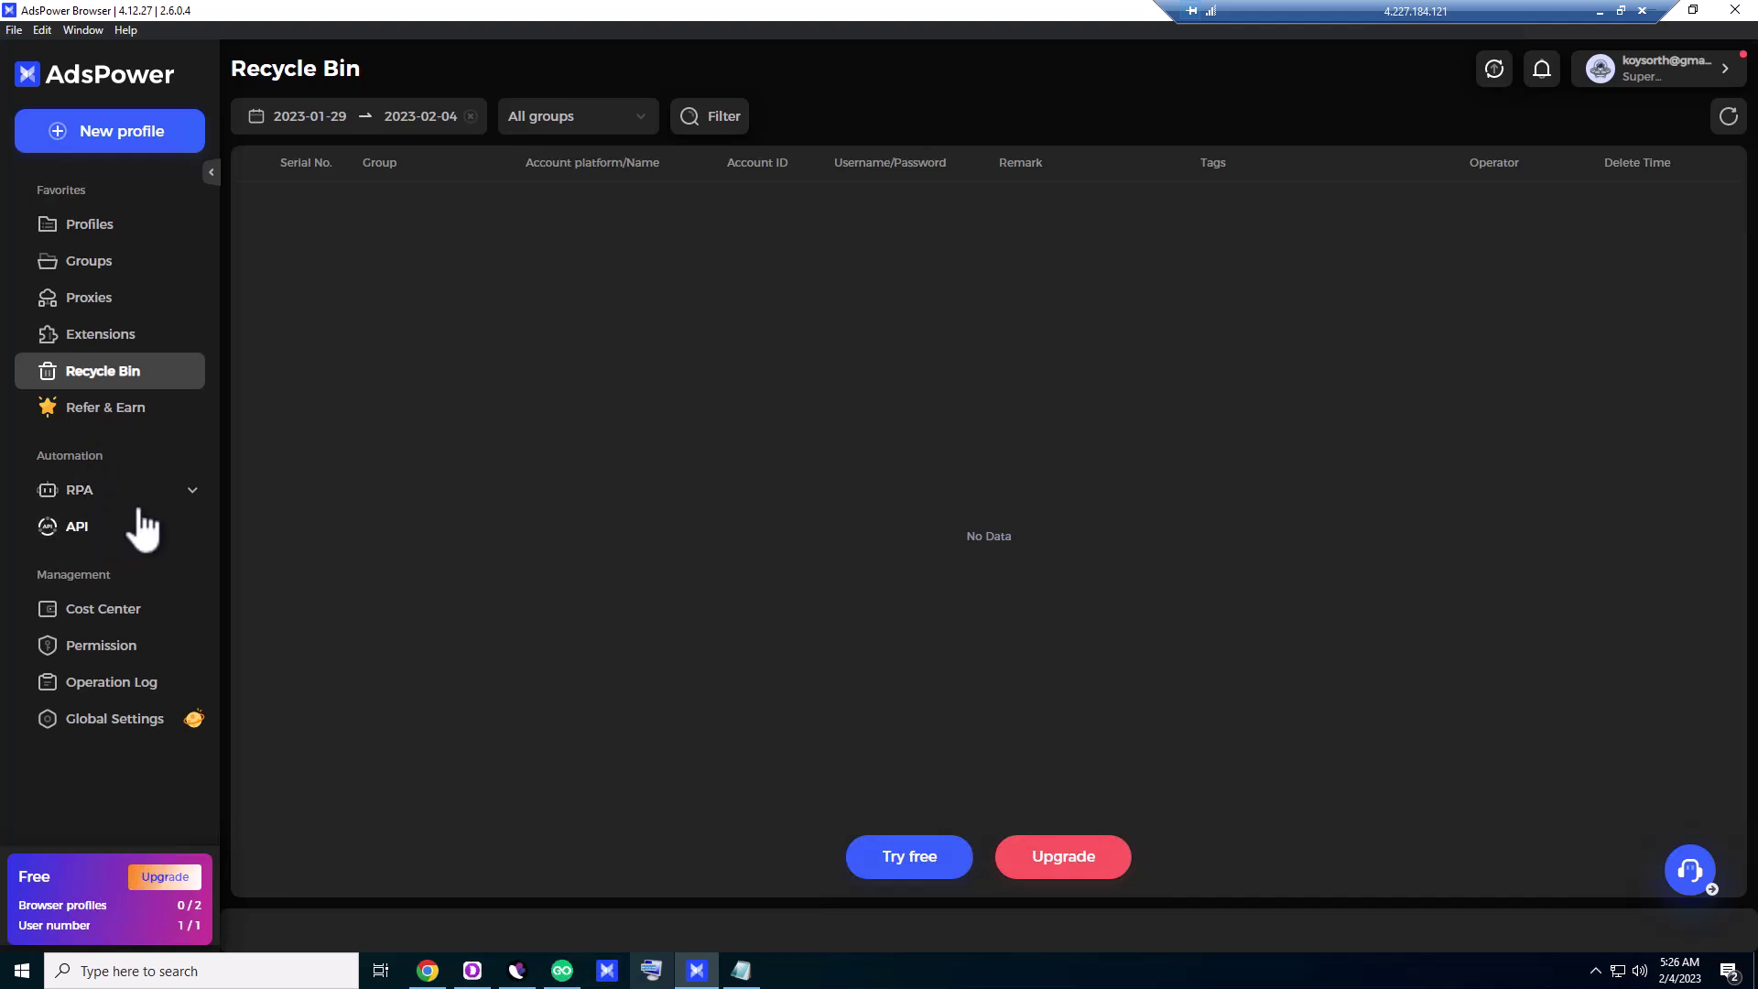
- Expand RPA and view Processes, Marketplace and Plans, then close the Global Settings upgrade prompt
left_click(95, 499)
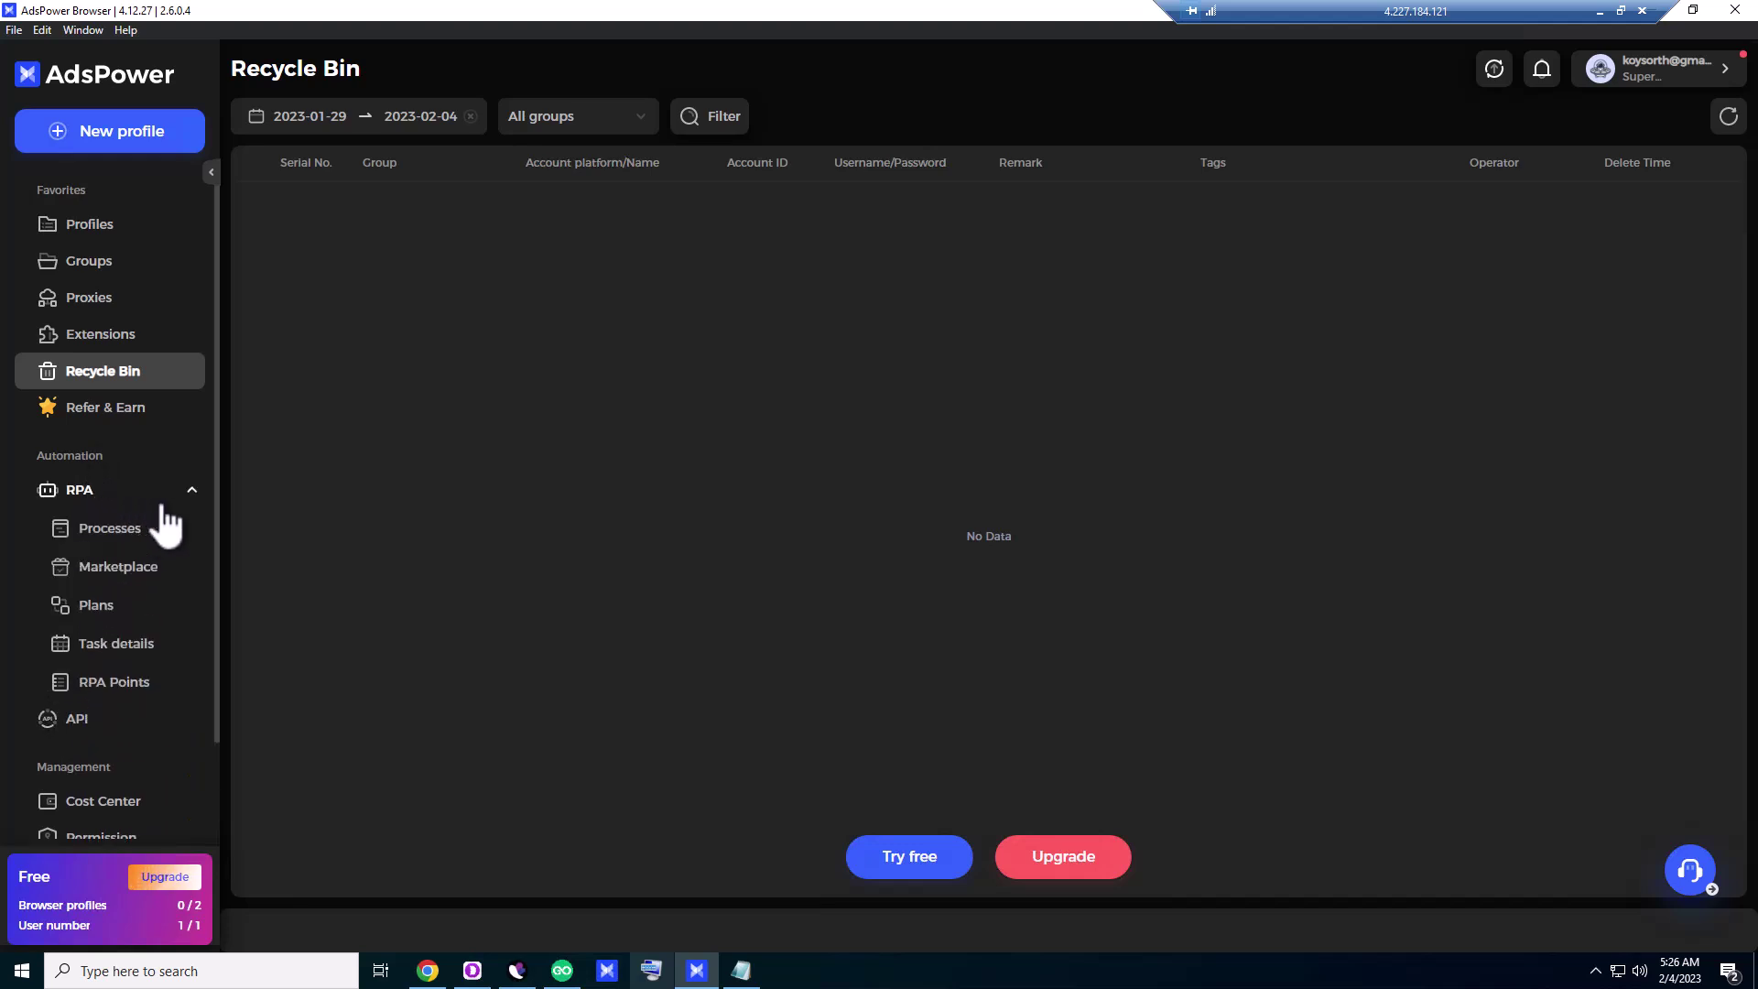
left_click(110, 532)
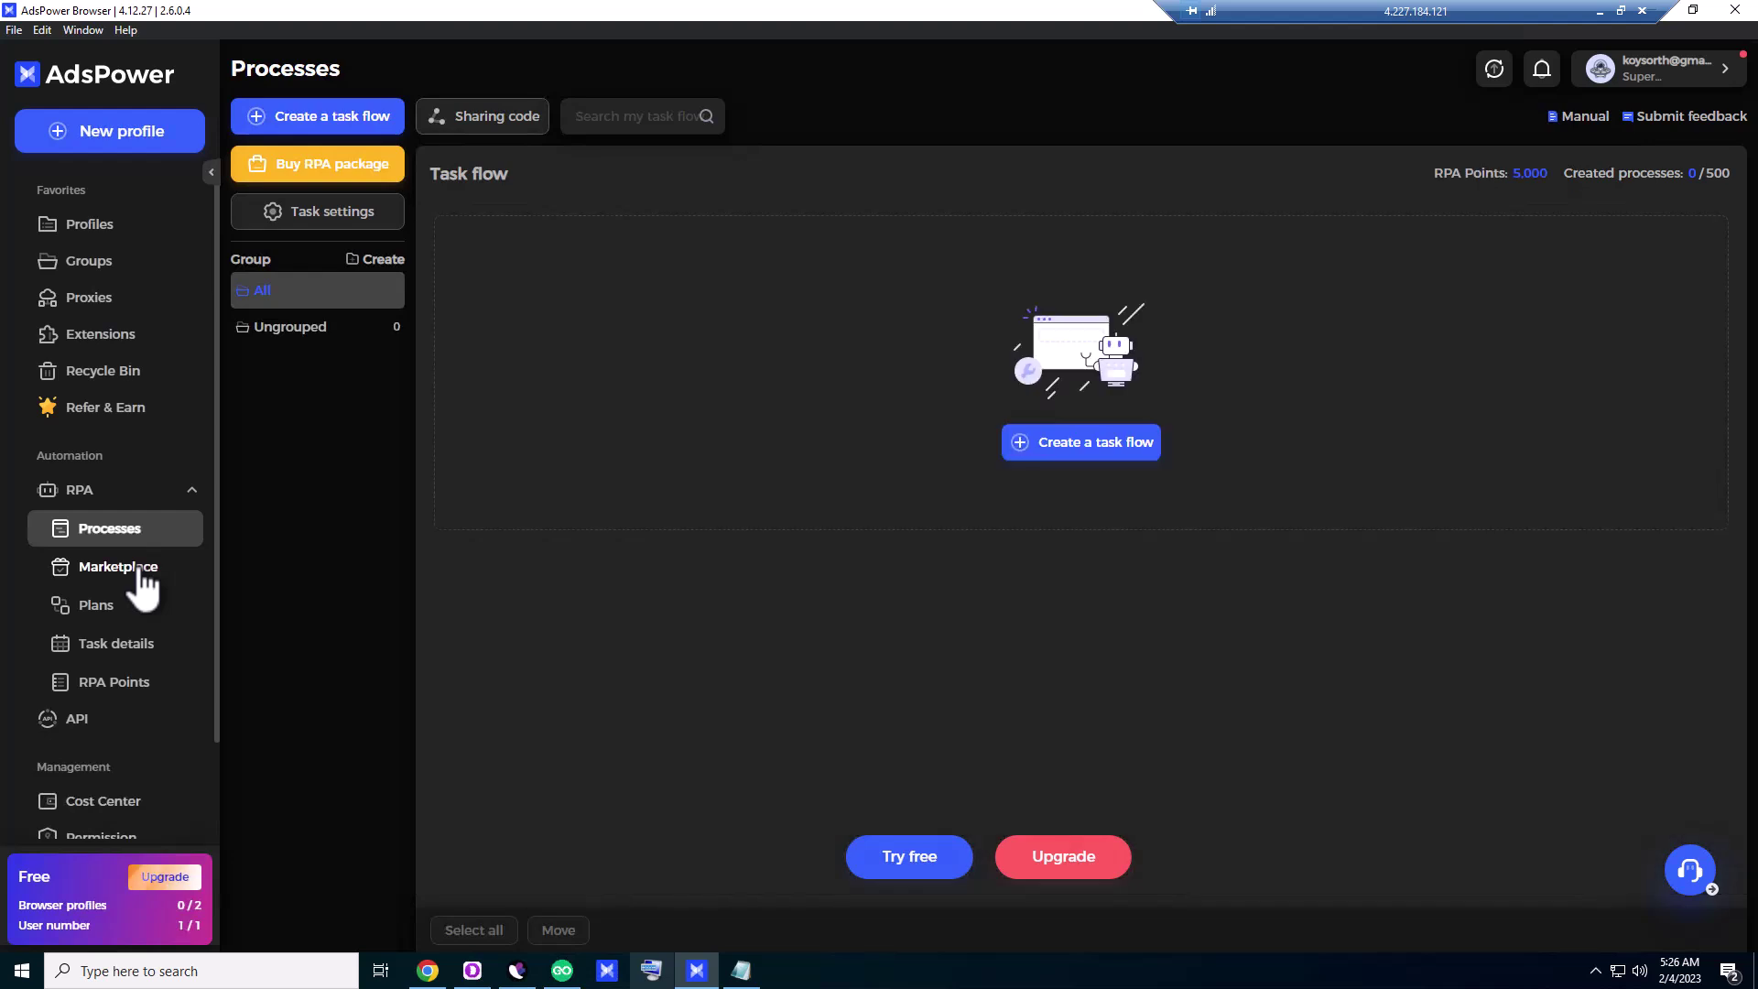
left_click(144, 568)
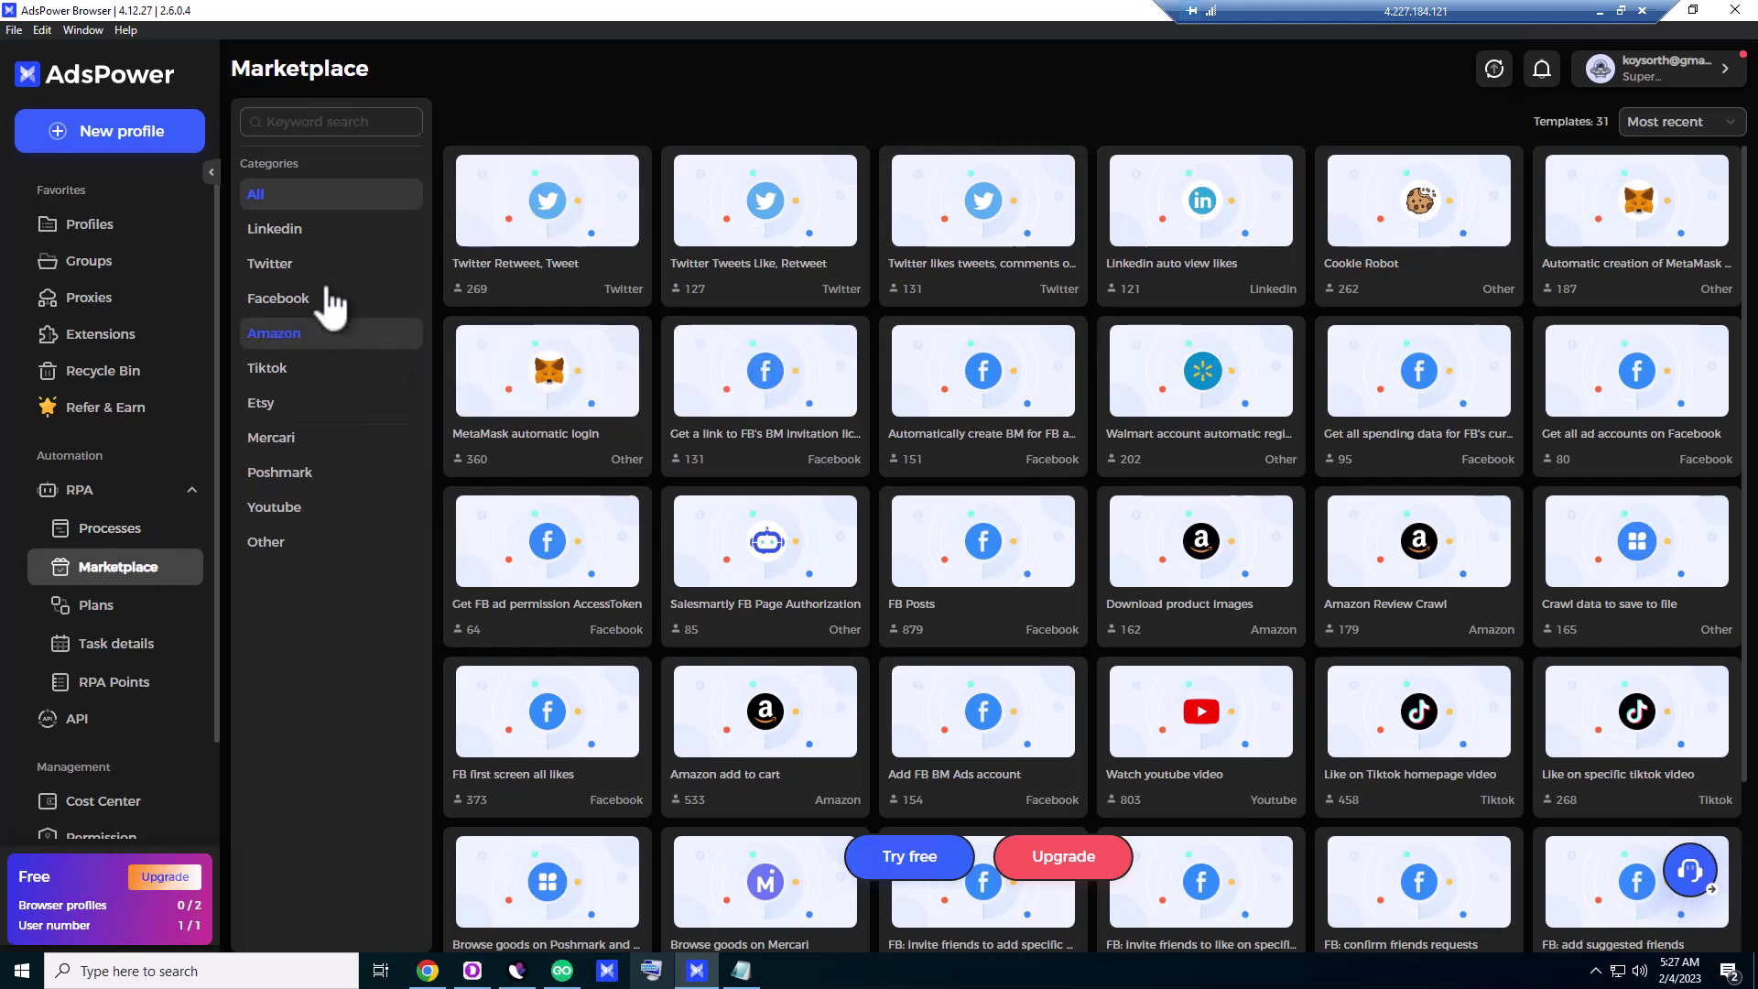
left_click(96, 612)
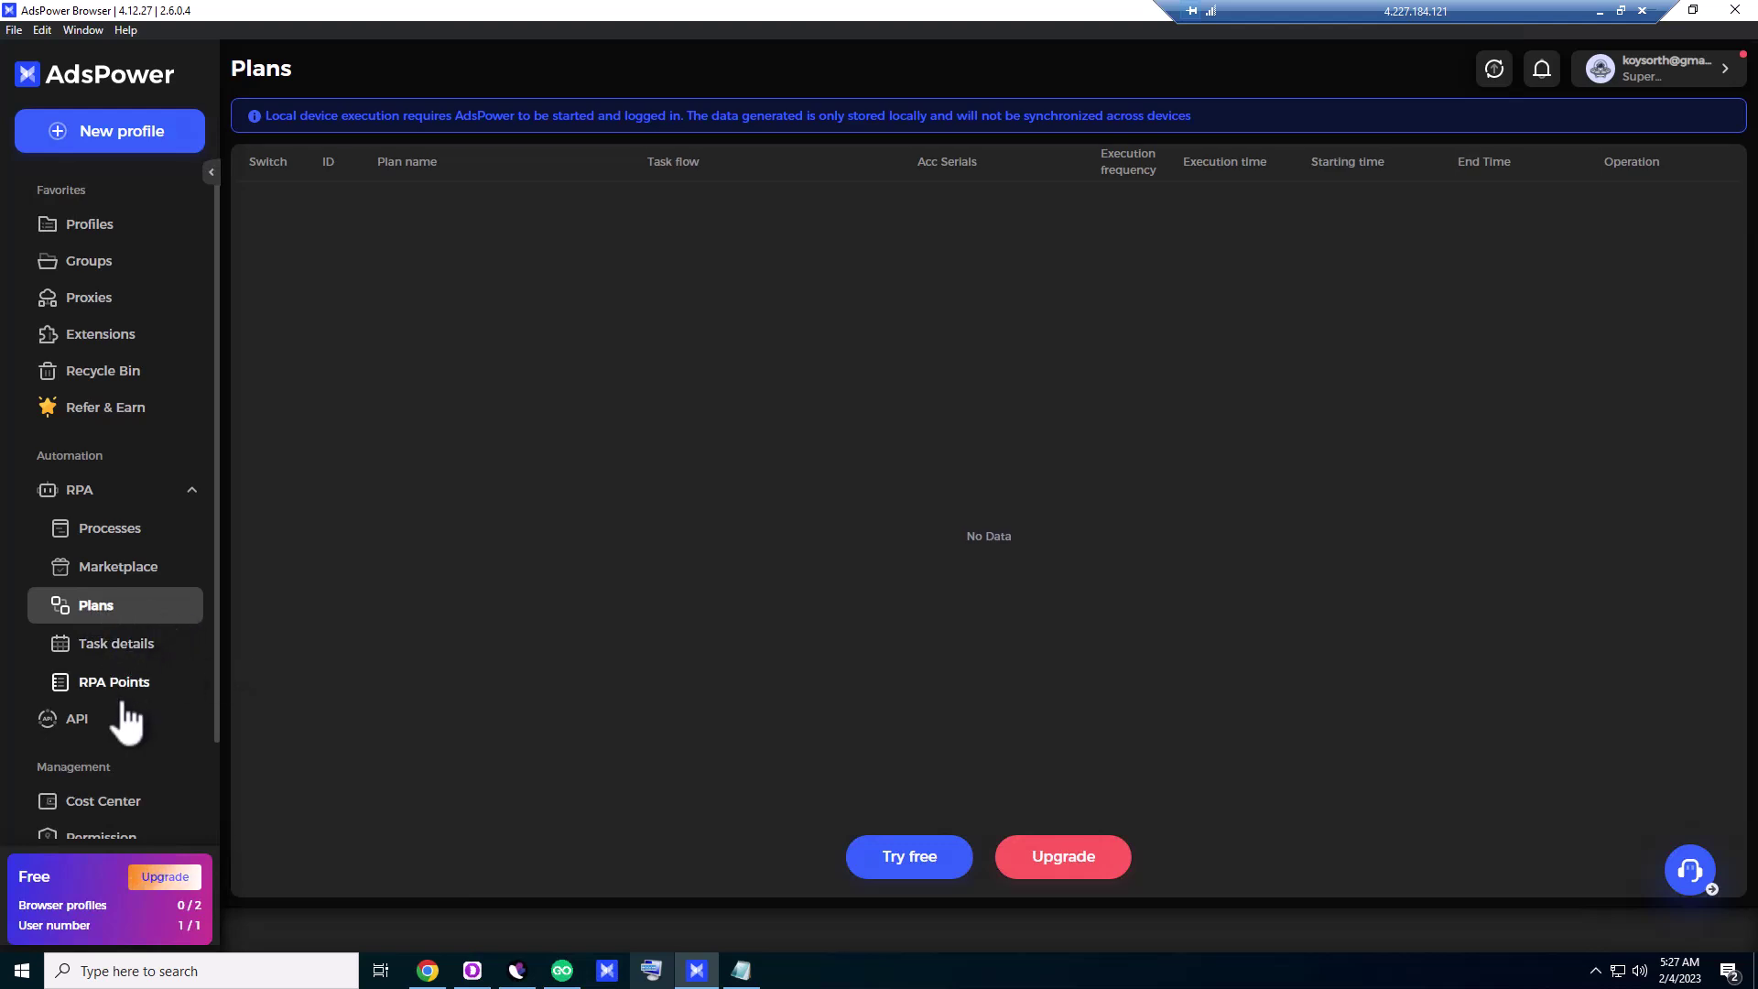
scroll(126, 724, "down", 2)
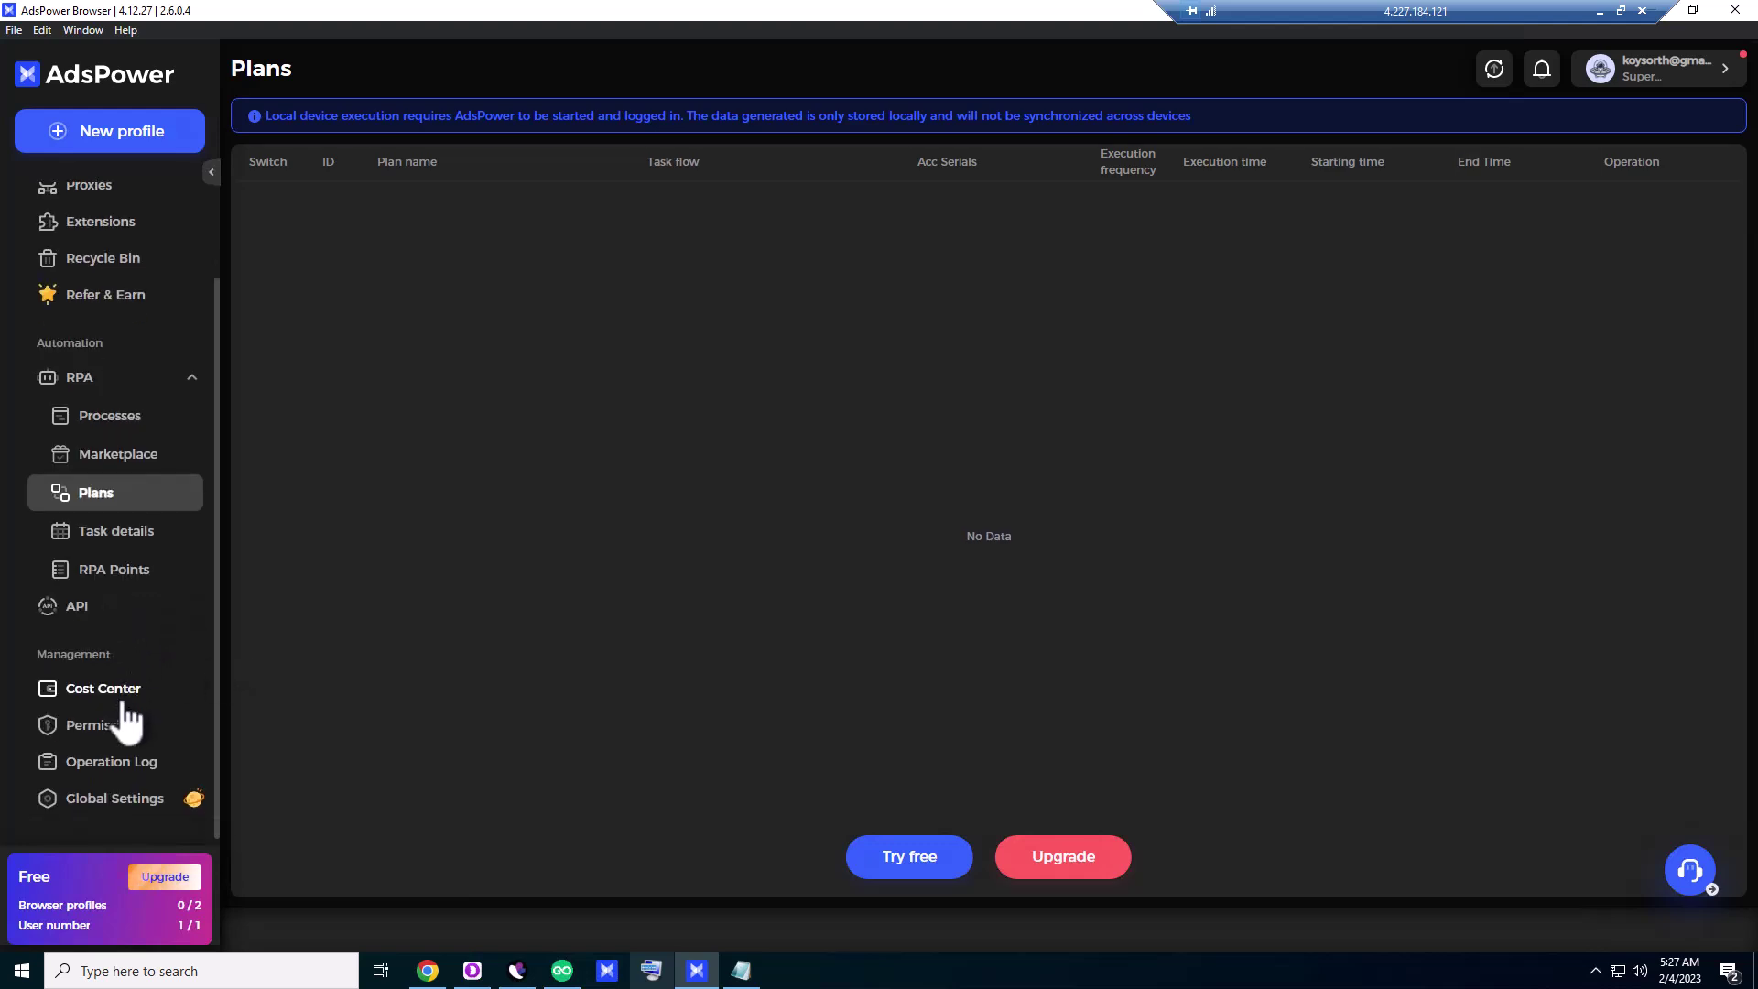
left_click(120, 799)
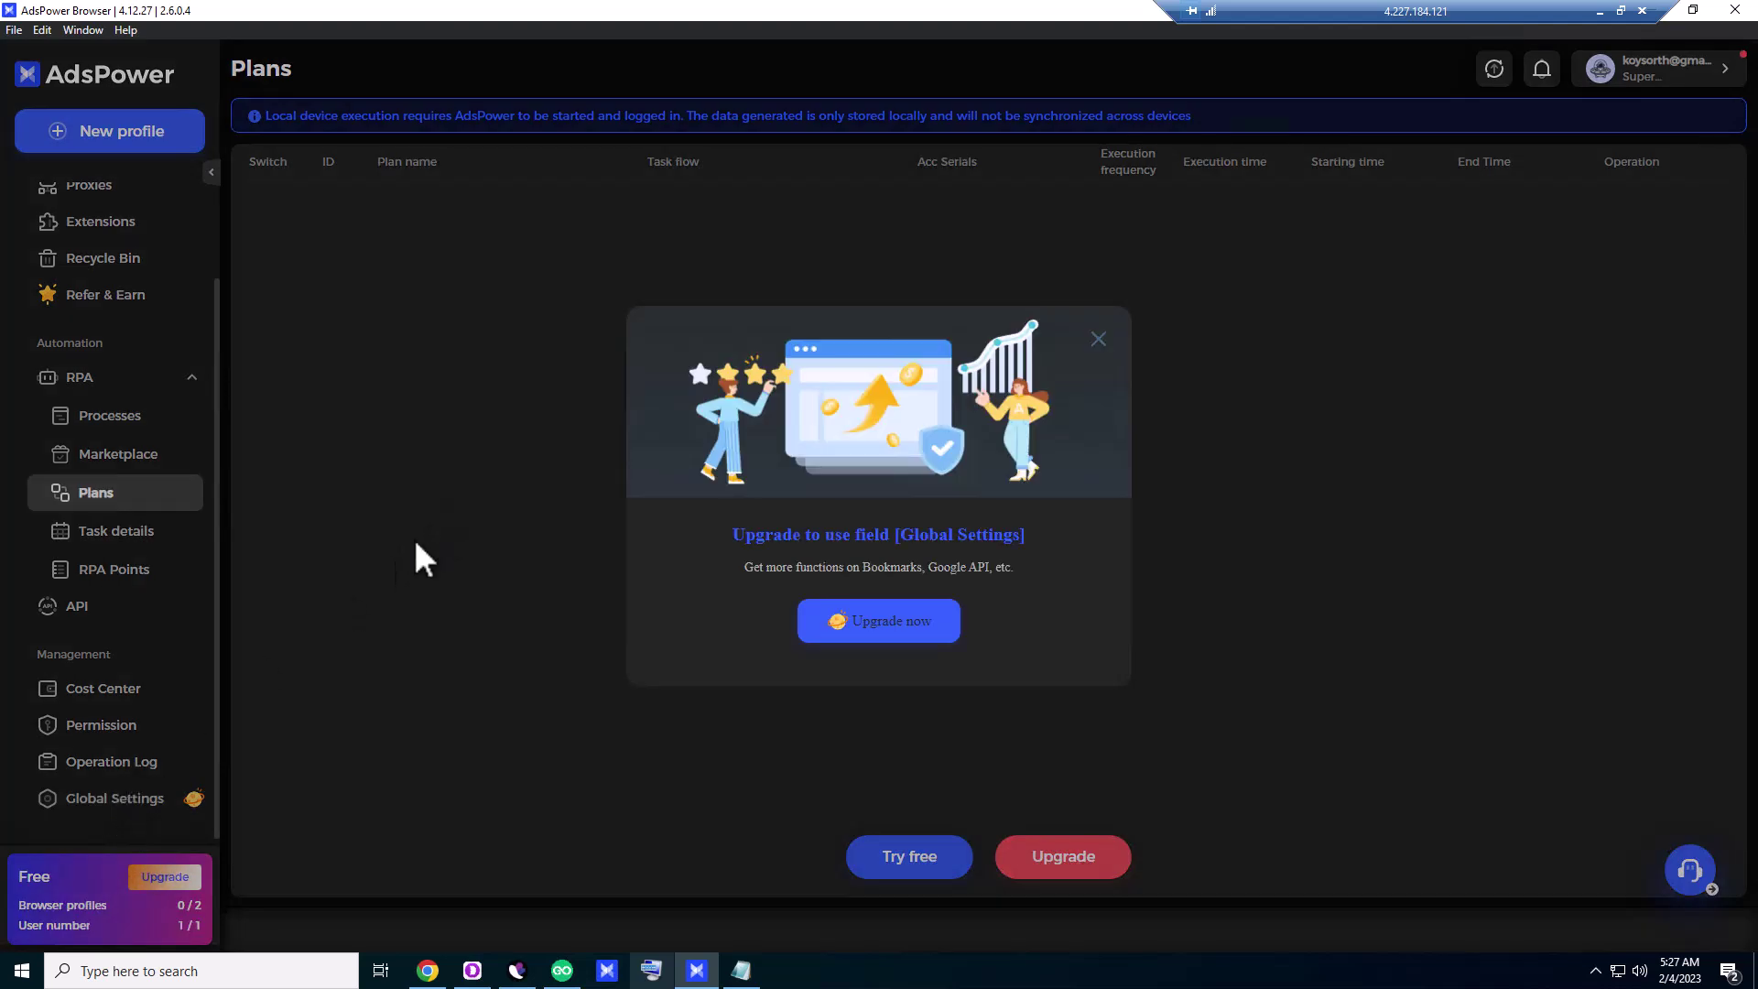
left_click(1099, 341)
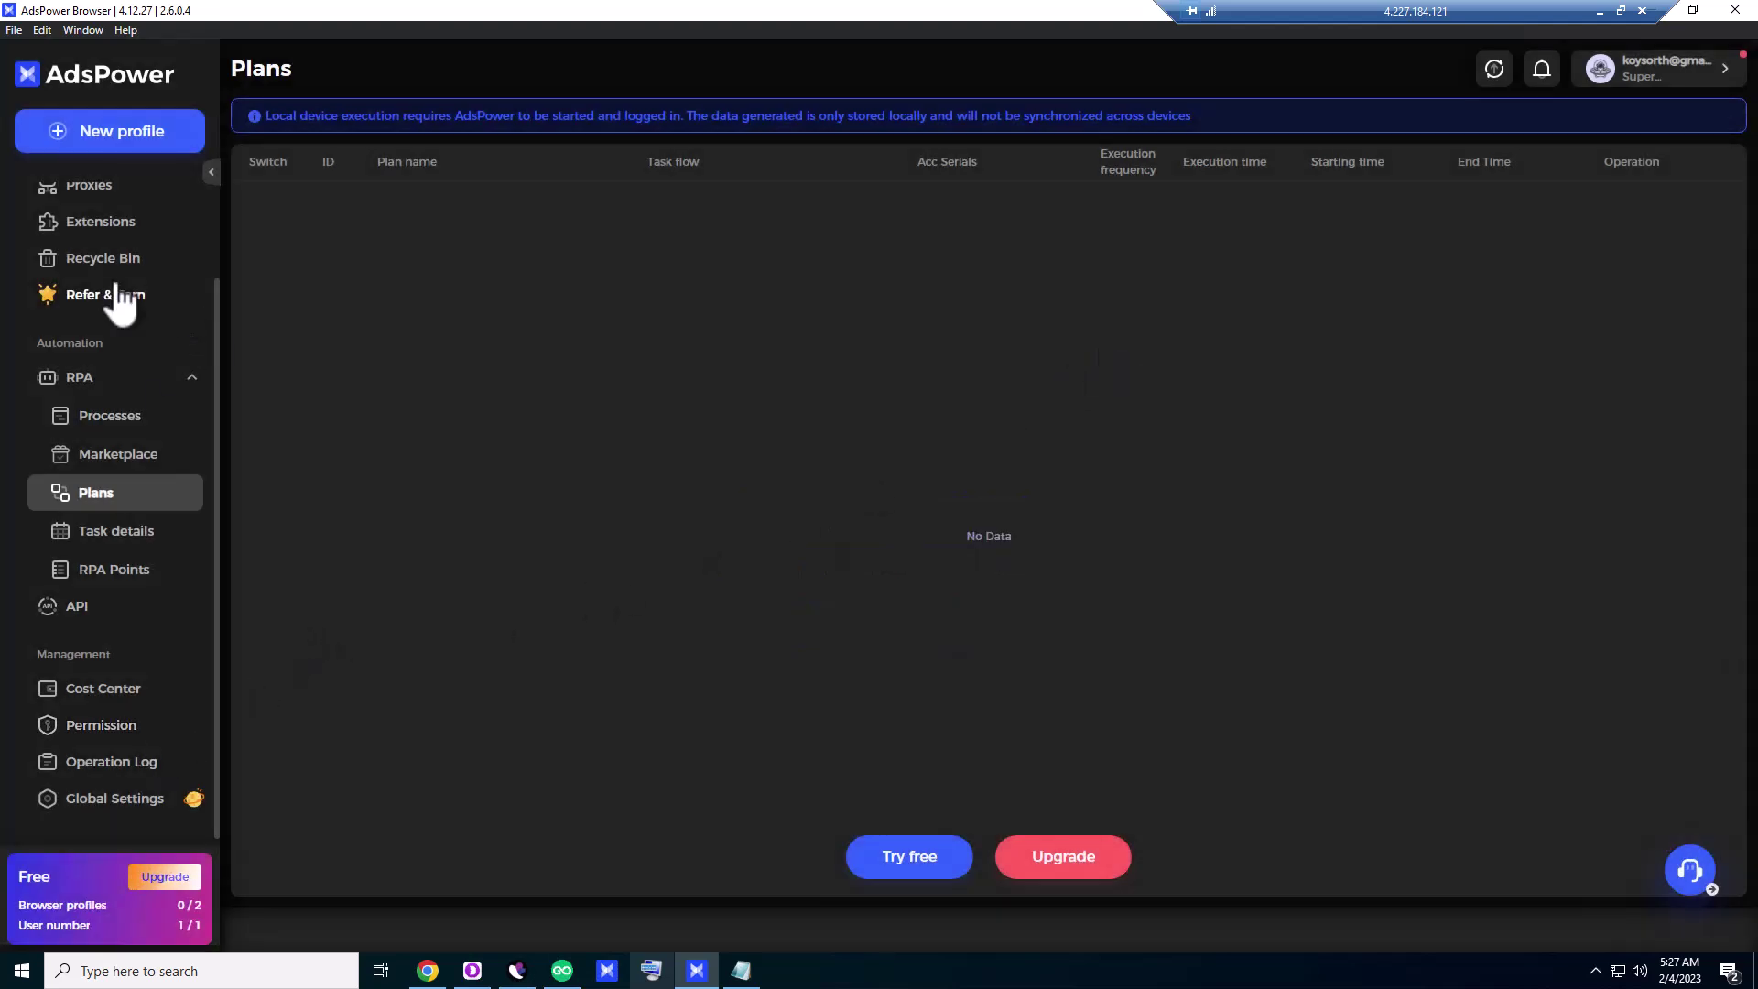
scroll(119, 296, "up", 2)
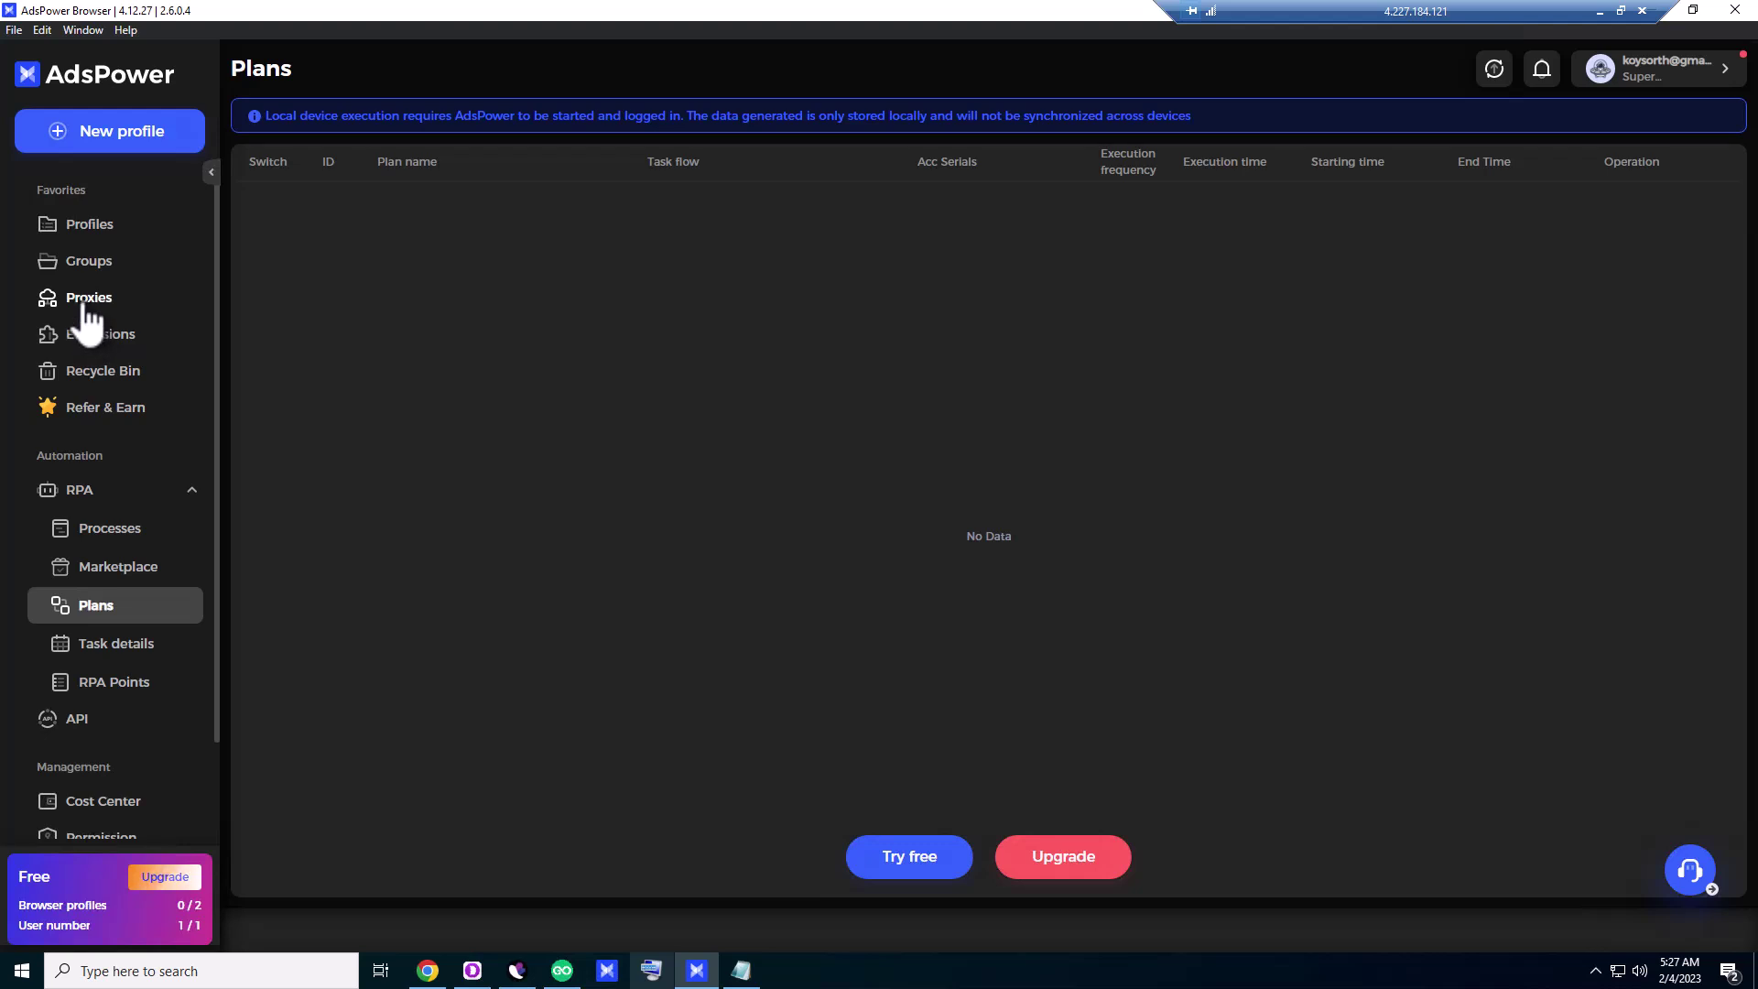
- Paste the last Webshare proxy line (HTTP 144.168.217.88:8780) from Notepad into a new proxy
left_click(86, 308)
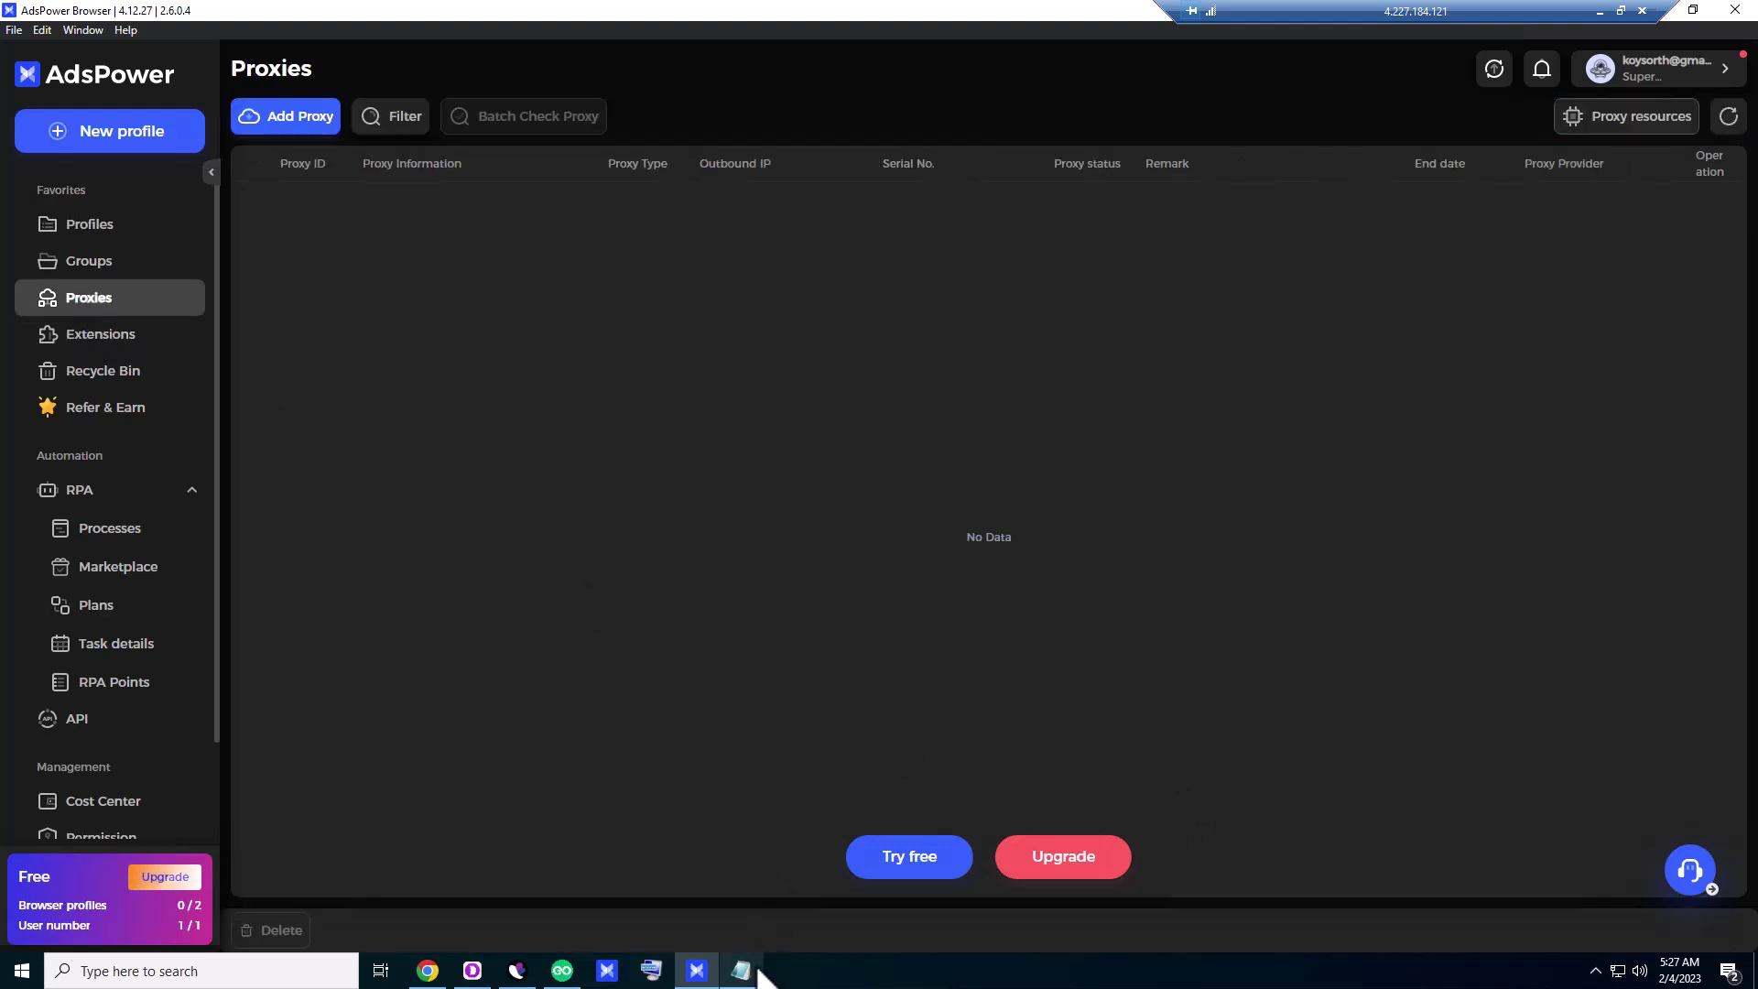
left_click(320, 121)
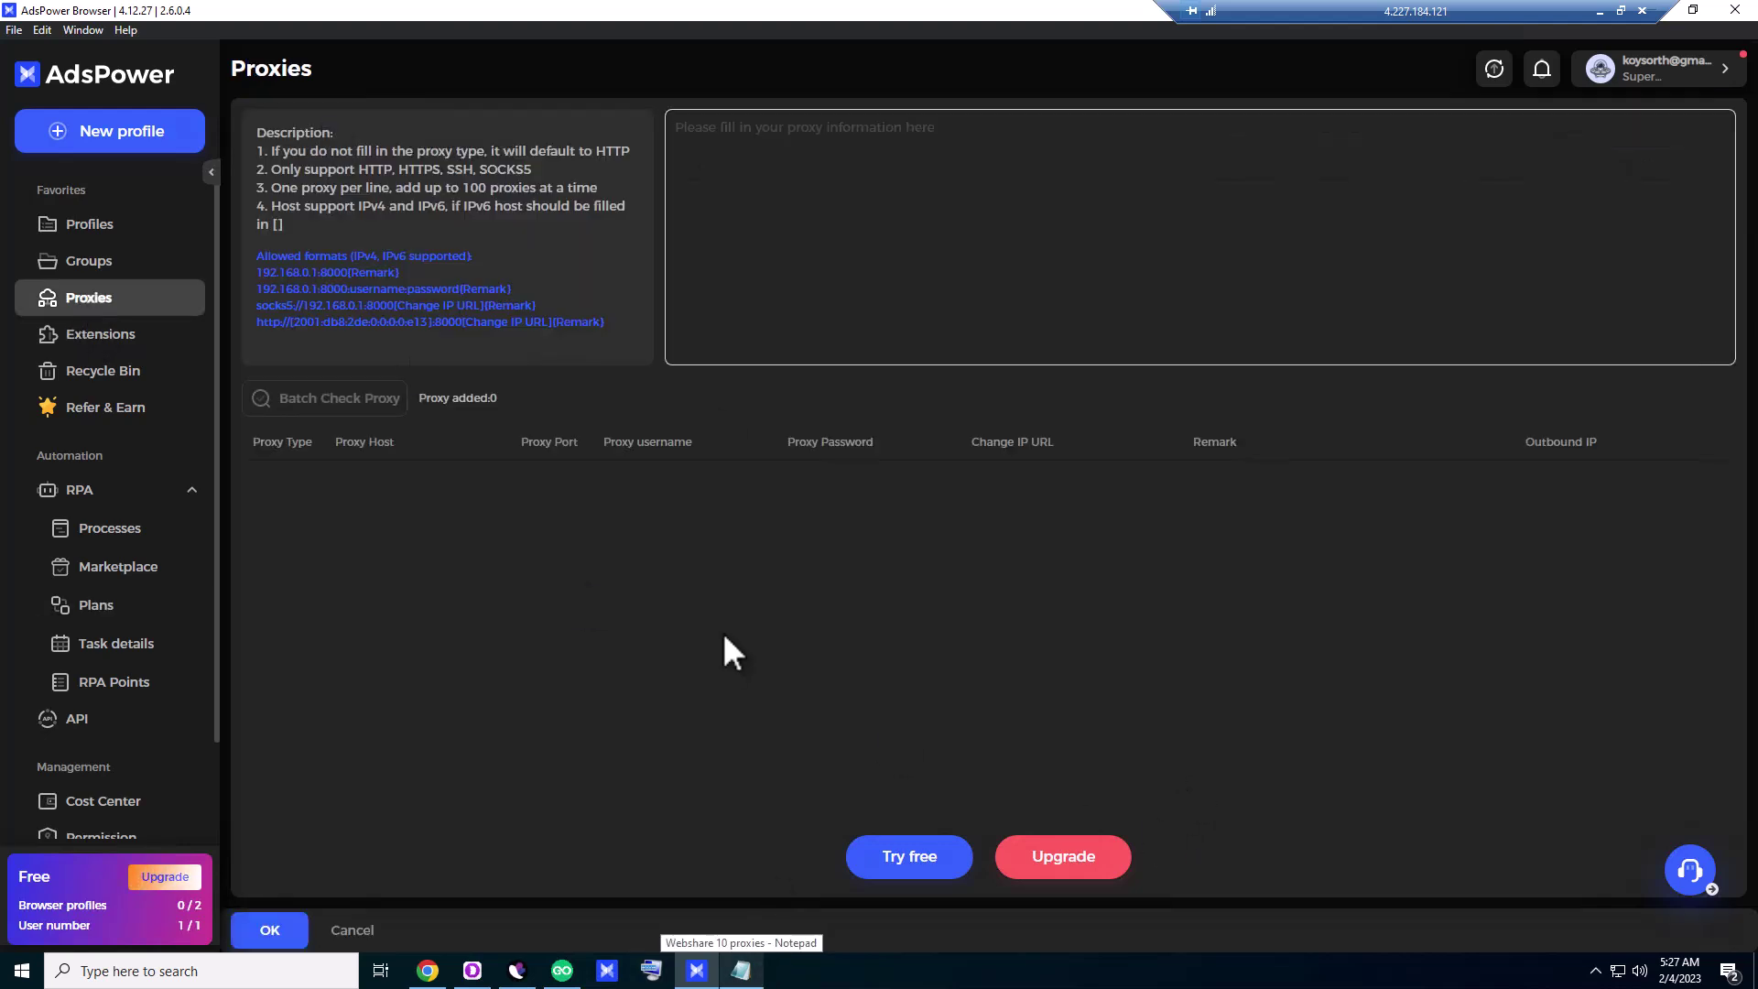
left_click(741, 971)
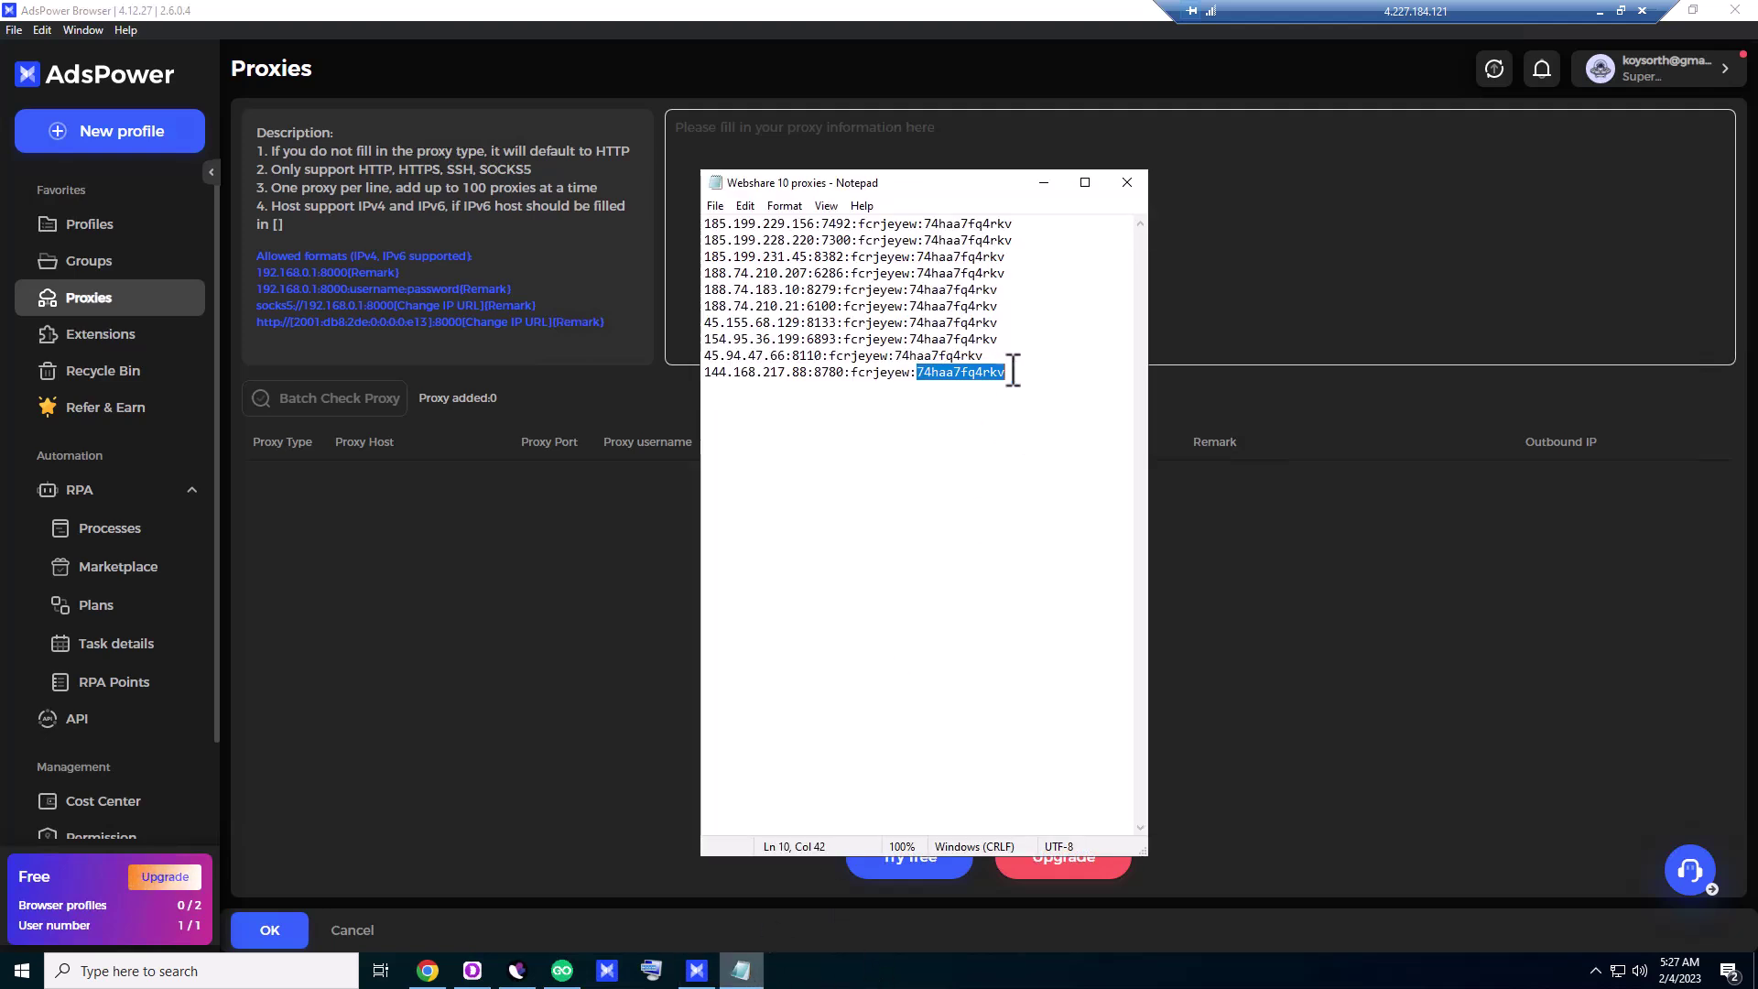
left_click_drag(1044, 382, 689, 374)
right_click(714, 371)
left_click(756, 428)
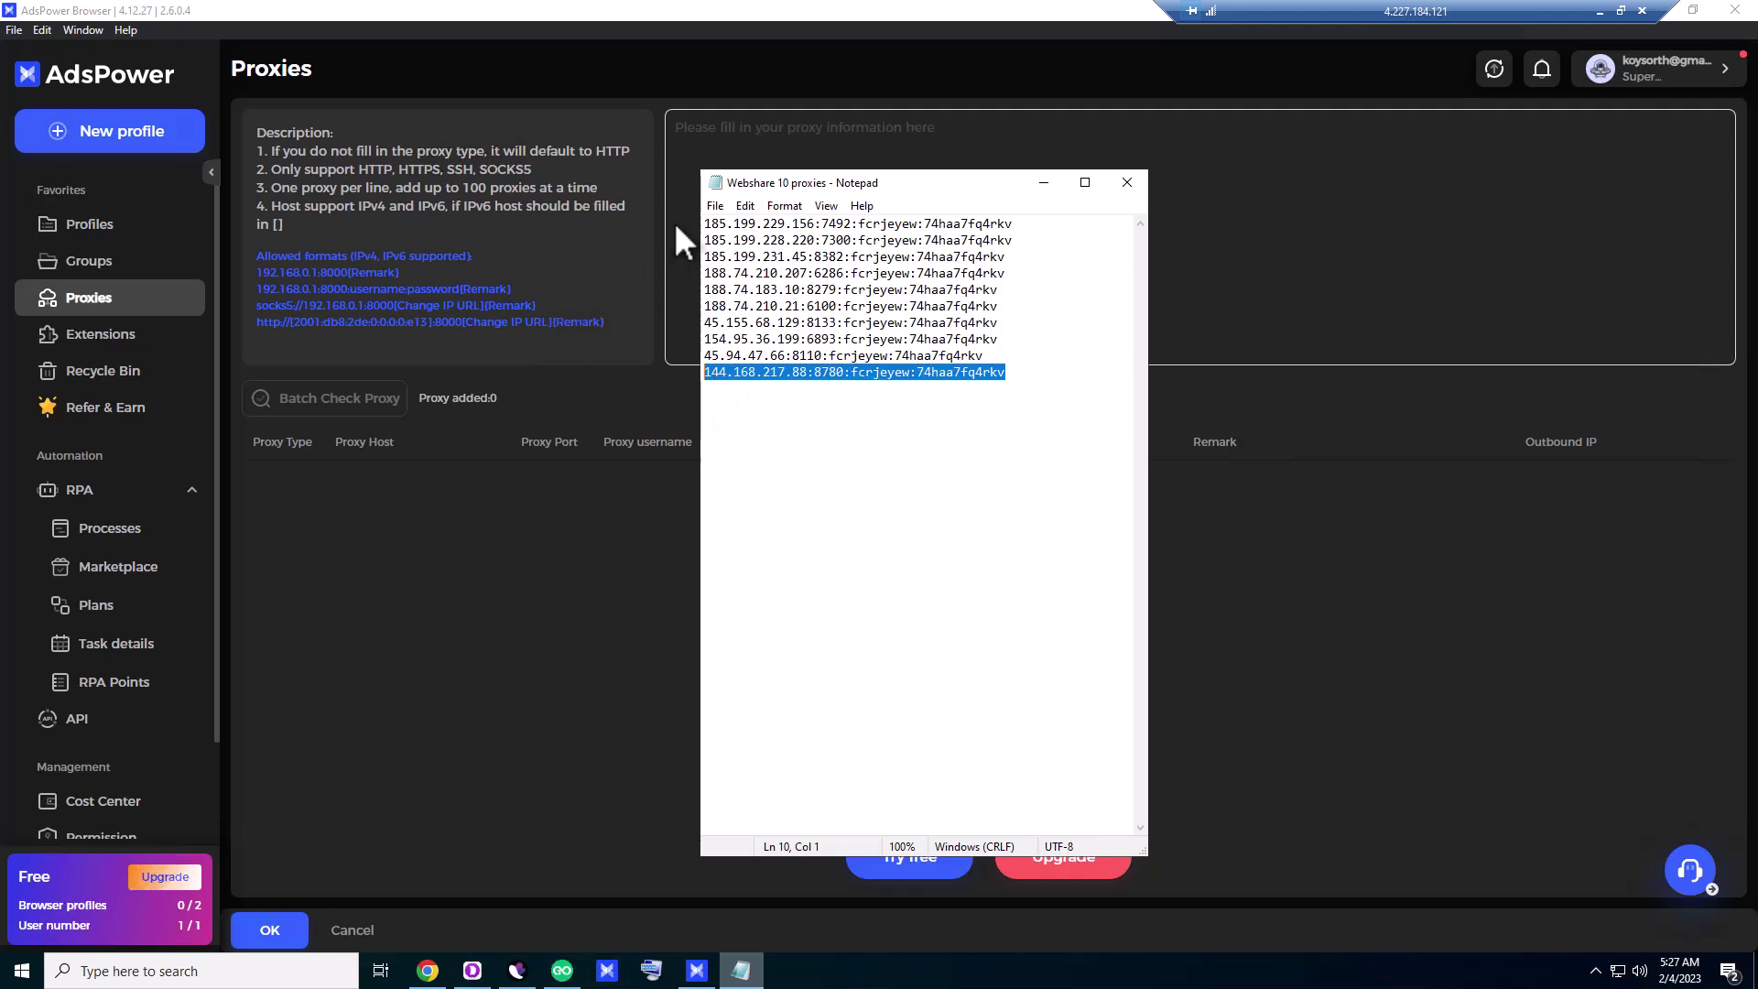
left_click(692, 152)
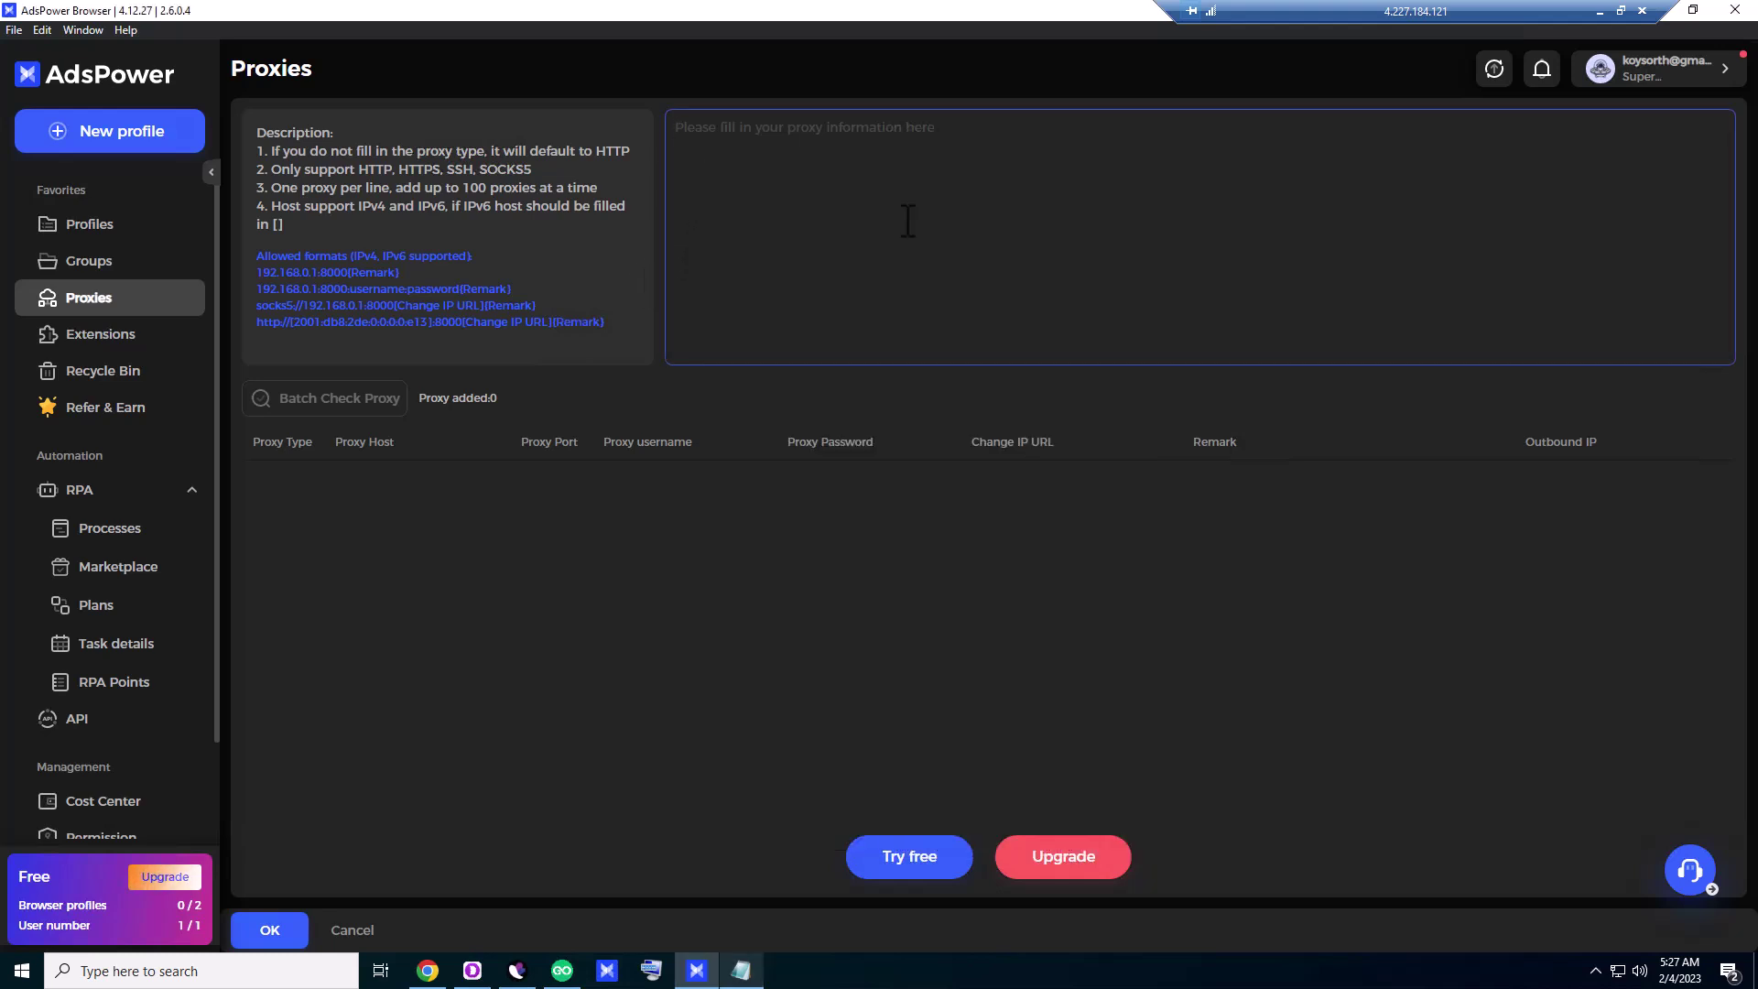
key("ctrl+v")
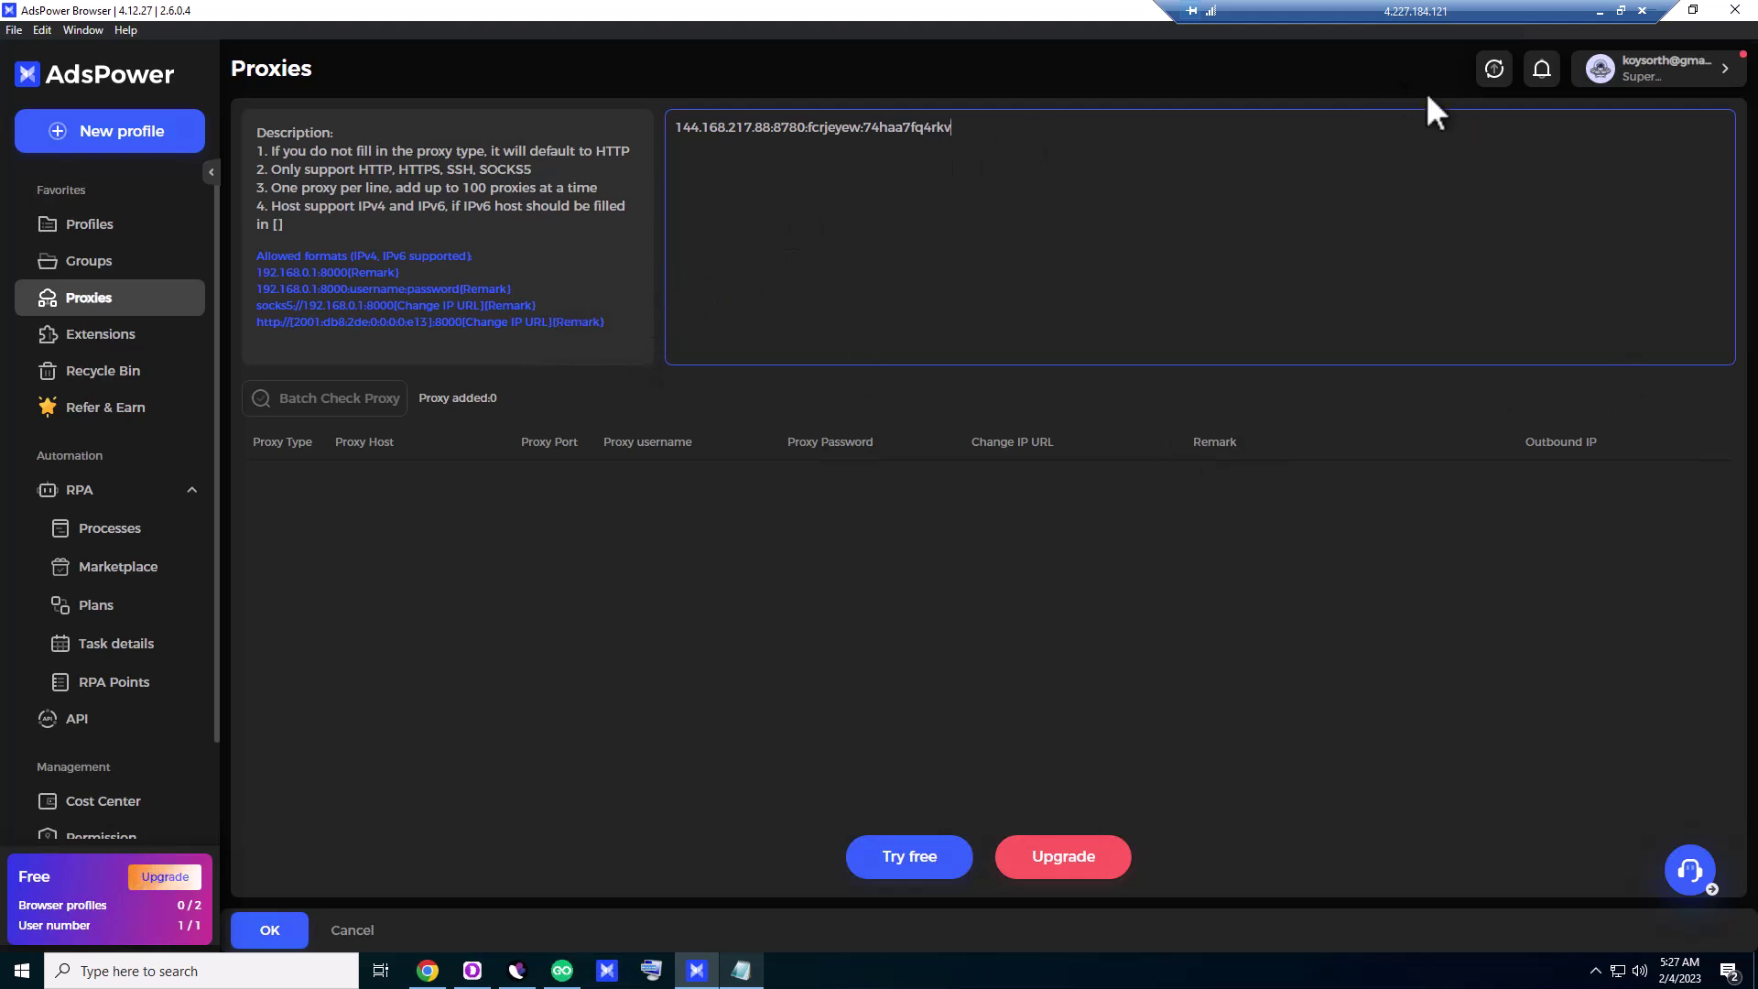
- Dismiss the Update Center panel and batch-check the proxy, confirming US IP 144.168.217.88
left_click(1496, 75)
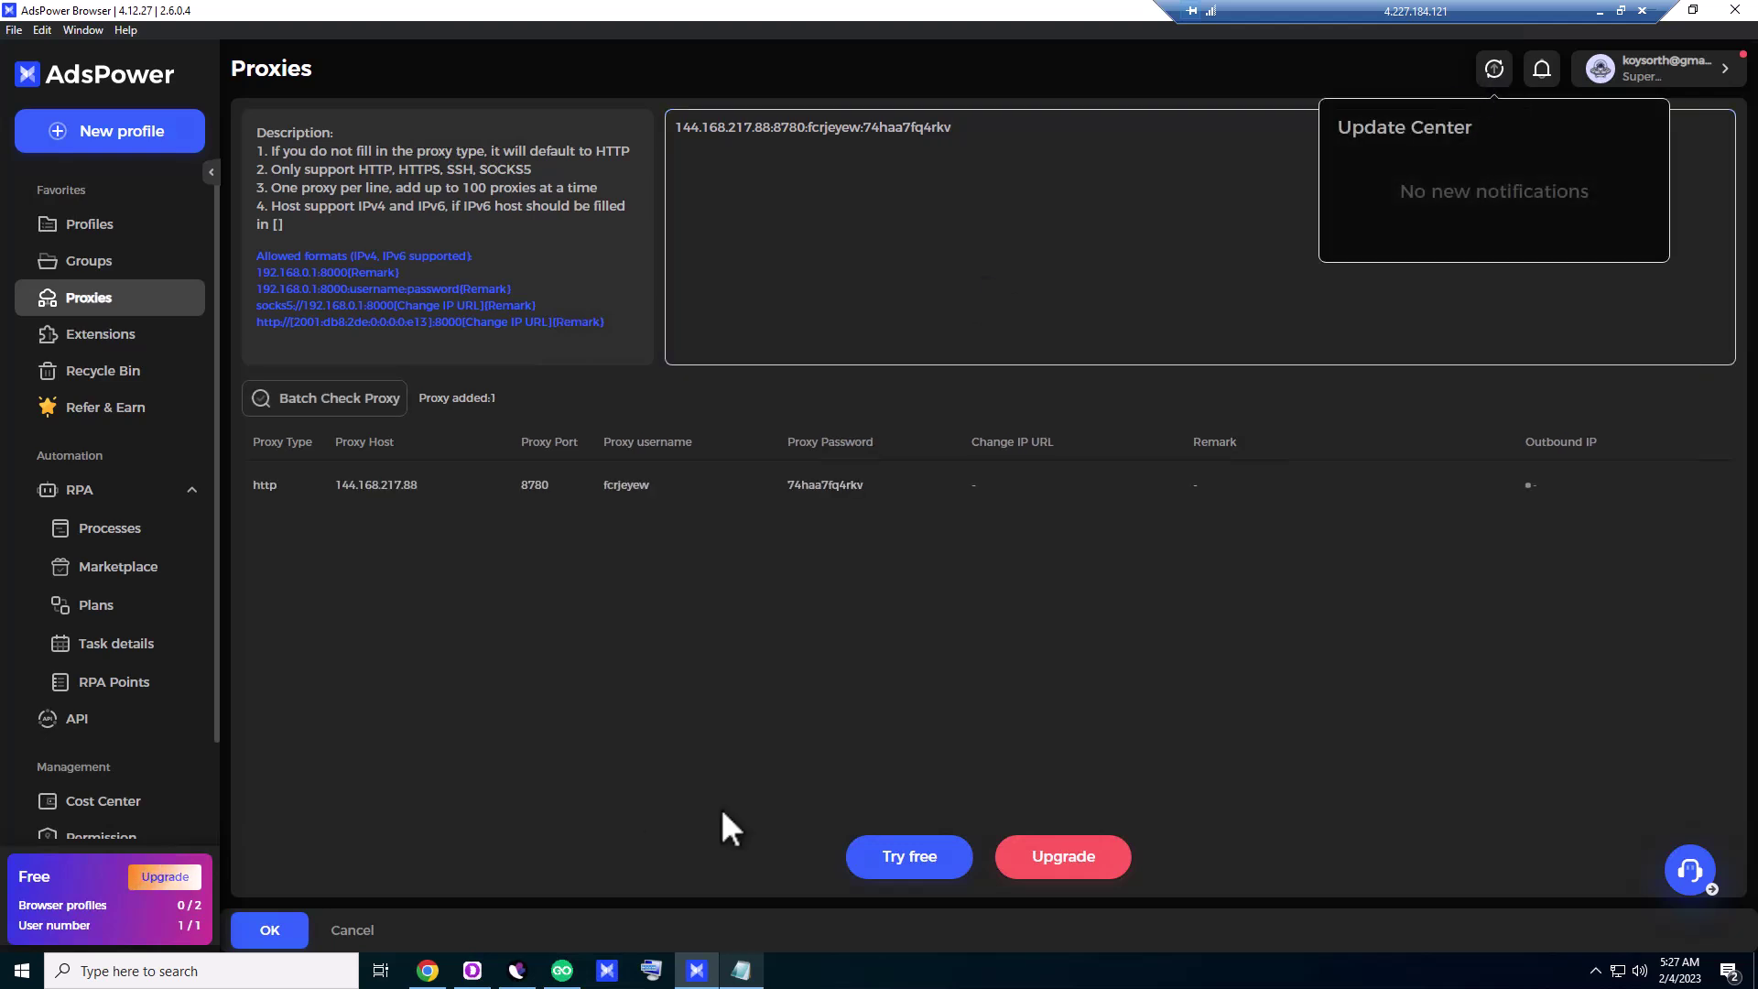
left_click(806, 486)
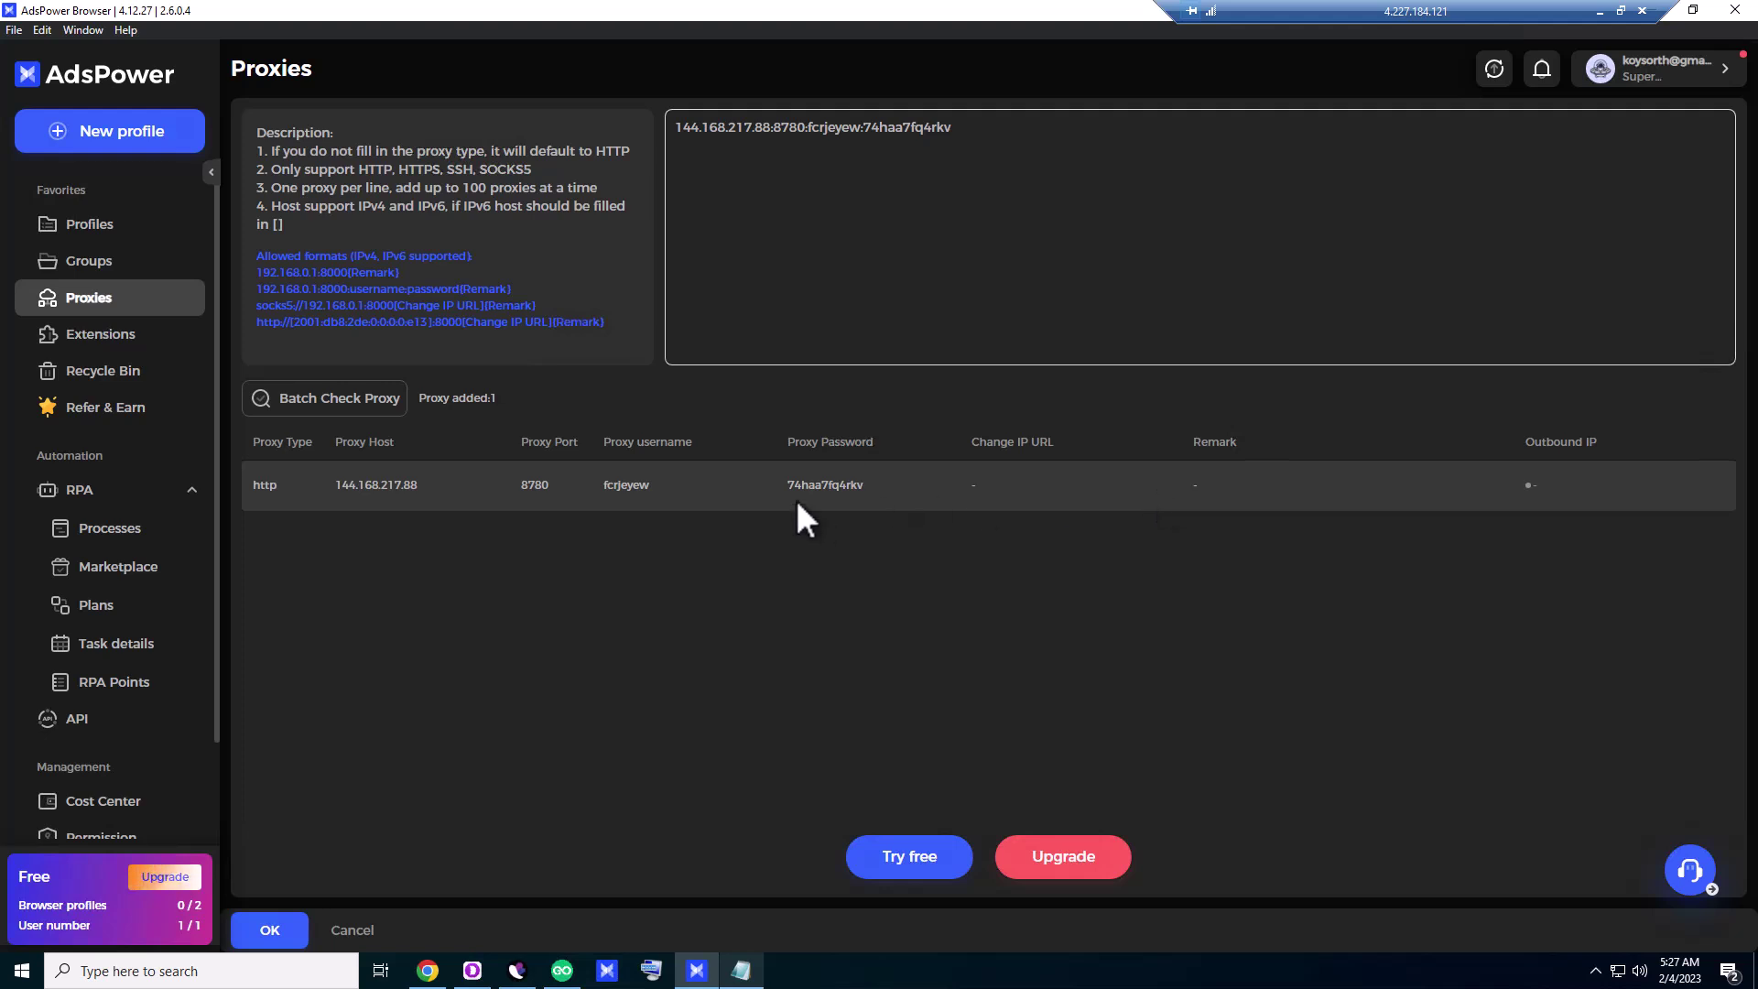
left_click(366, 403)
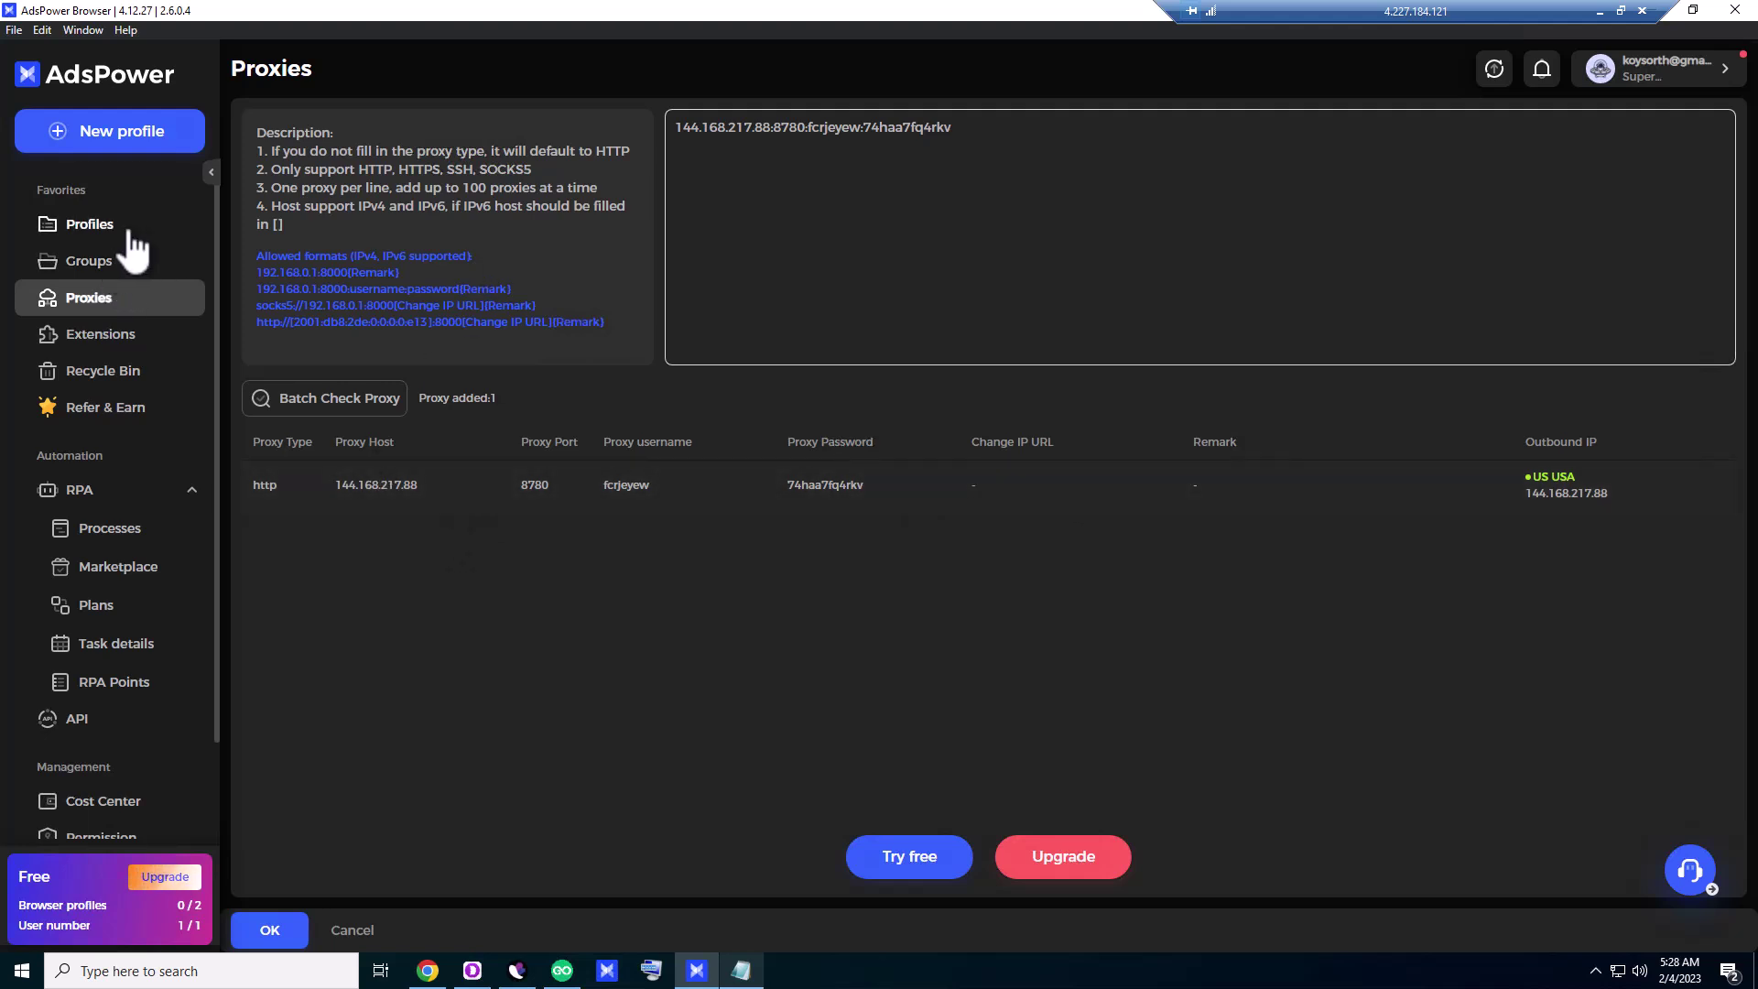
- Start a new browser profile named FB1, leaving the Kernel version unchanged
left_click(131, 146)
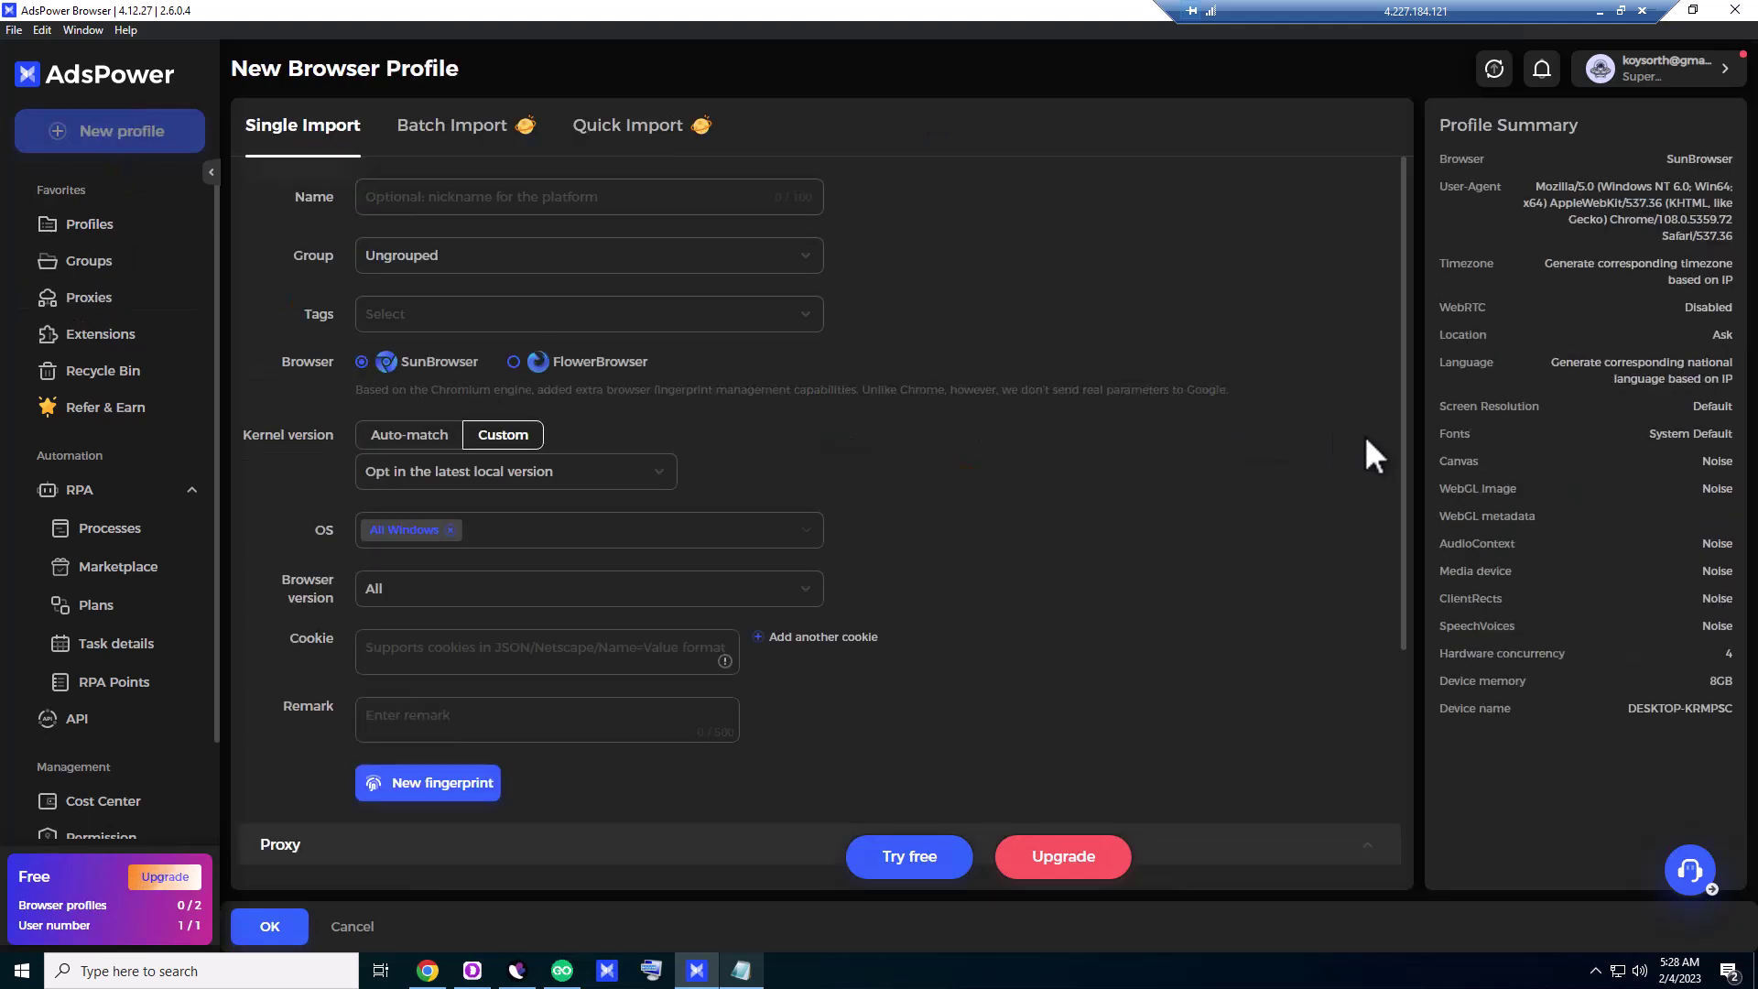
left_click(523, 201)
type("F")
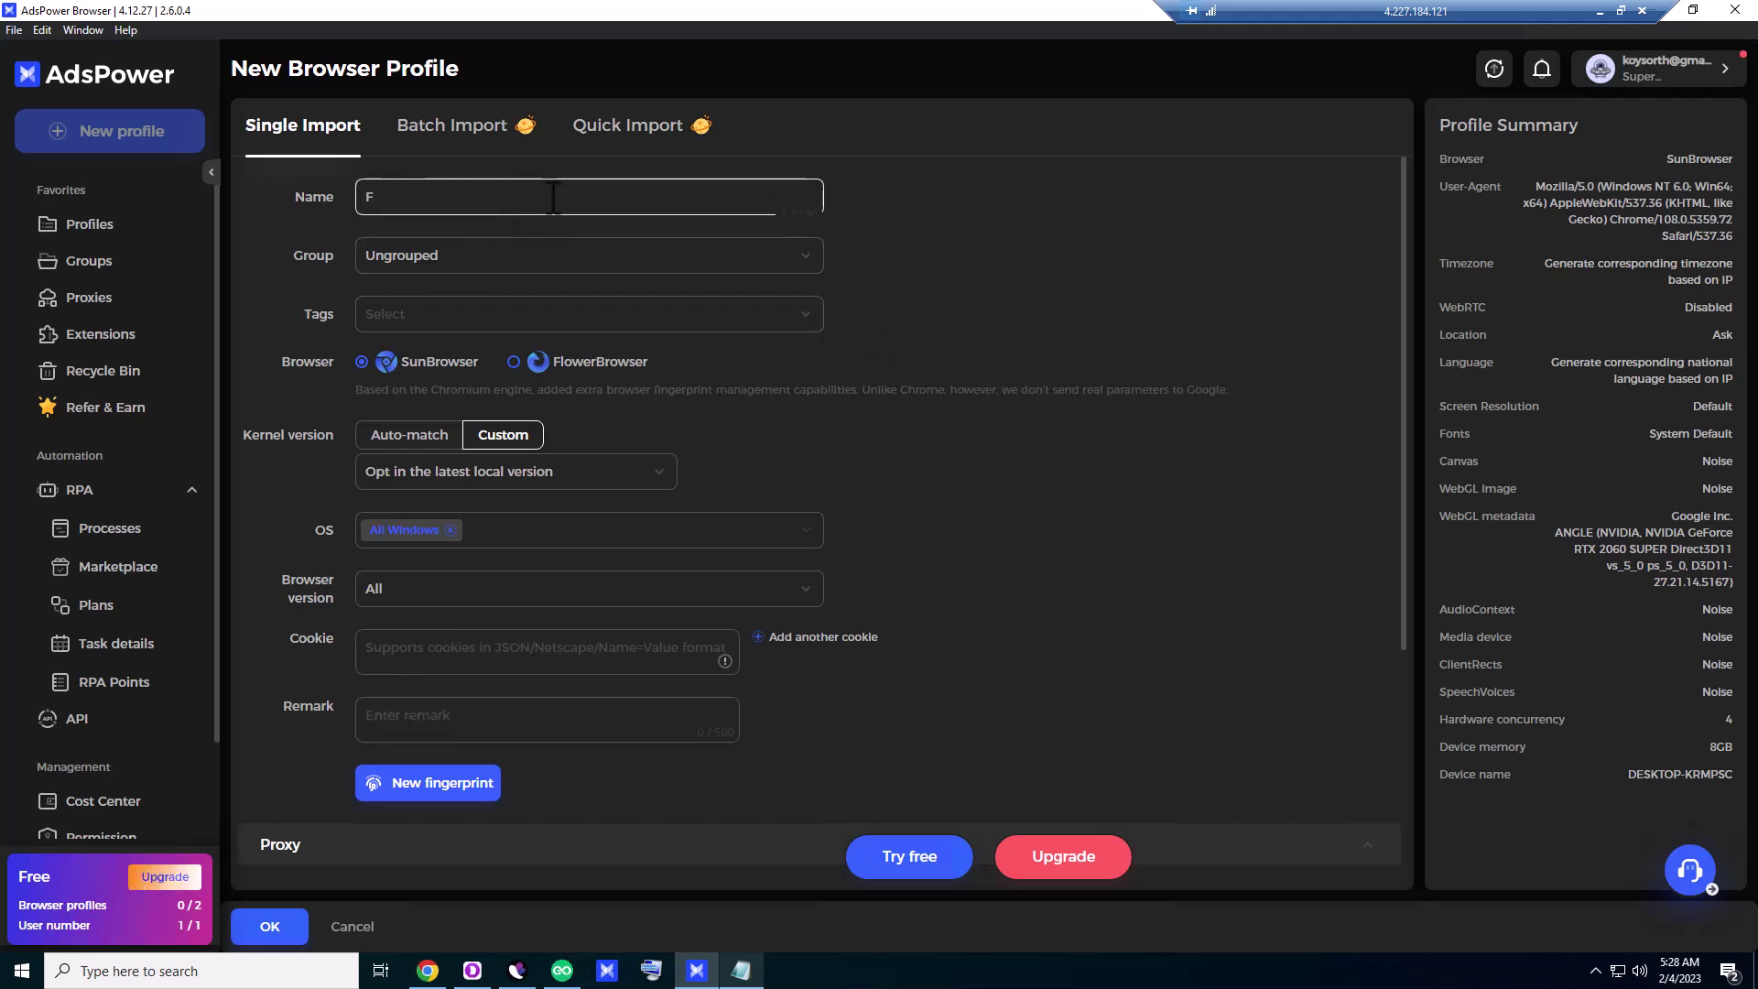
type("B1")
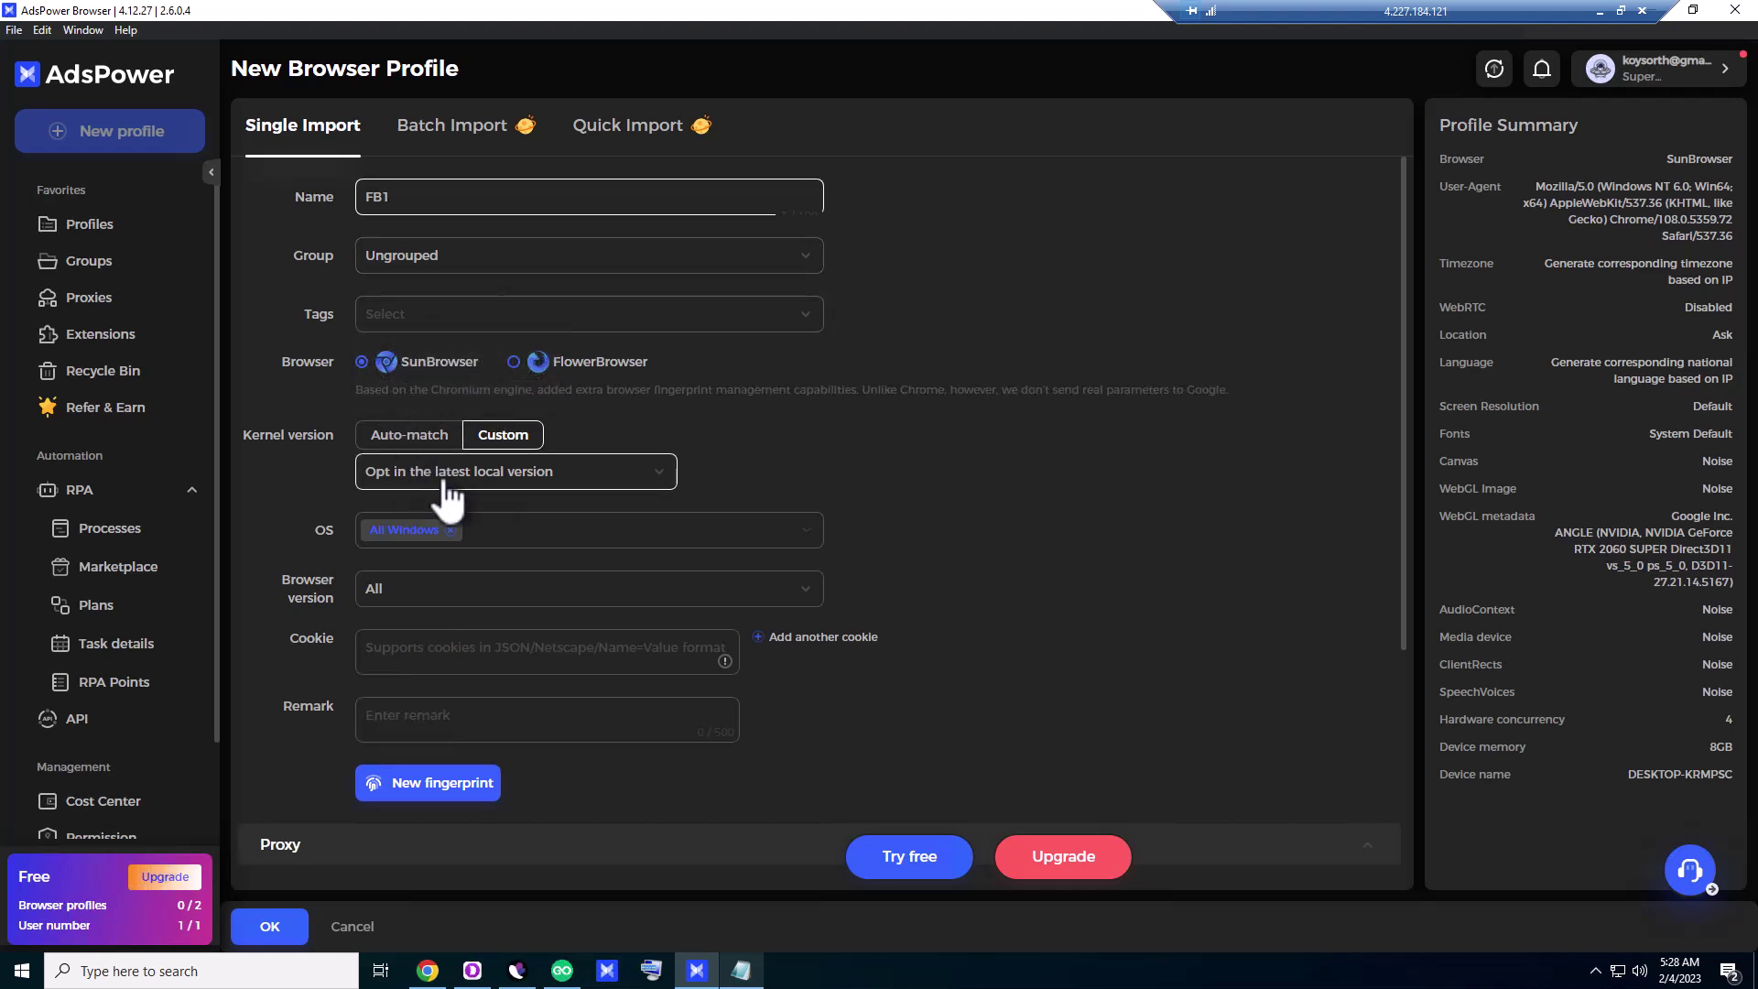
left_click(601, 478)
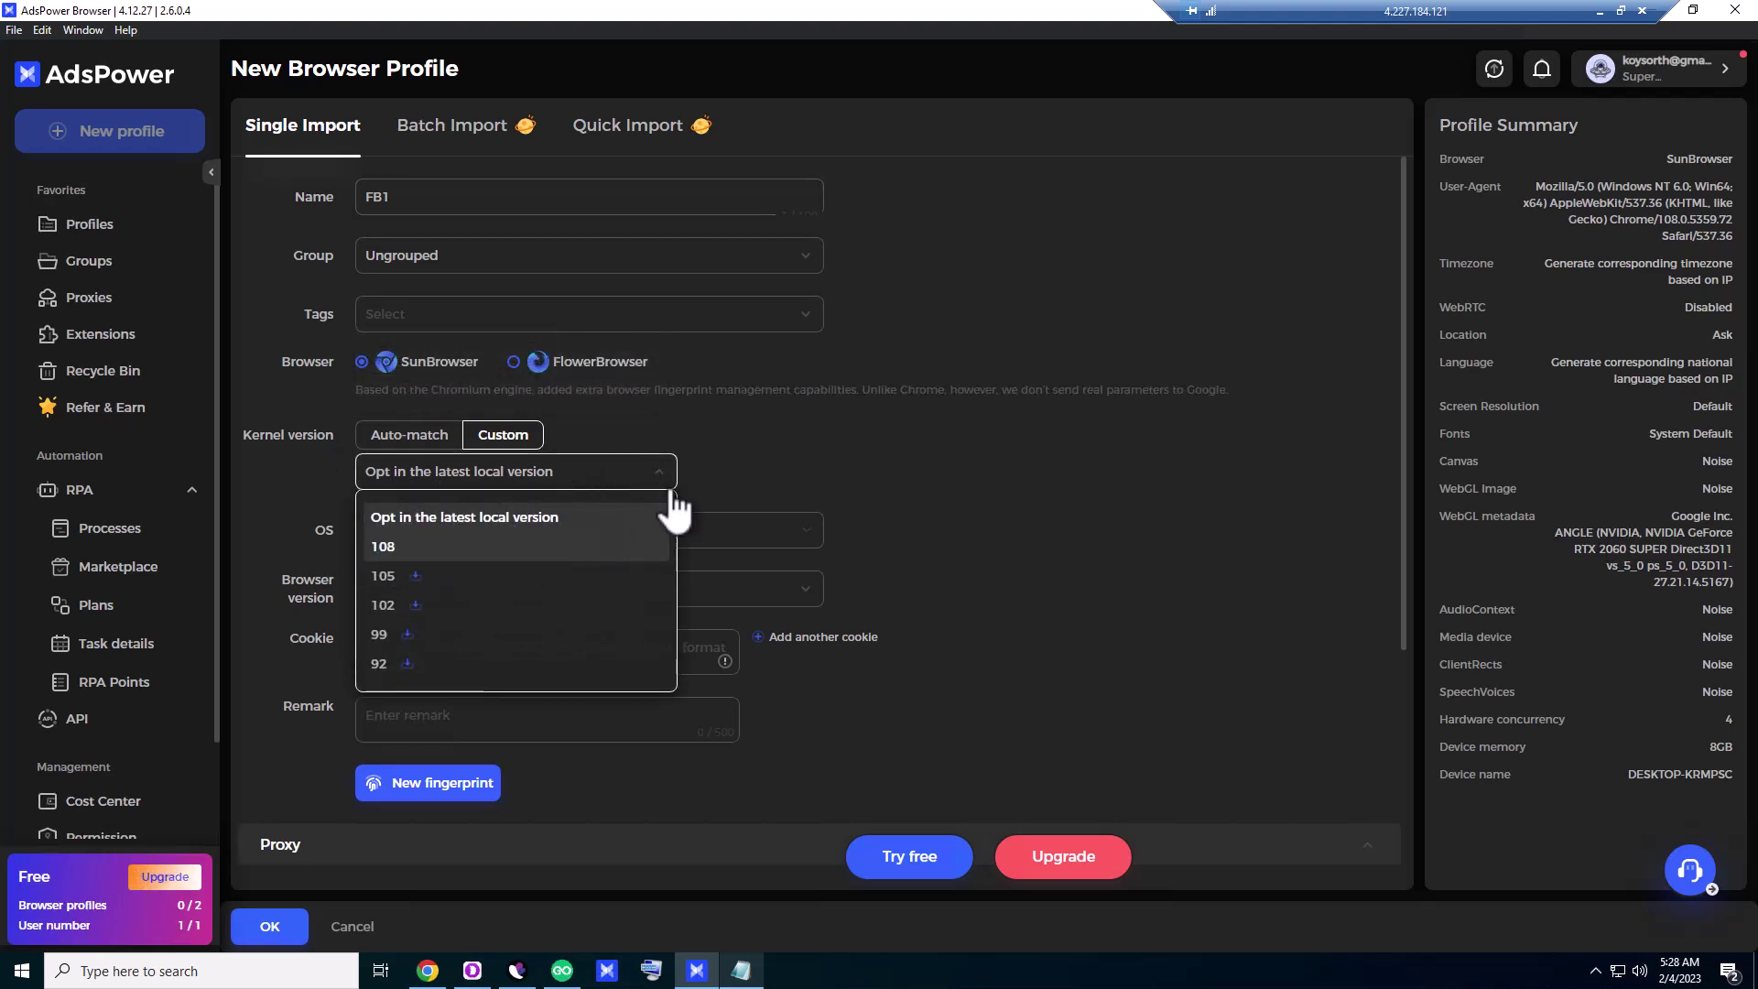
left_click(876, 469)
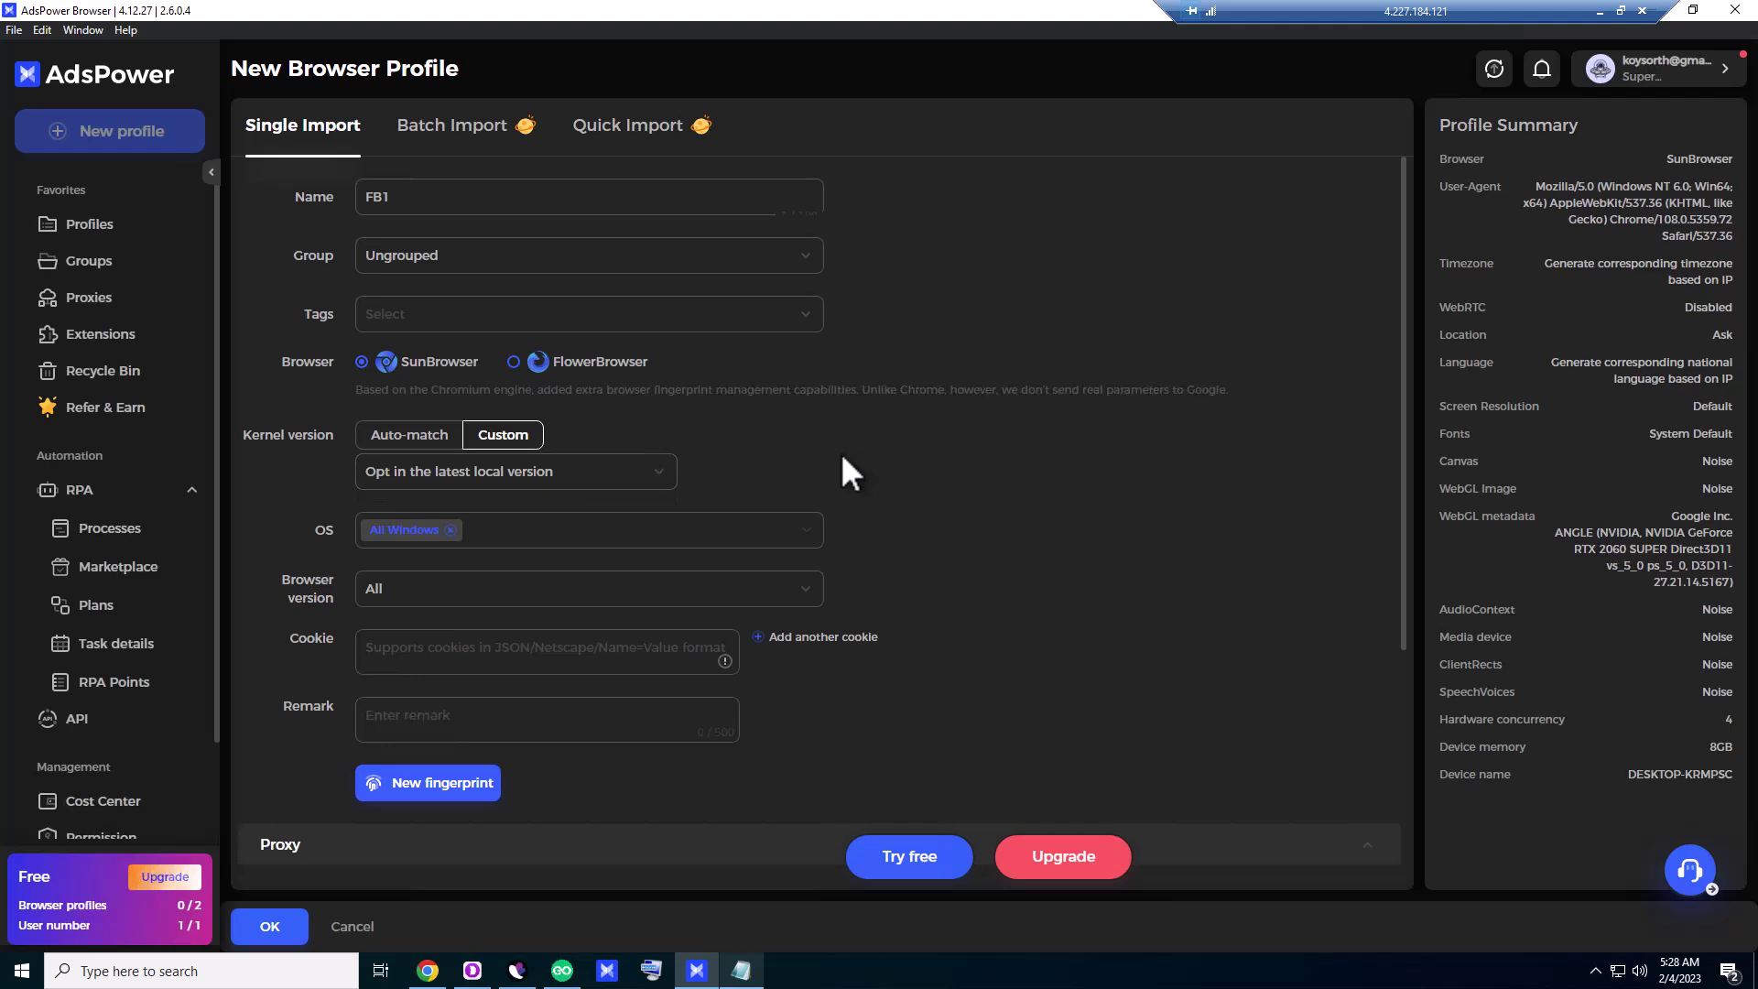
- Change the profile OS from All Windows to macOS > All macOS
left_click(449, 529)
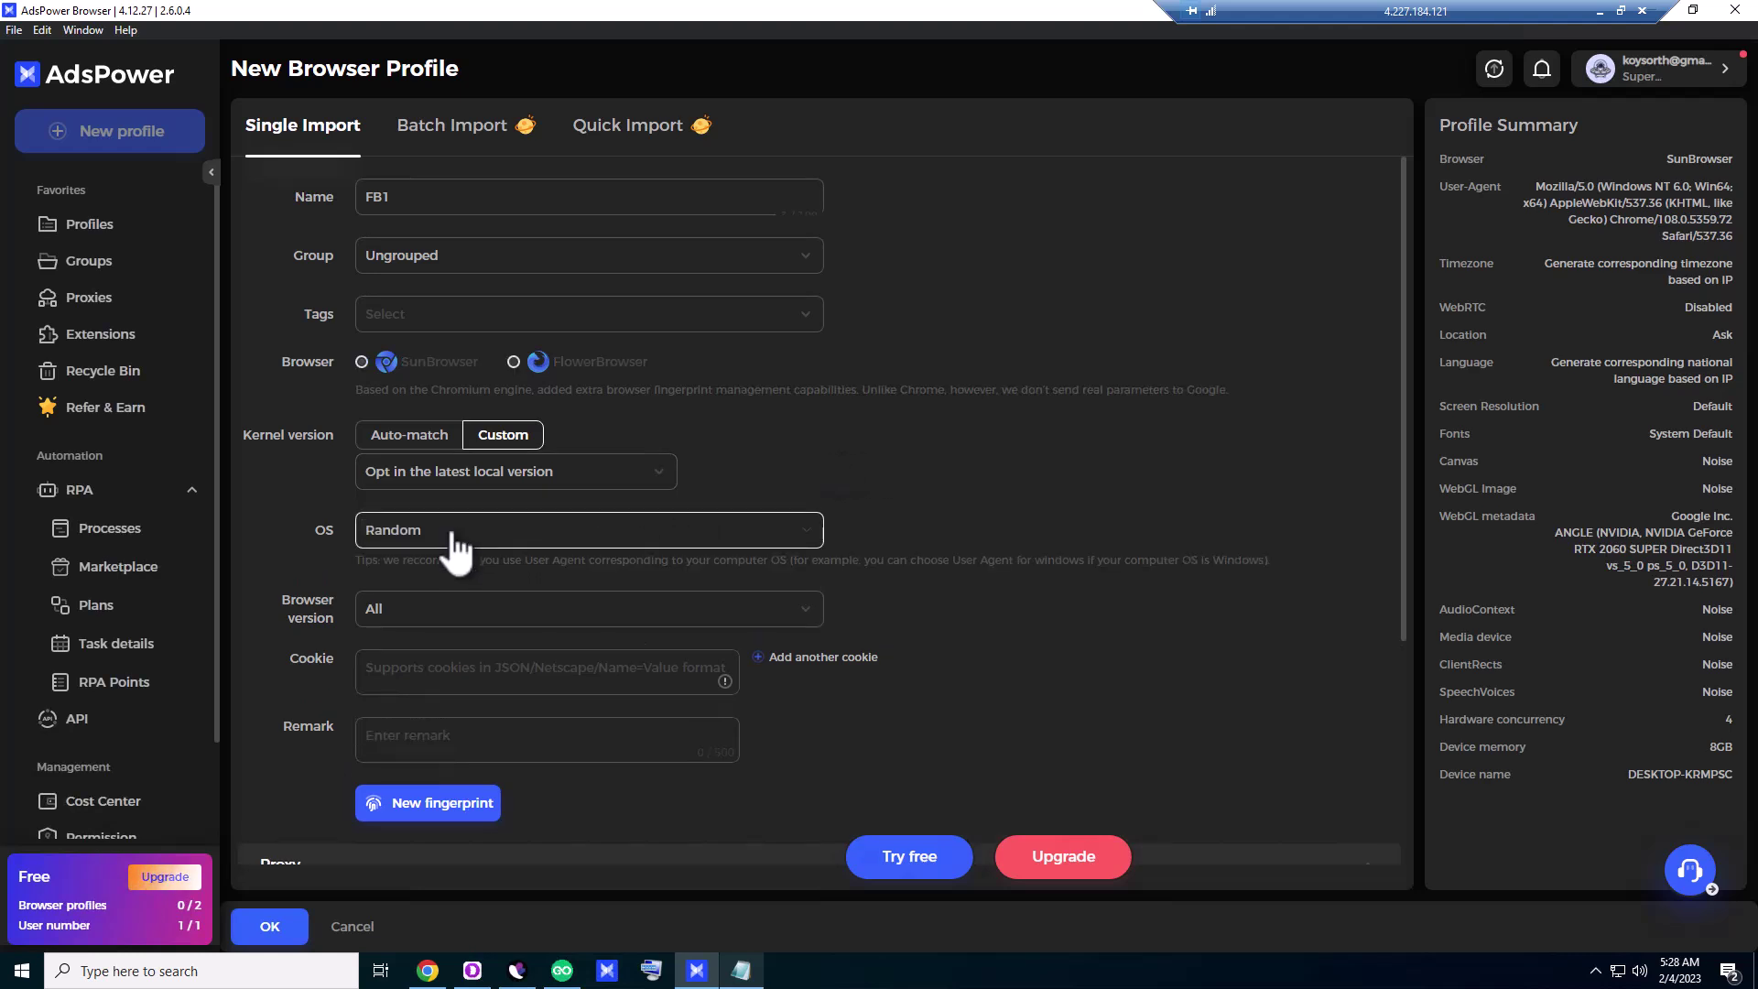
left_click(453, 536)
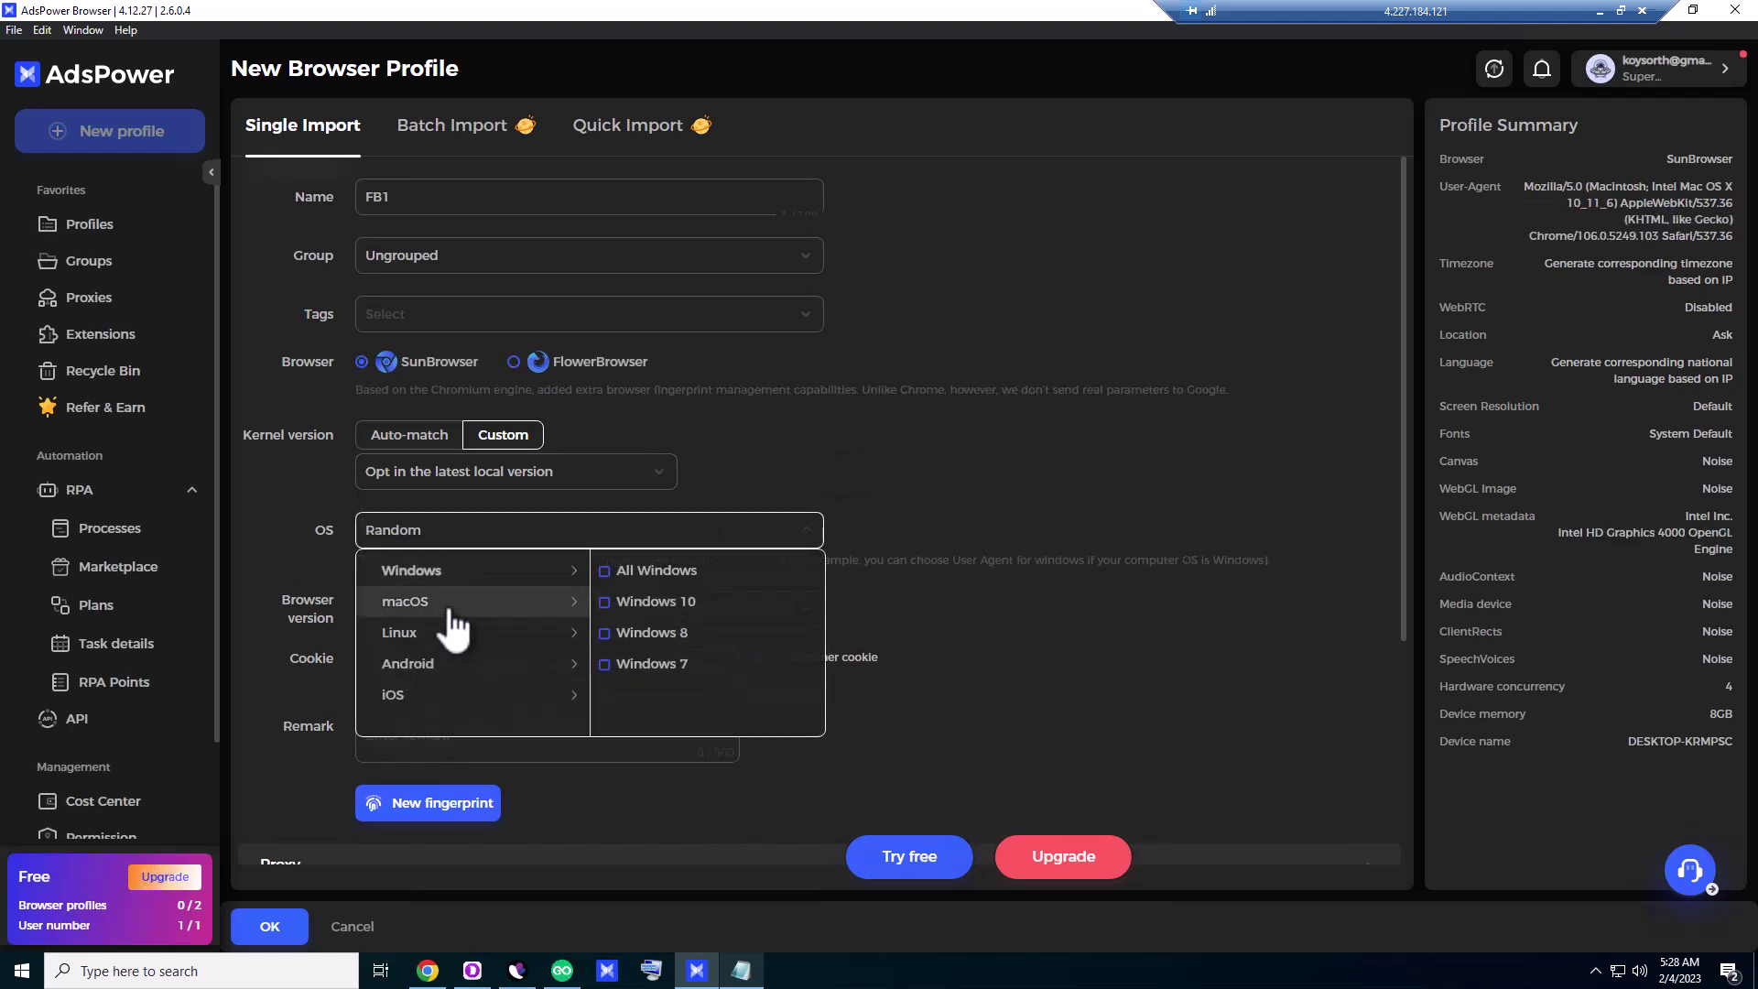
left_click(510, 609)
left_click(716, 572)
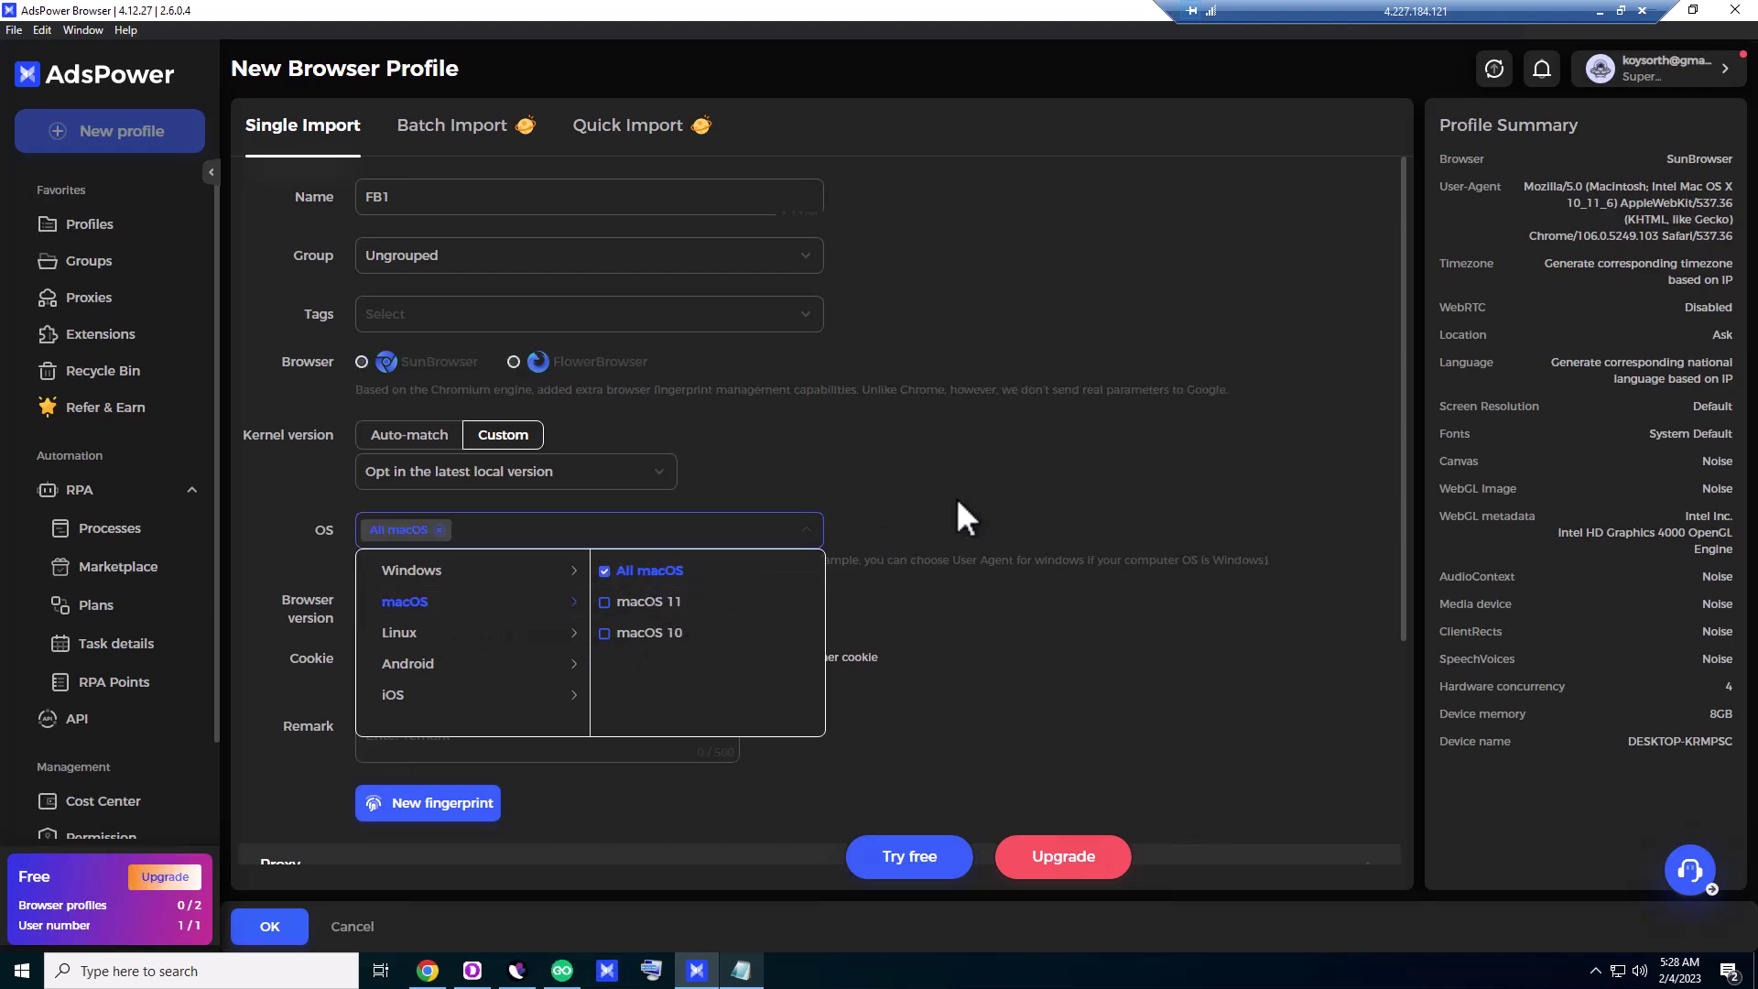
left_click(943, 526)
scroll(916, 531, "down", 1)
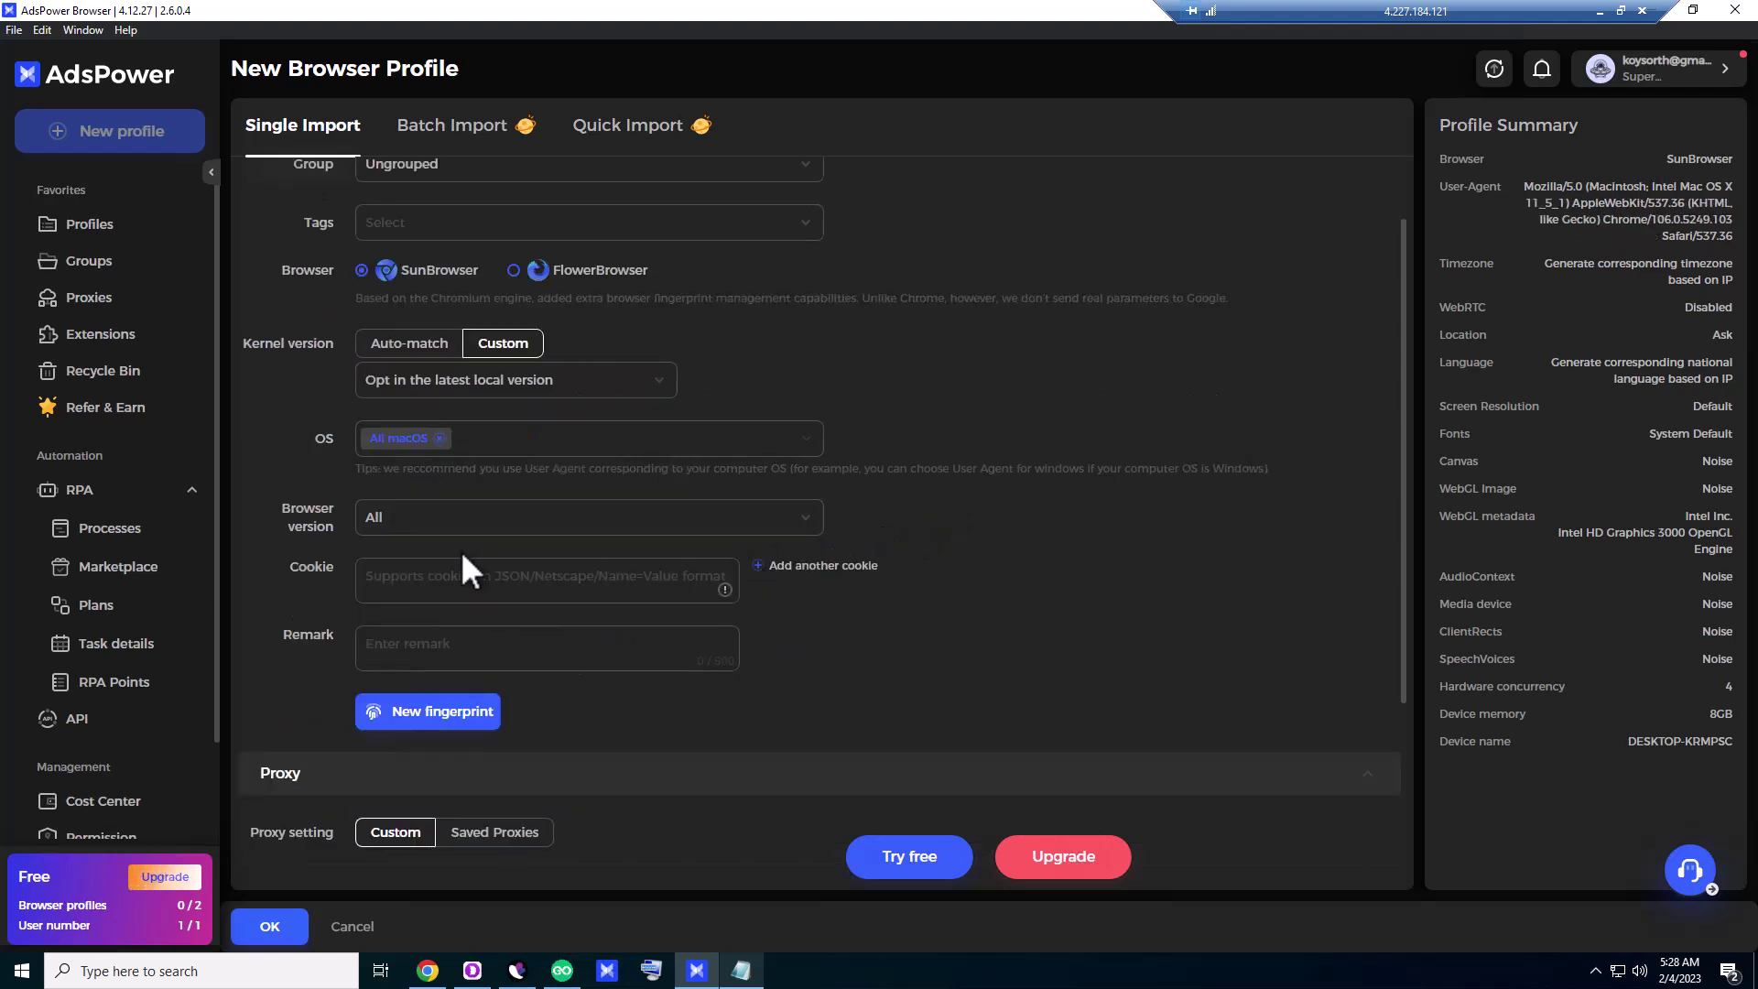
- Generate a new macOS fingerprint and user agent for the profile
left_click(464, 717)
scroll(644, 718, "down", 1)
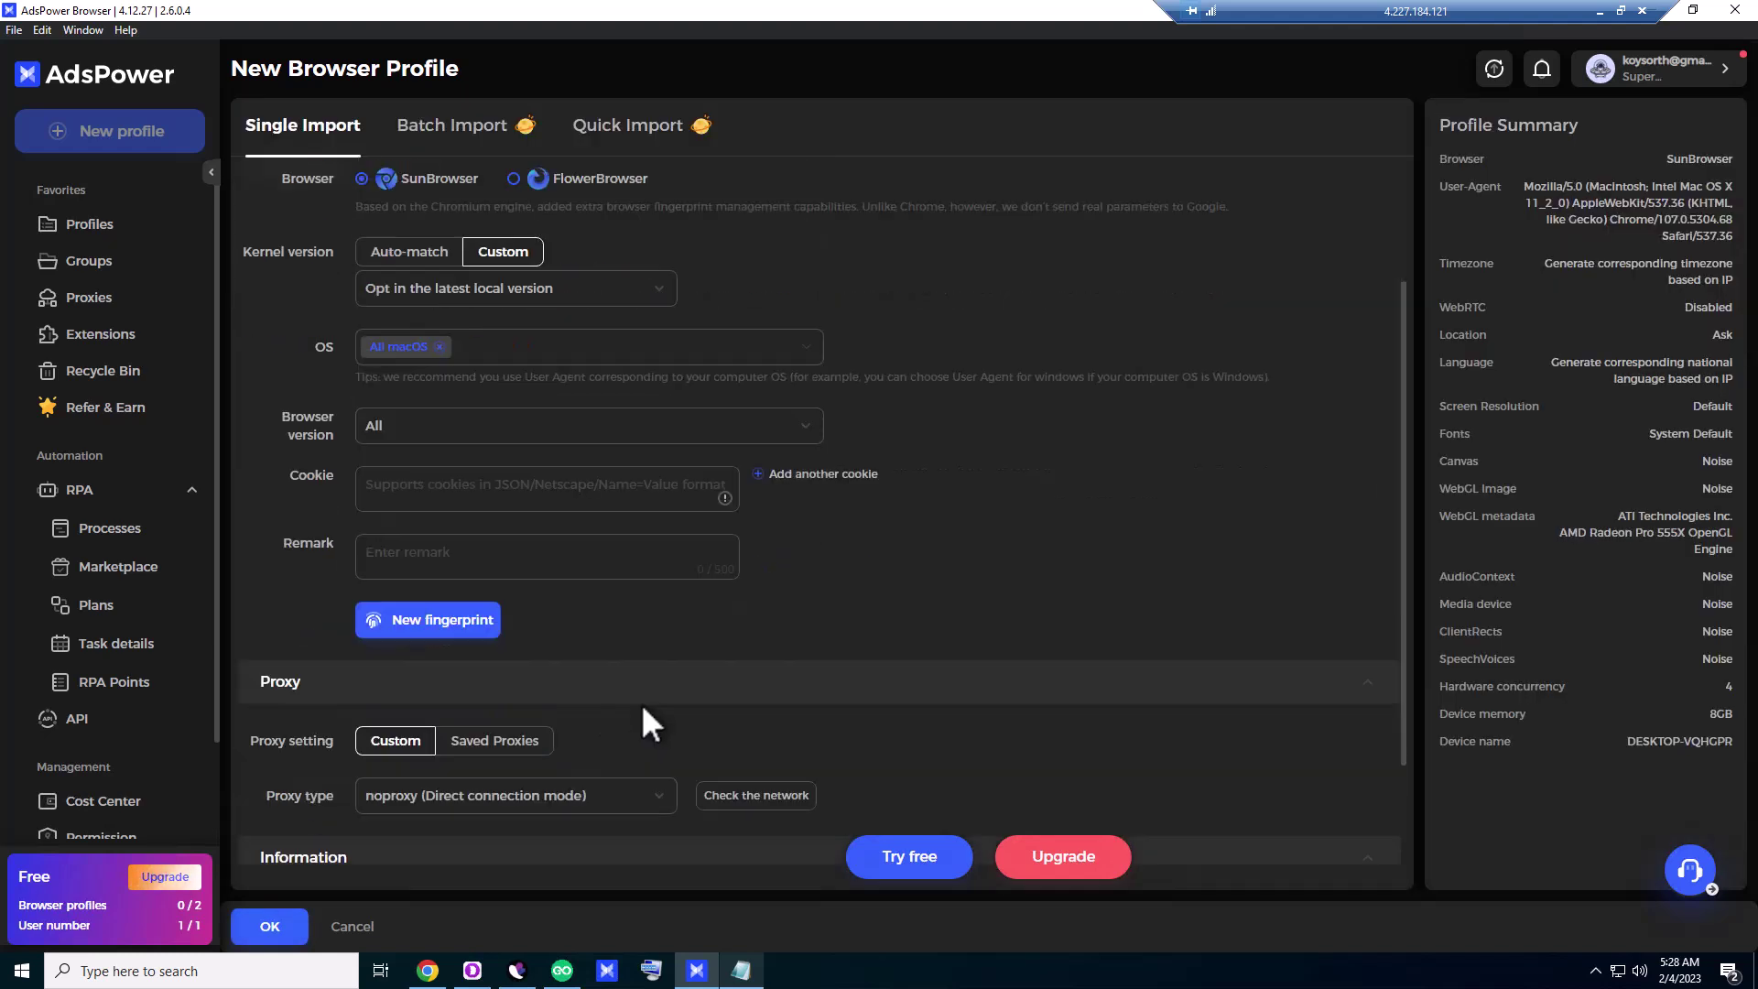
scroll(443, 718, "down", 2)
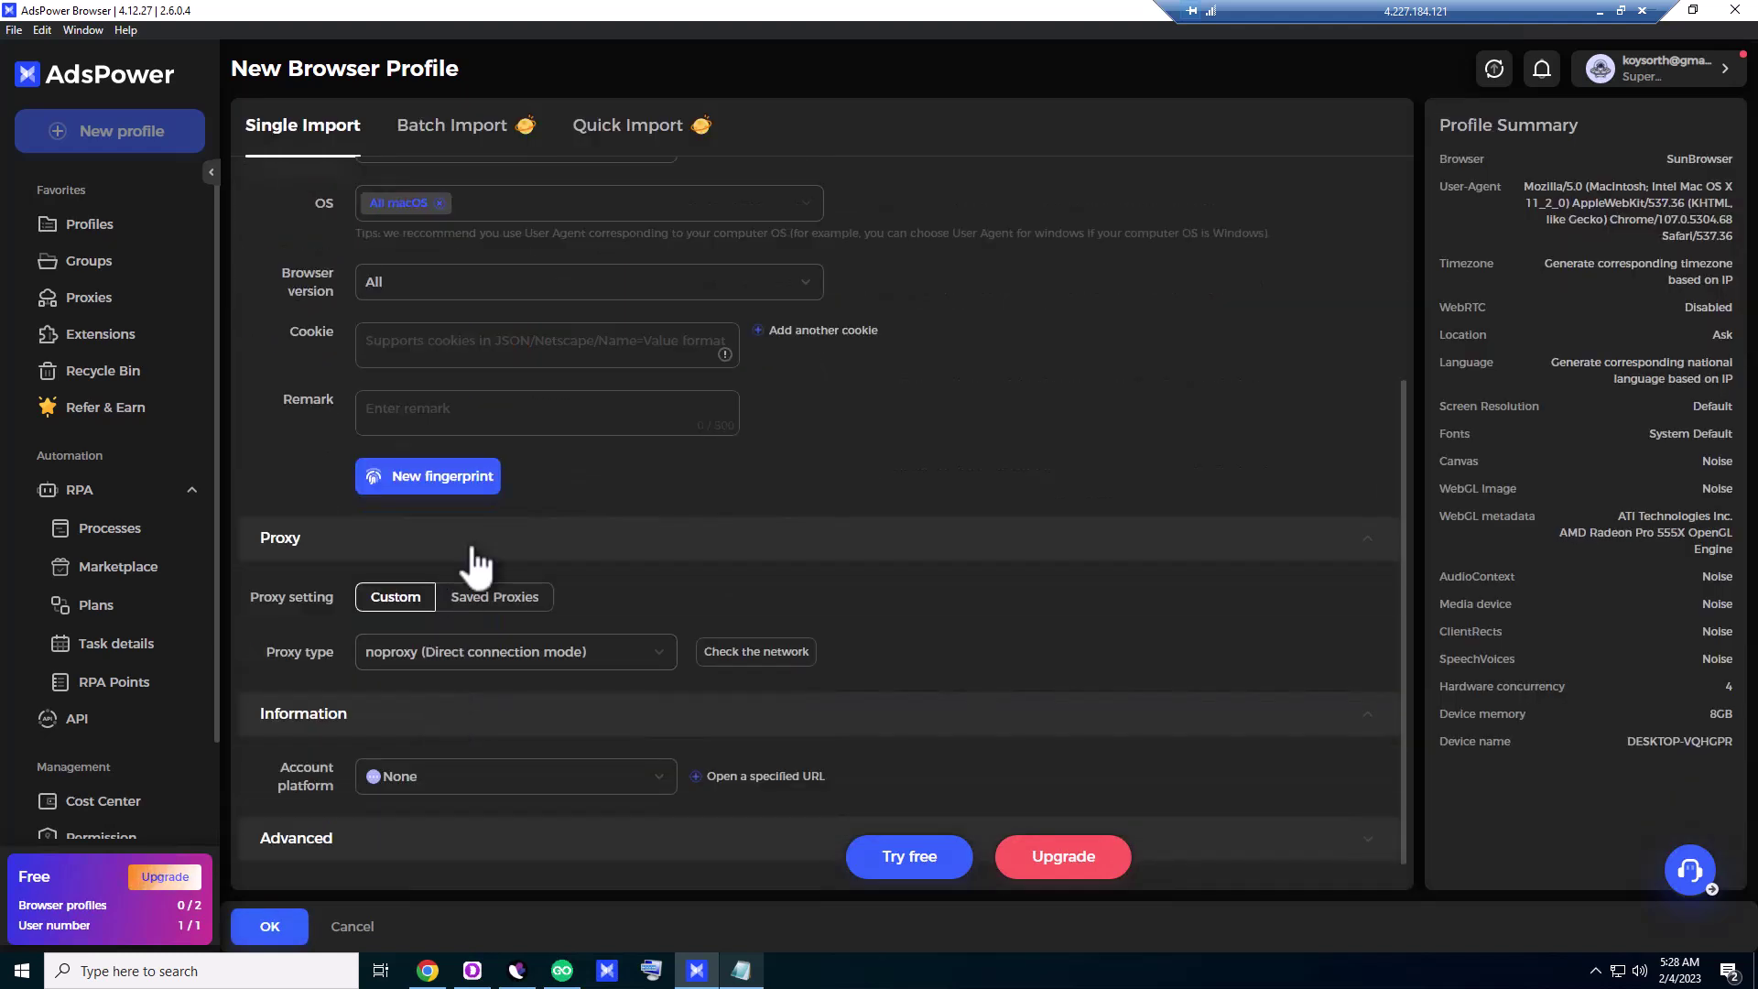
- Set the proxy type to Socks5, leaving the Proxy Host and Proxy Port fields empty
left_click(491, 654)
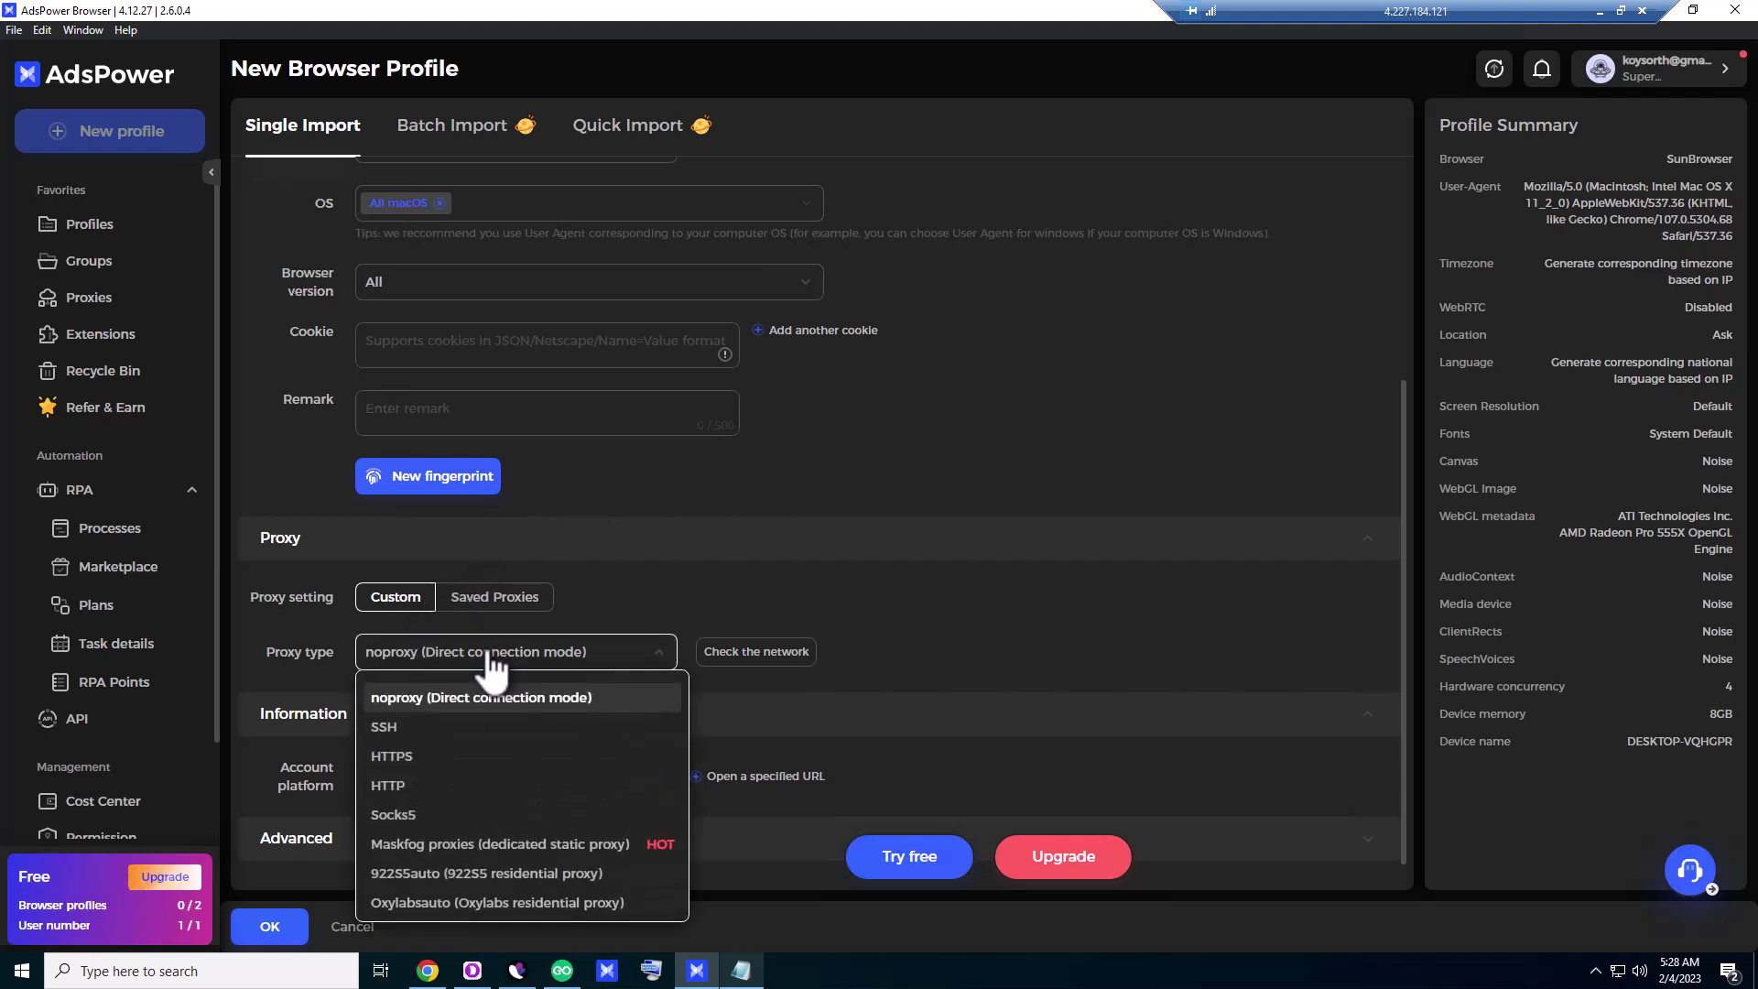
left_click(427, 818)
left_click(548, 714)
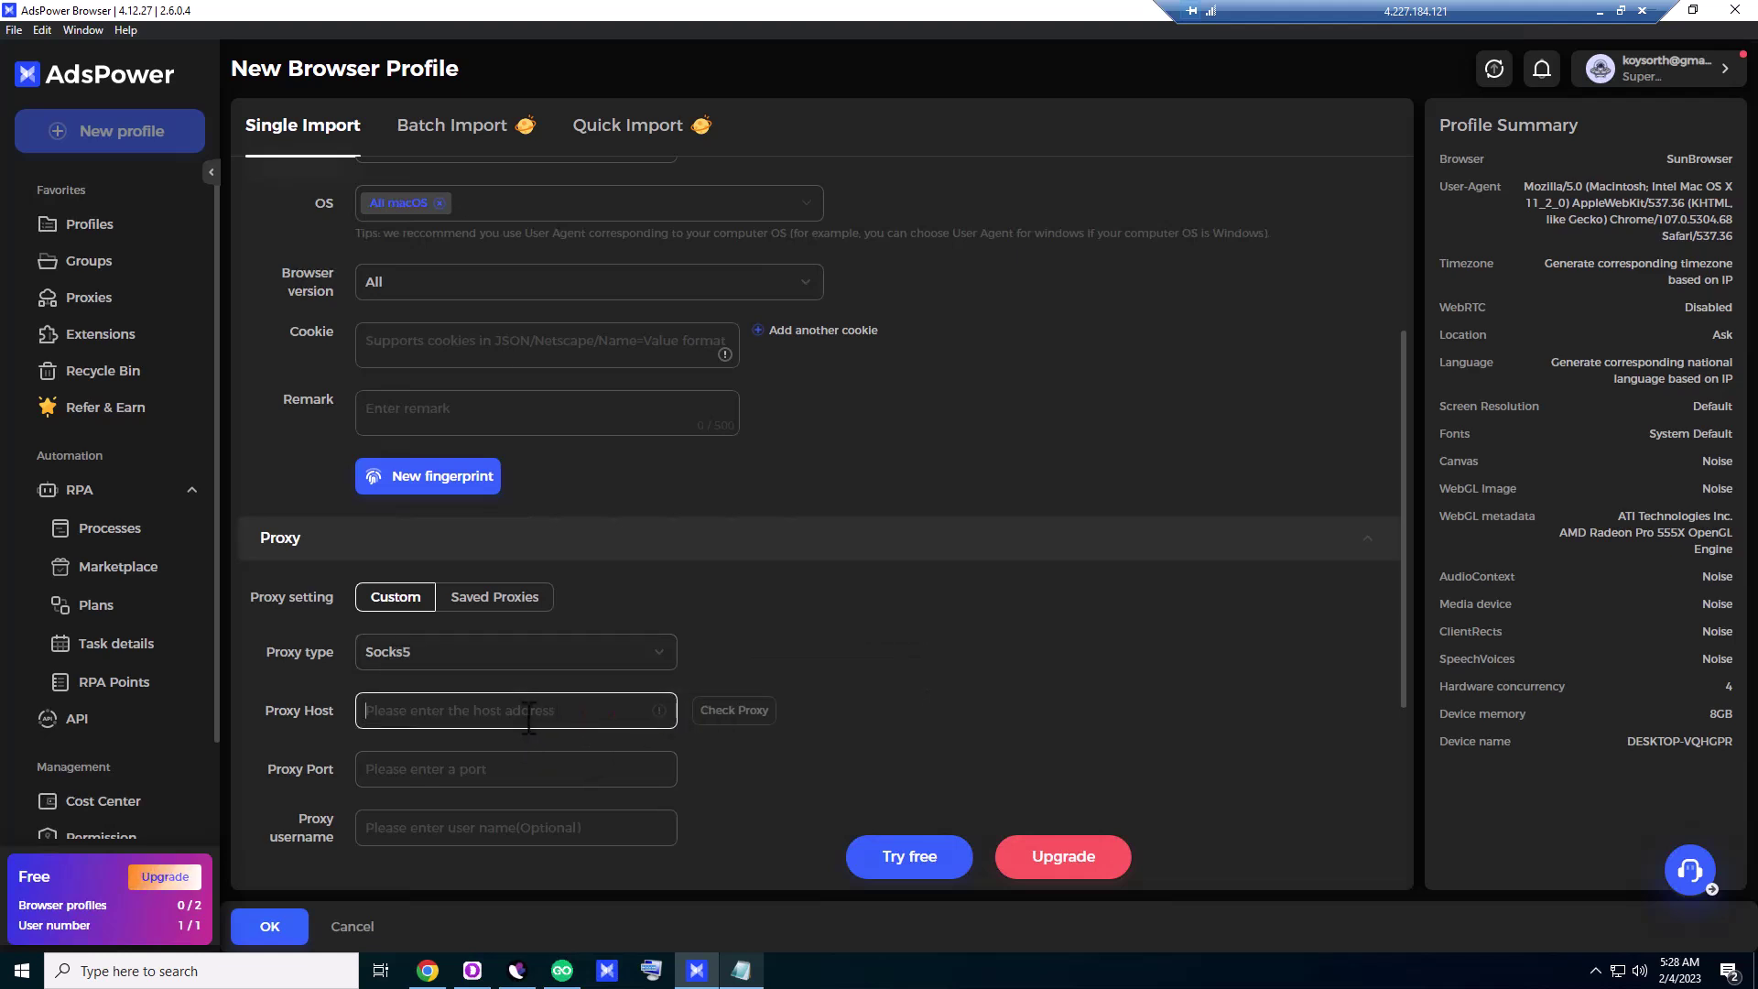
left_click(457, 769)
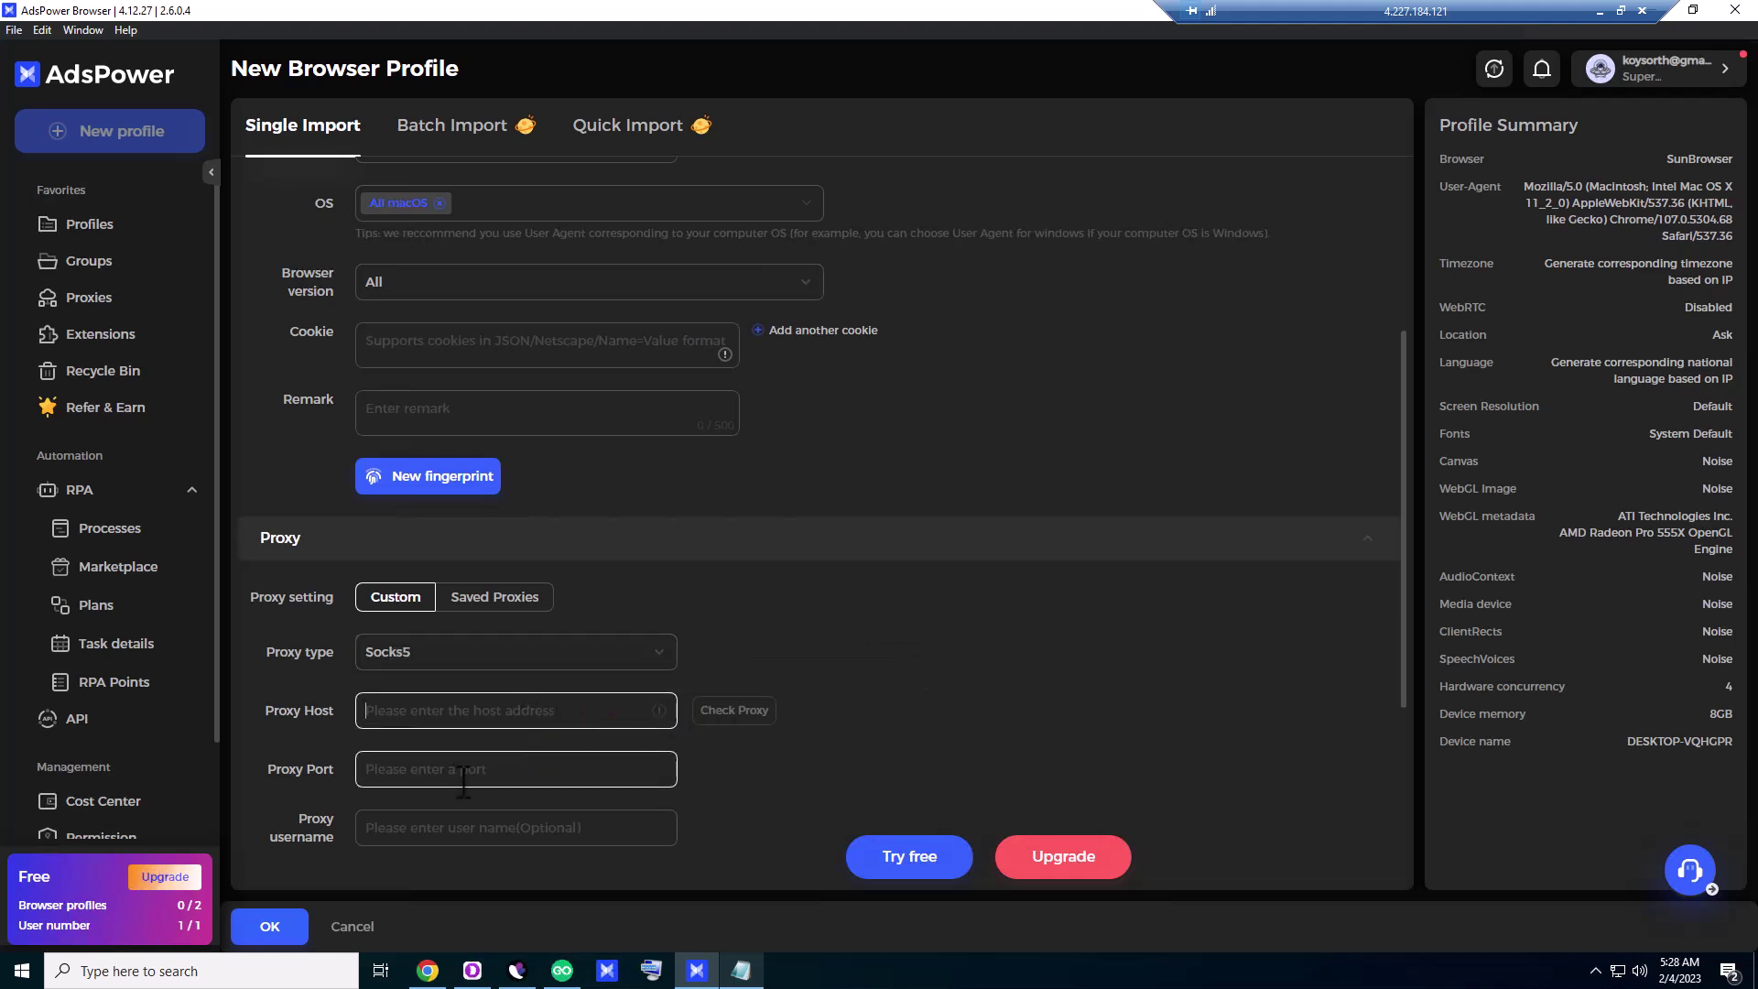
left_click(596, 709)
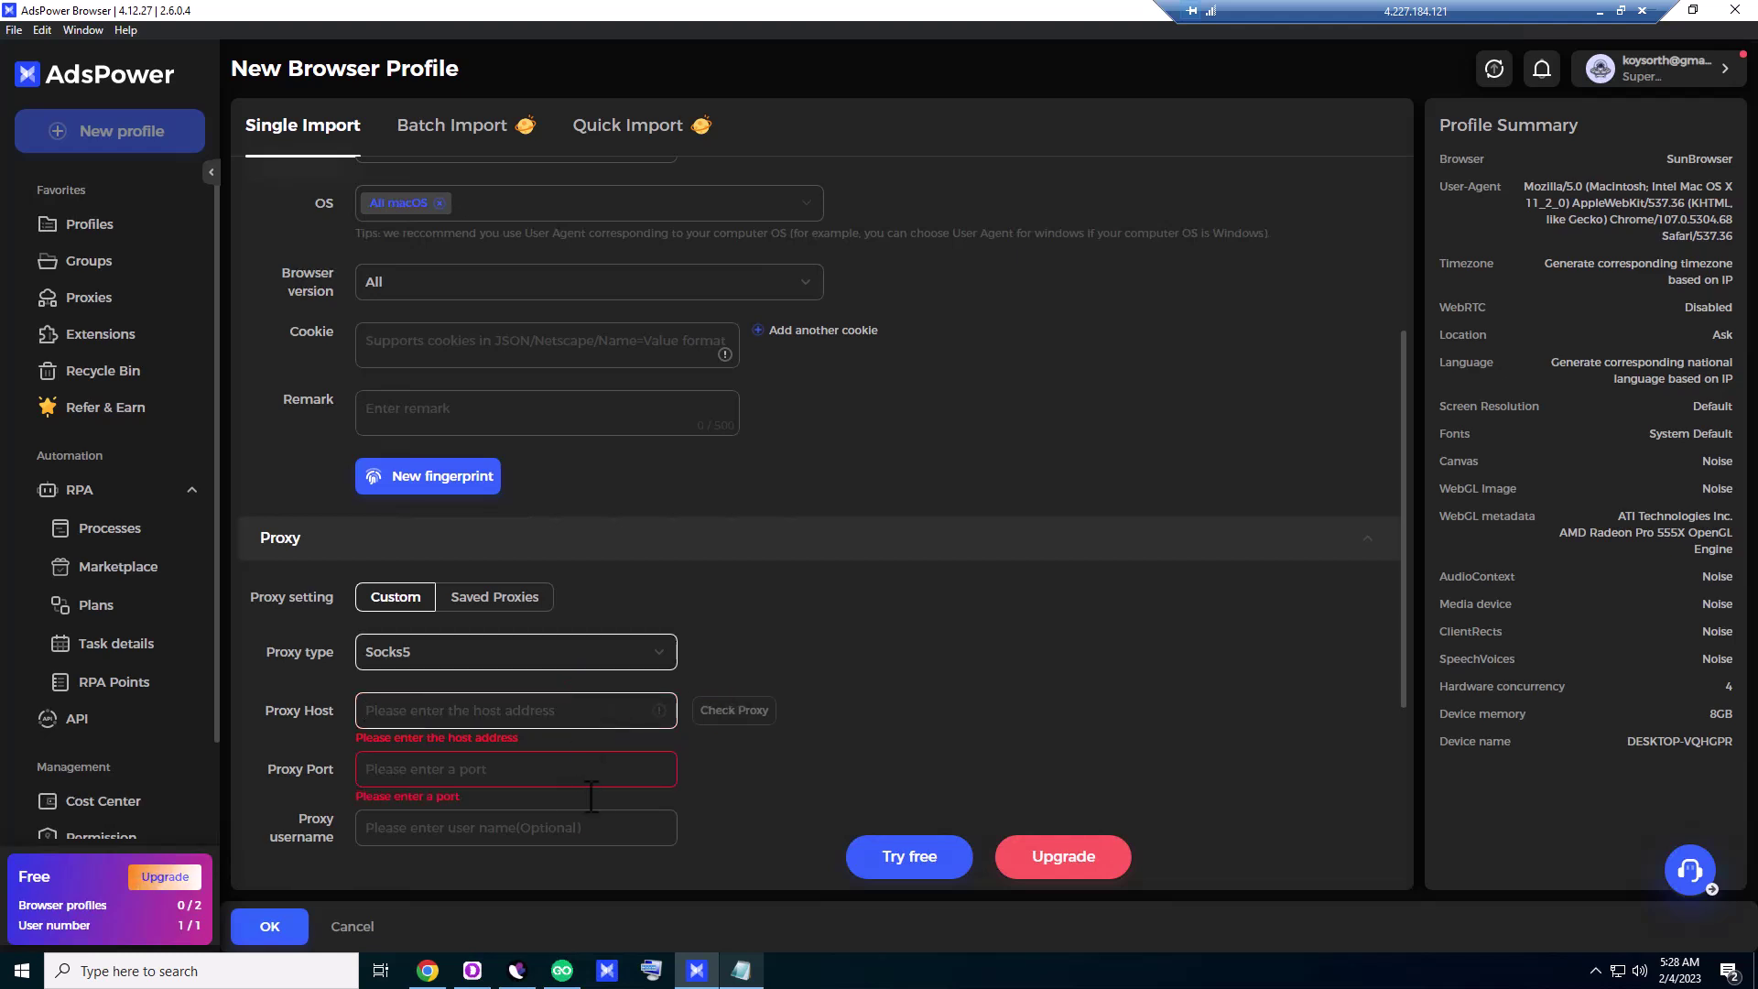
- Copy the last proxy's IP 144.168.217.88 from Notepad into the Proxy Host field
left_click(742, 972)
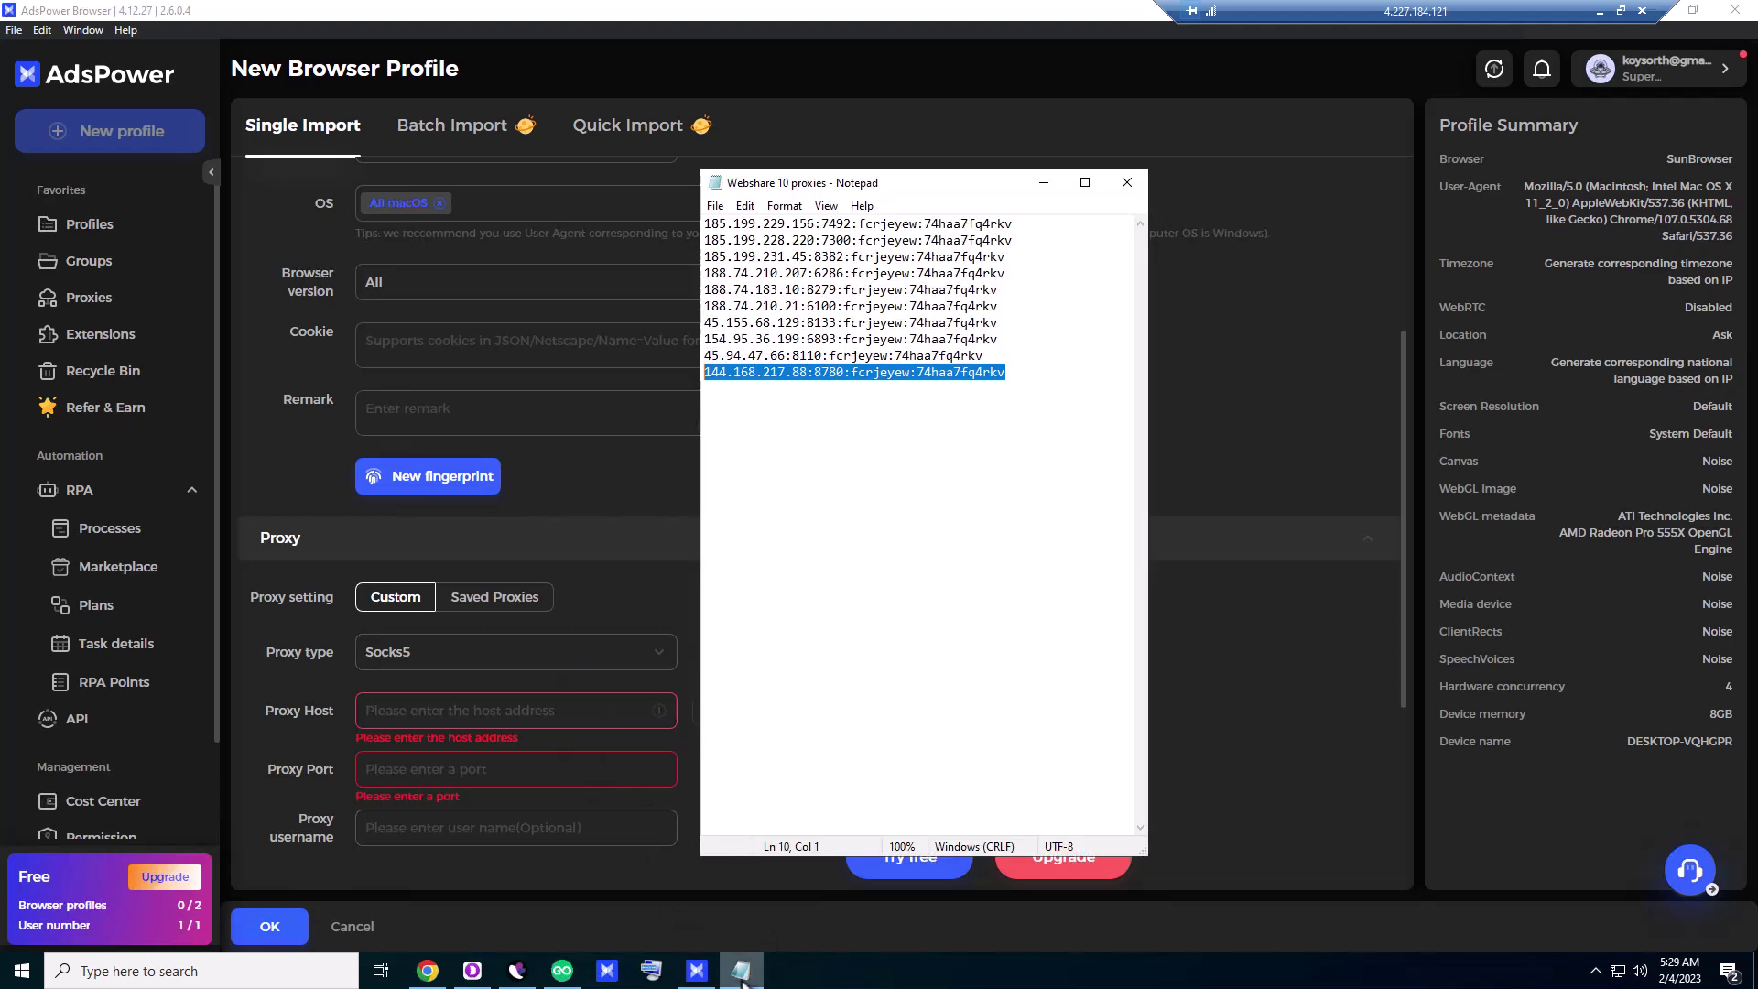
left_click(826, 386)
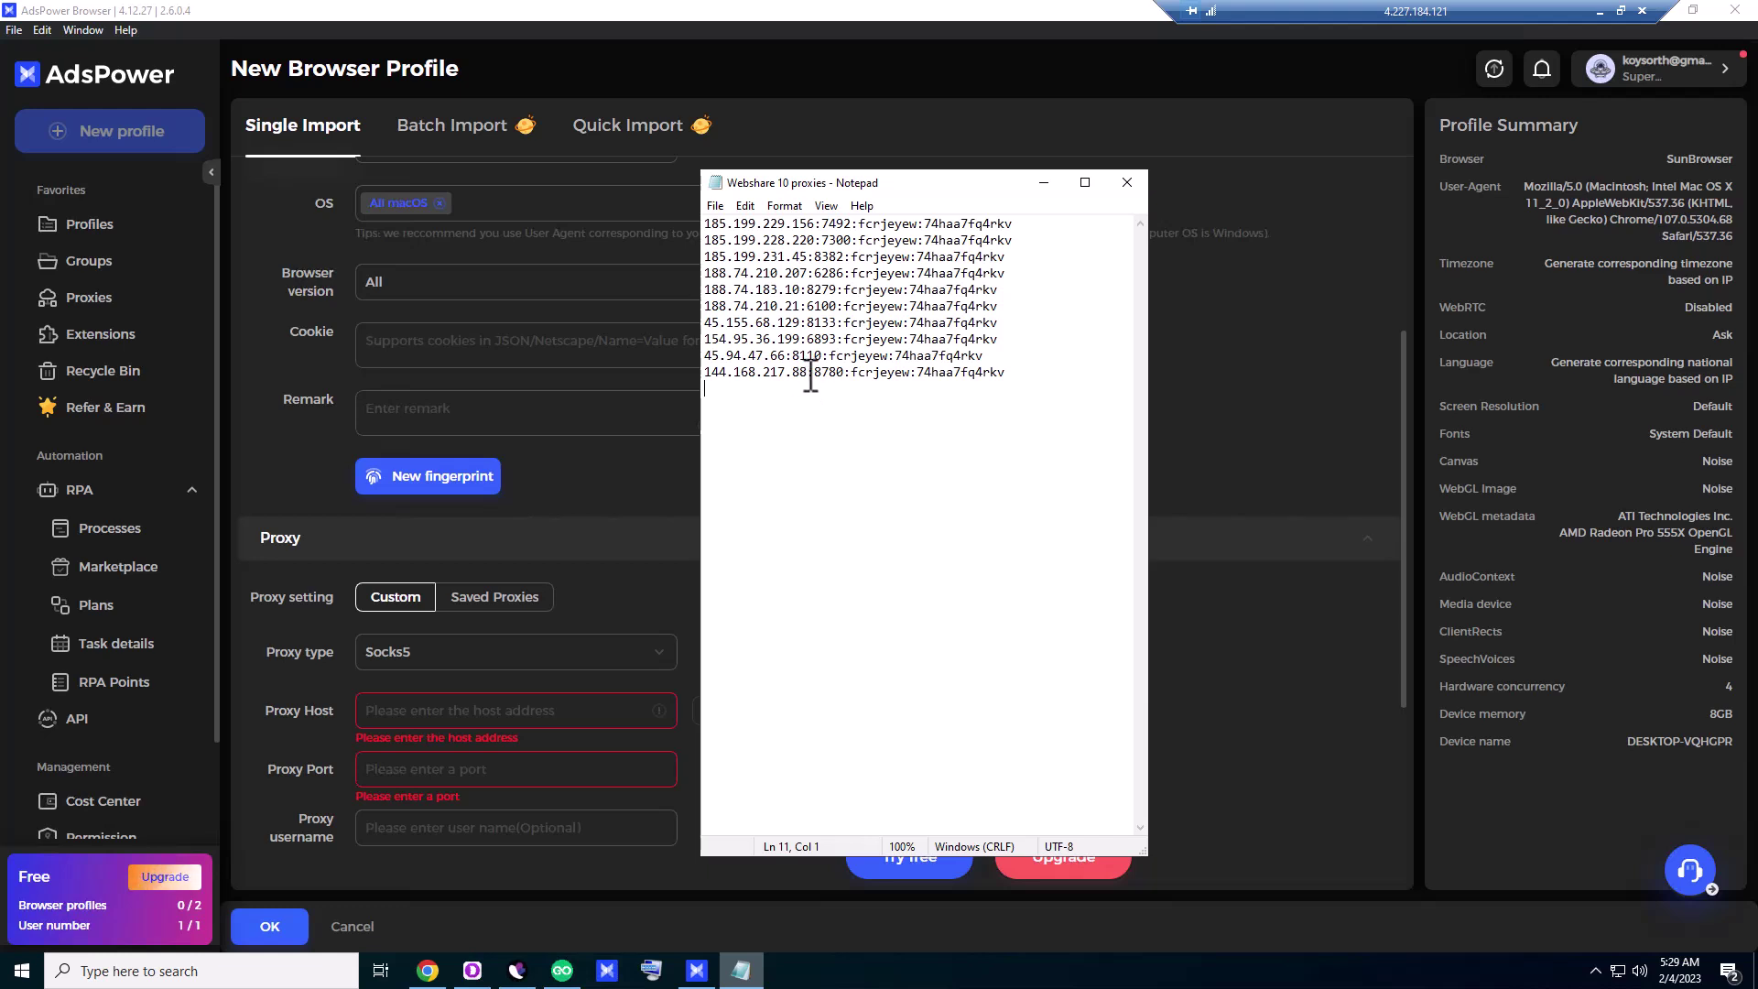
left_click_drag(810, 374, 705, 374)
right_click(749, 373)
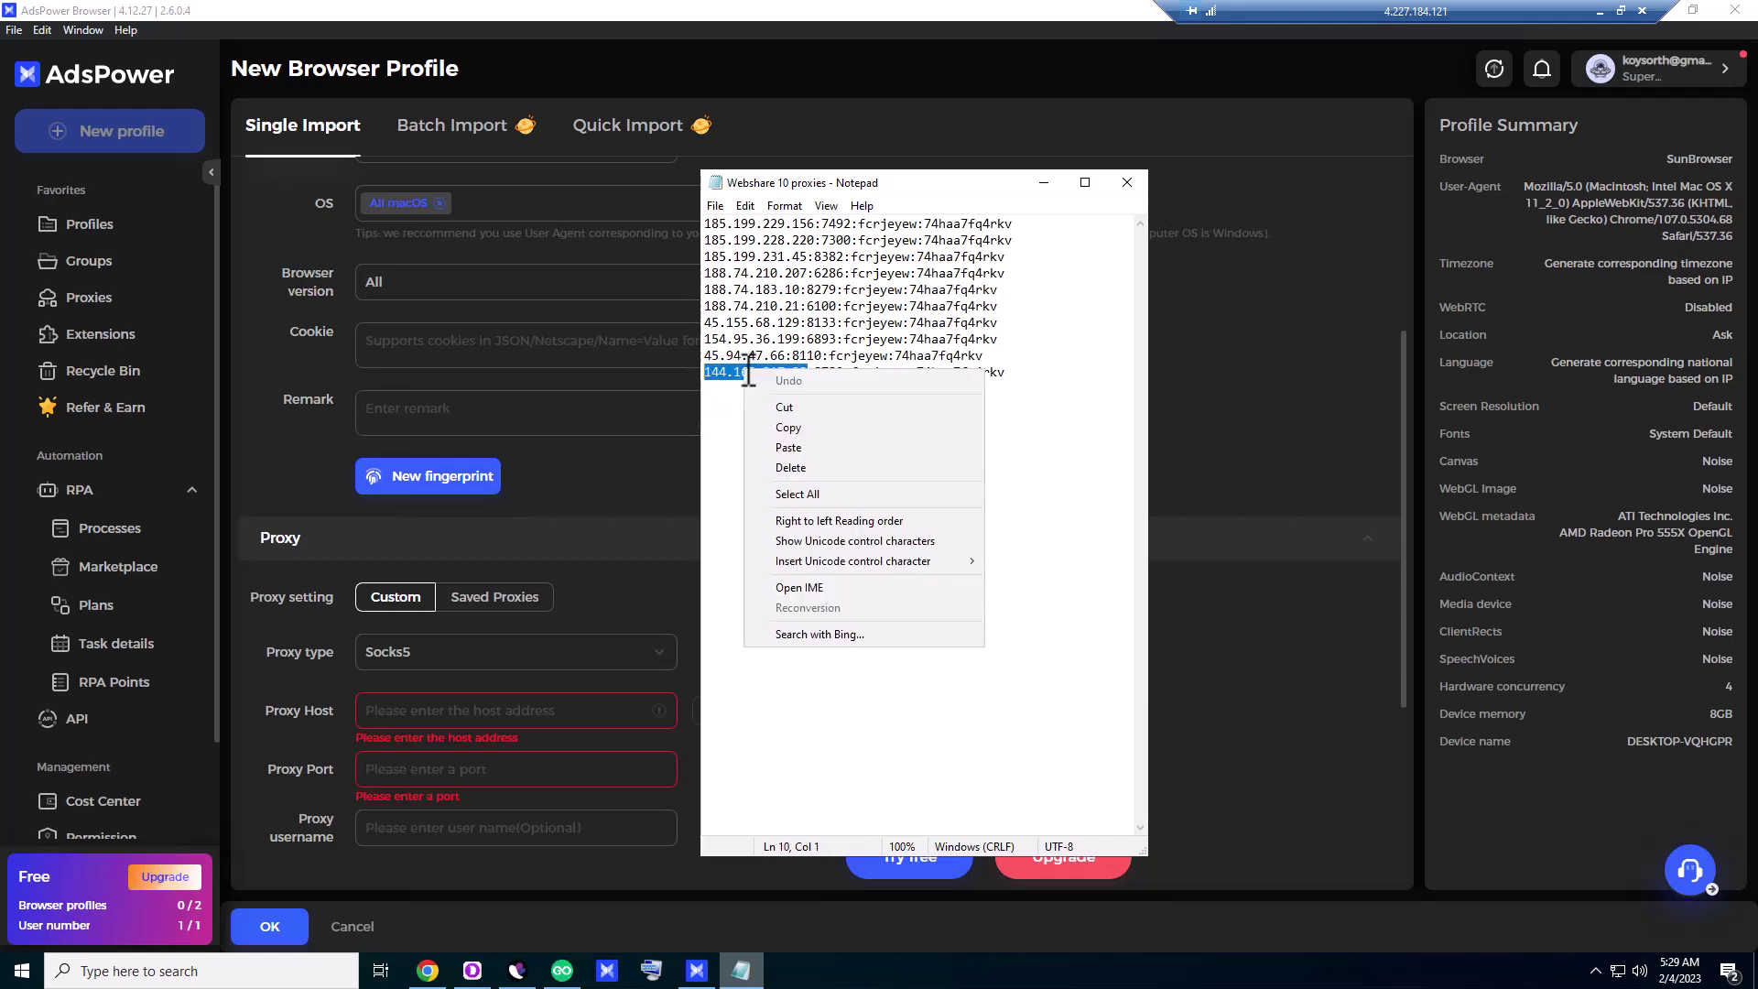
left_click(789, 427)
left_click(422, 710)
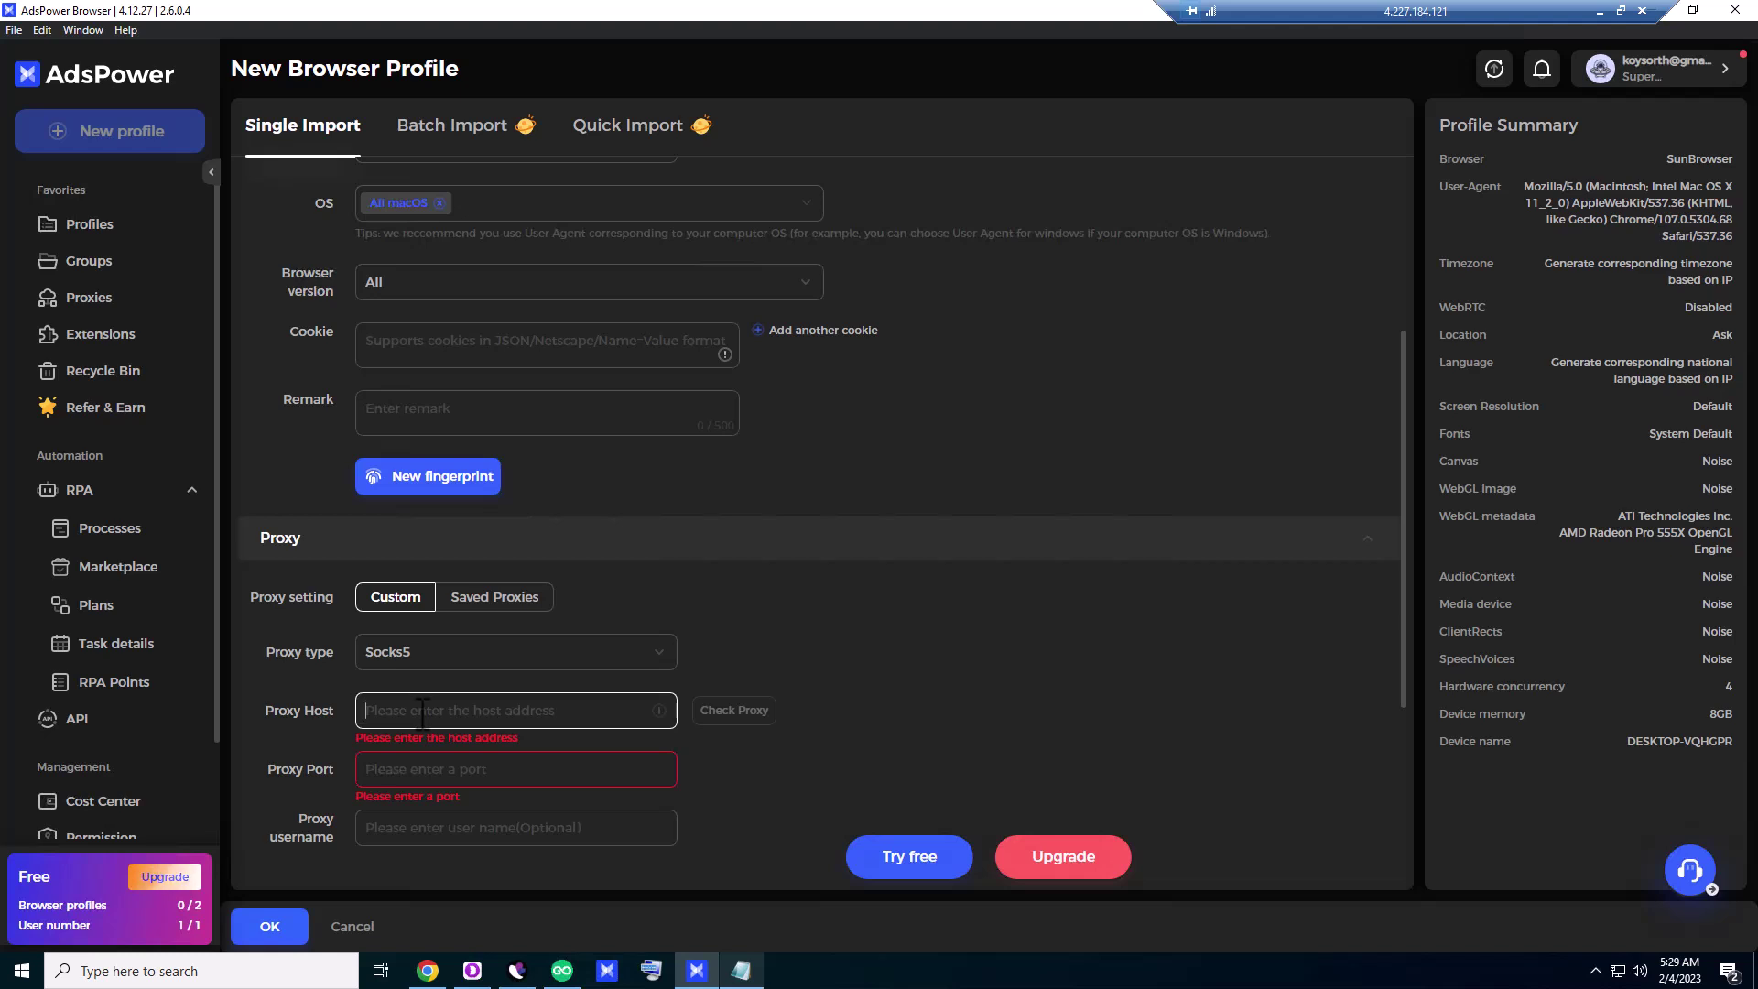
key("ctrl+v")
- Copy port 8780 from the last proxy line into the Proxy Port field
left_click(741, 970)
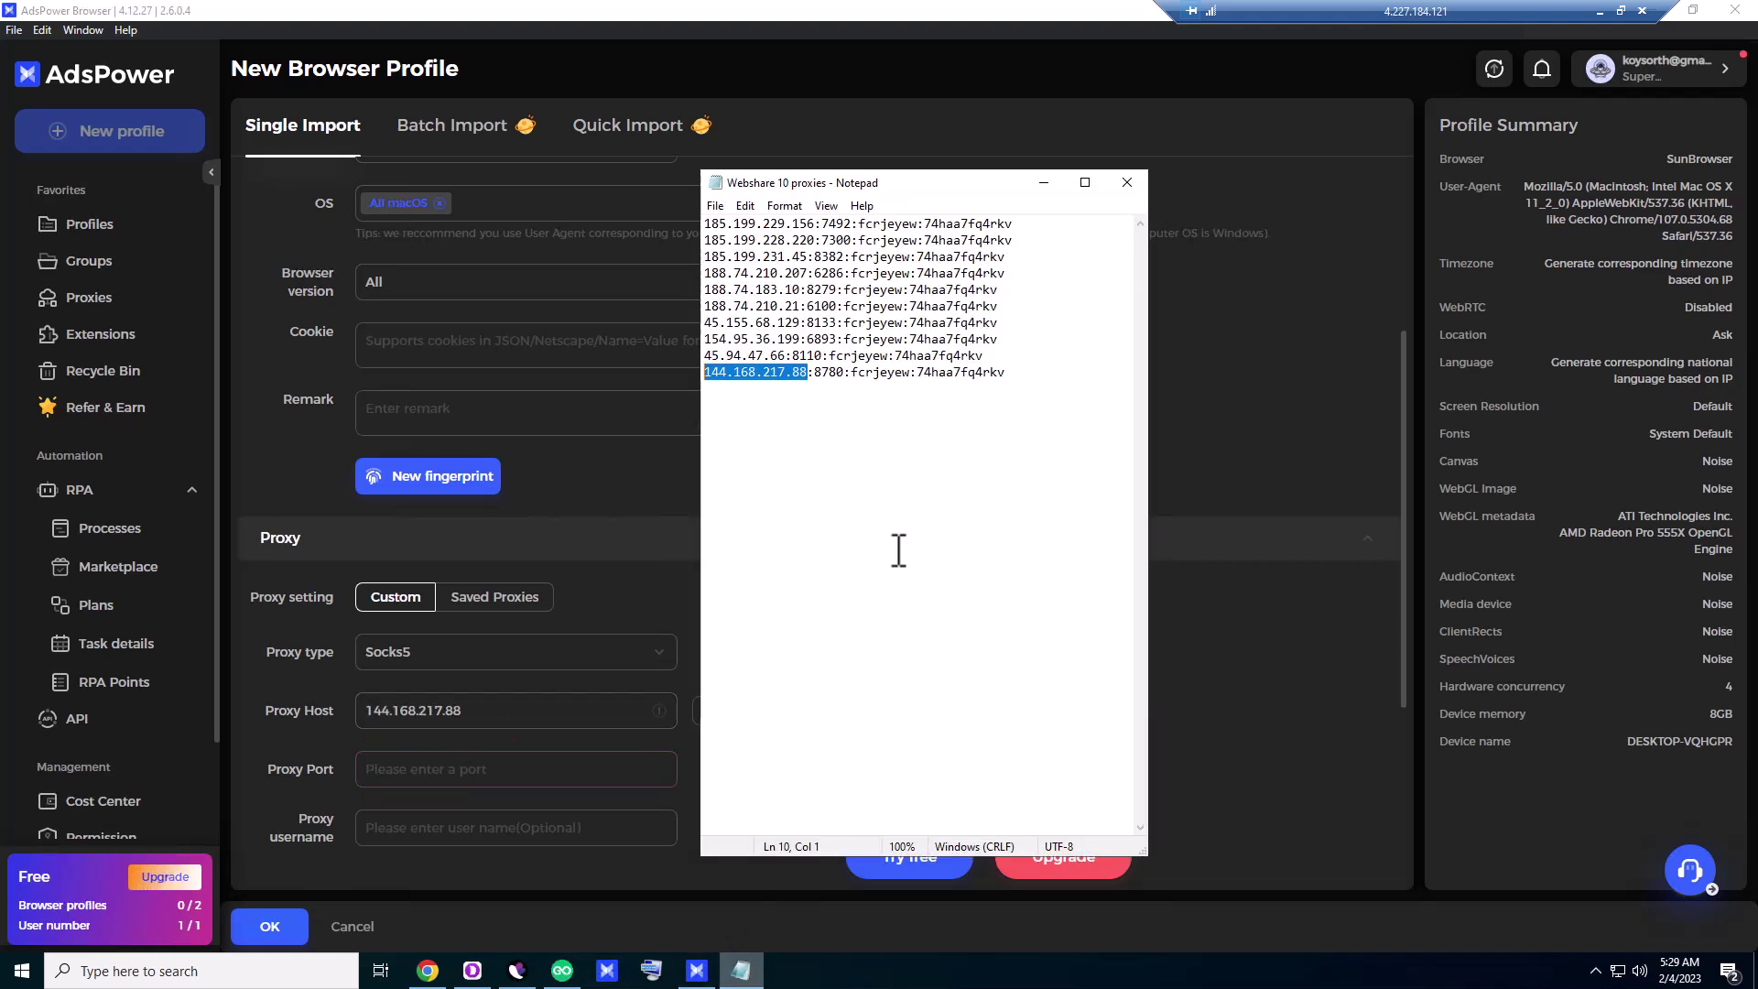
left_click(819, 374)
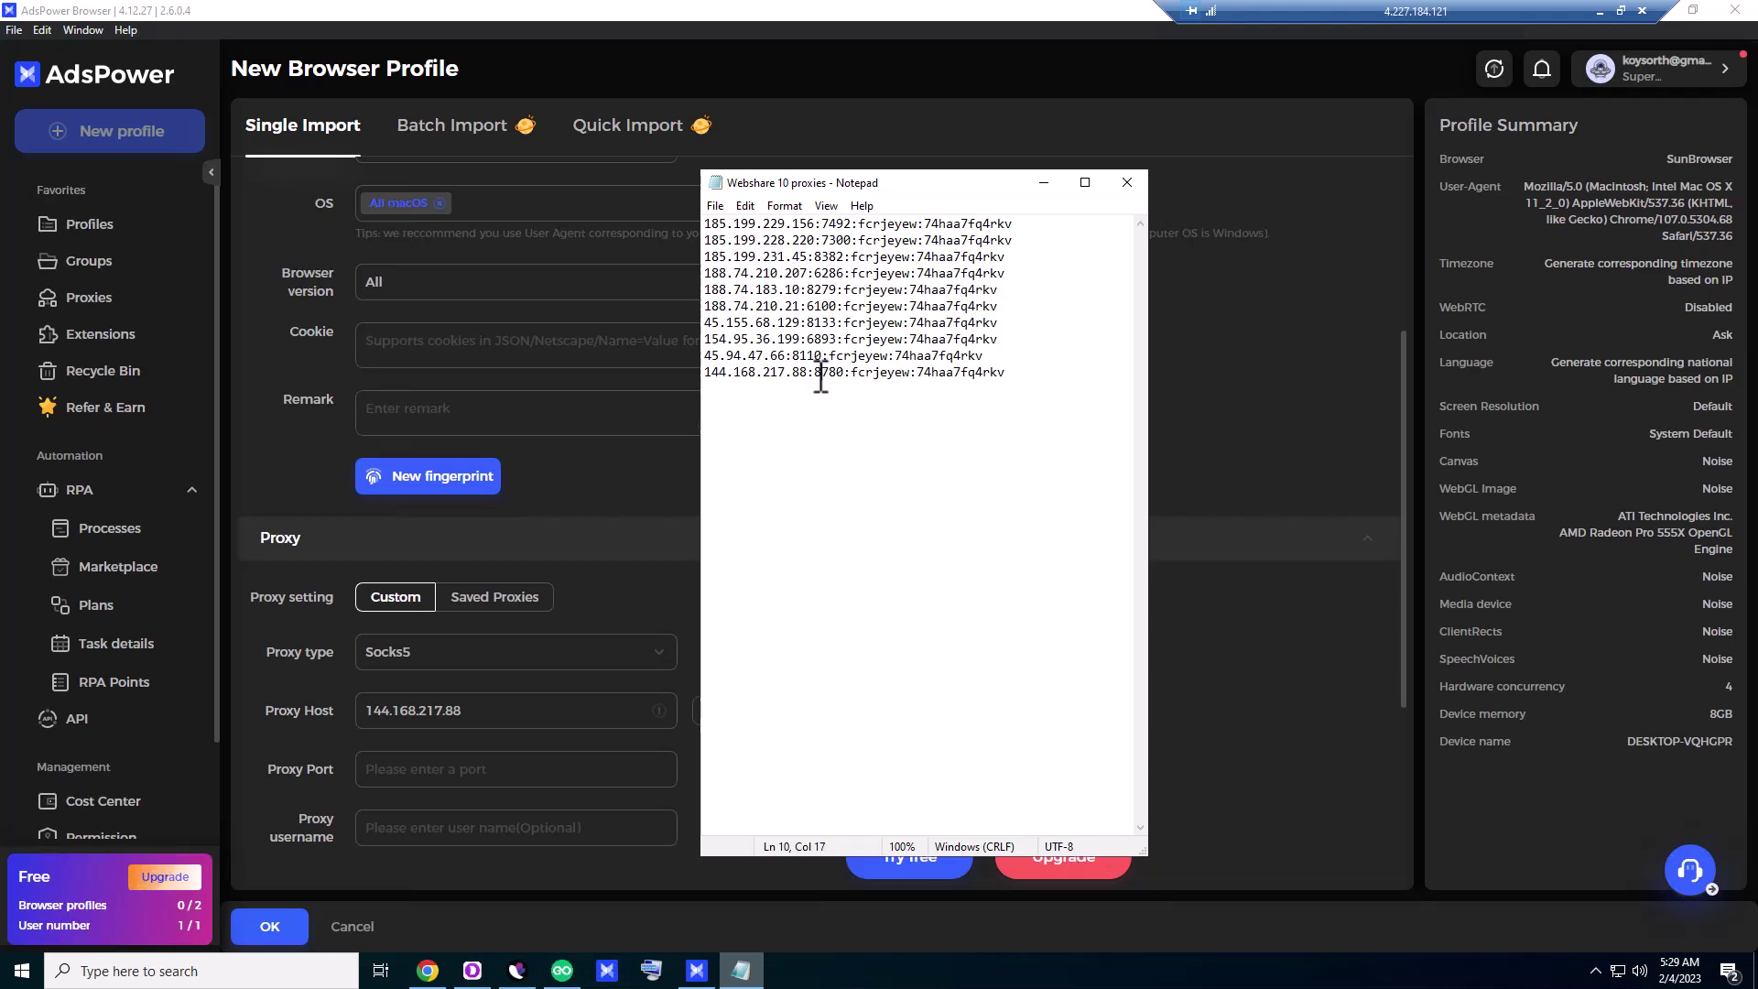
left_click_drag(815, 374, 843, 373)
right_click(840, 374)
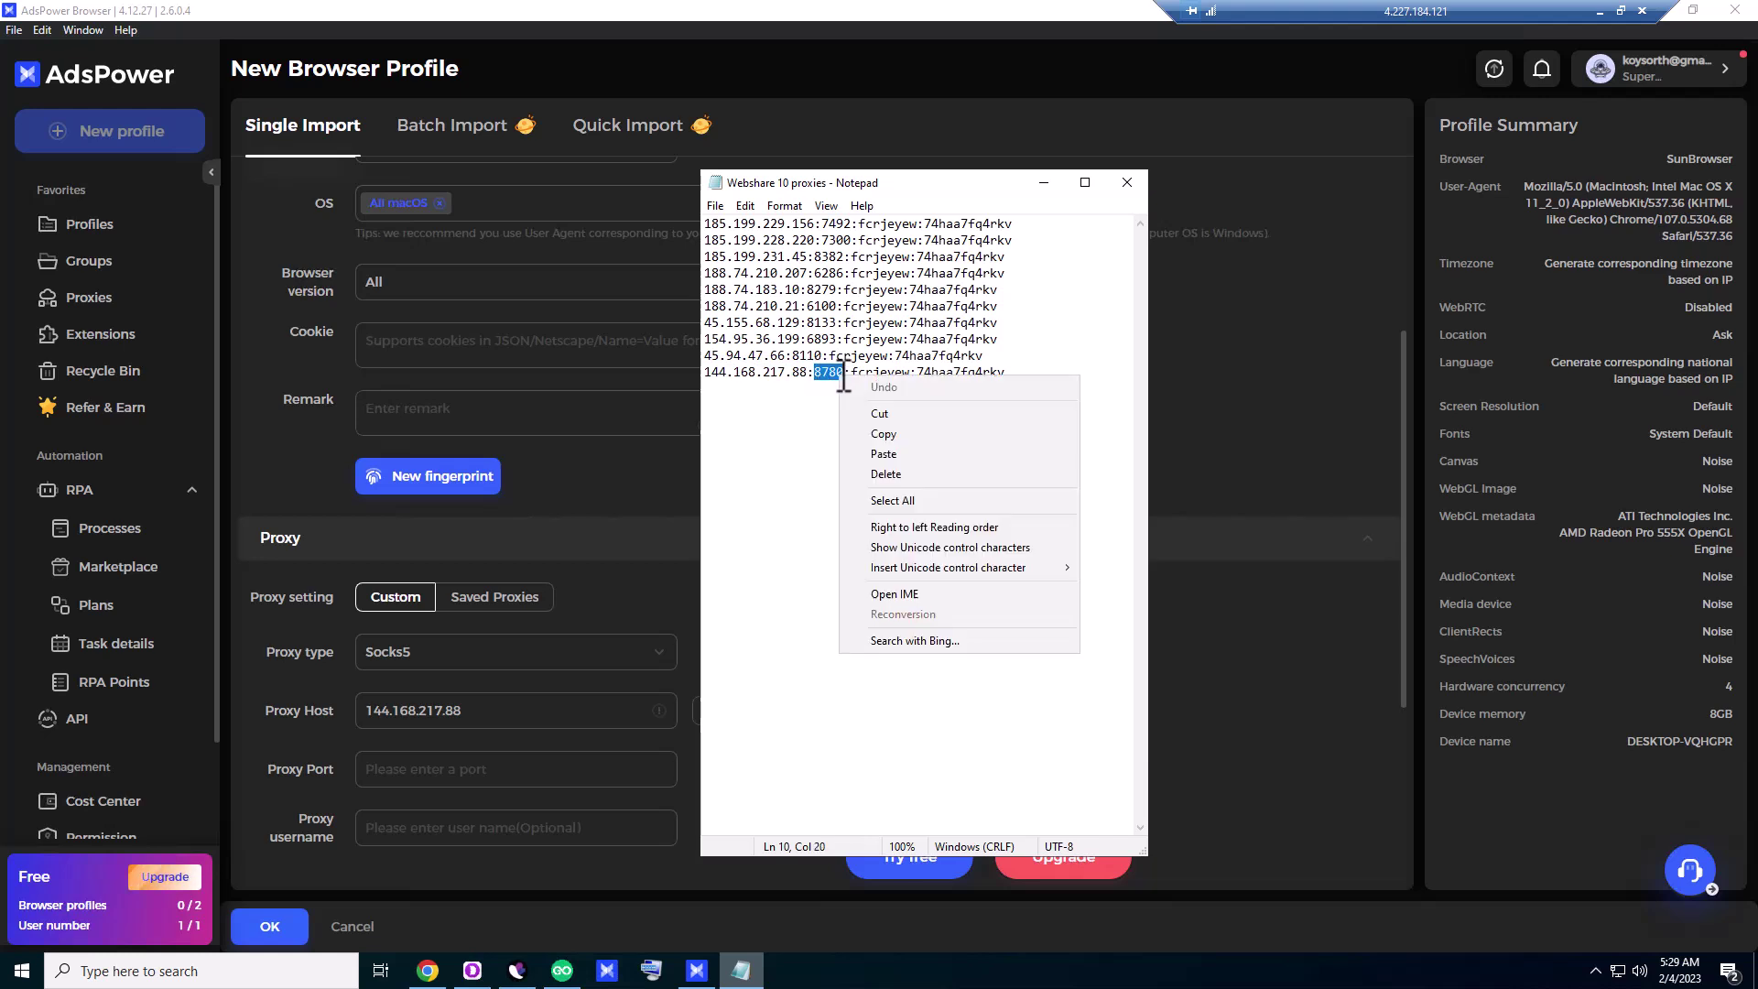
left_click(899, 432)
left_click(441, 770)
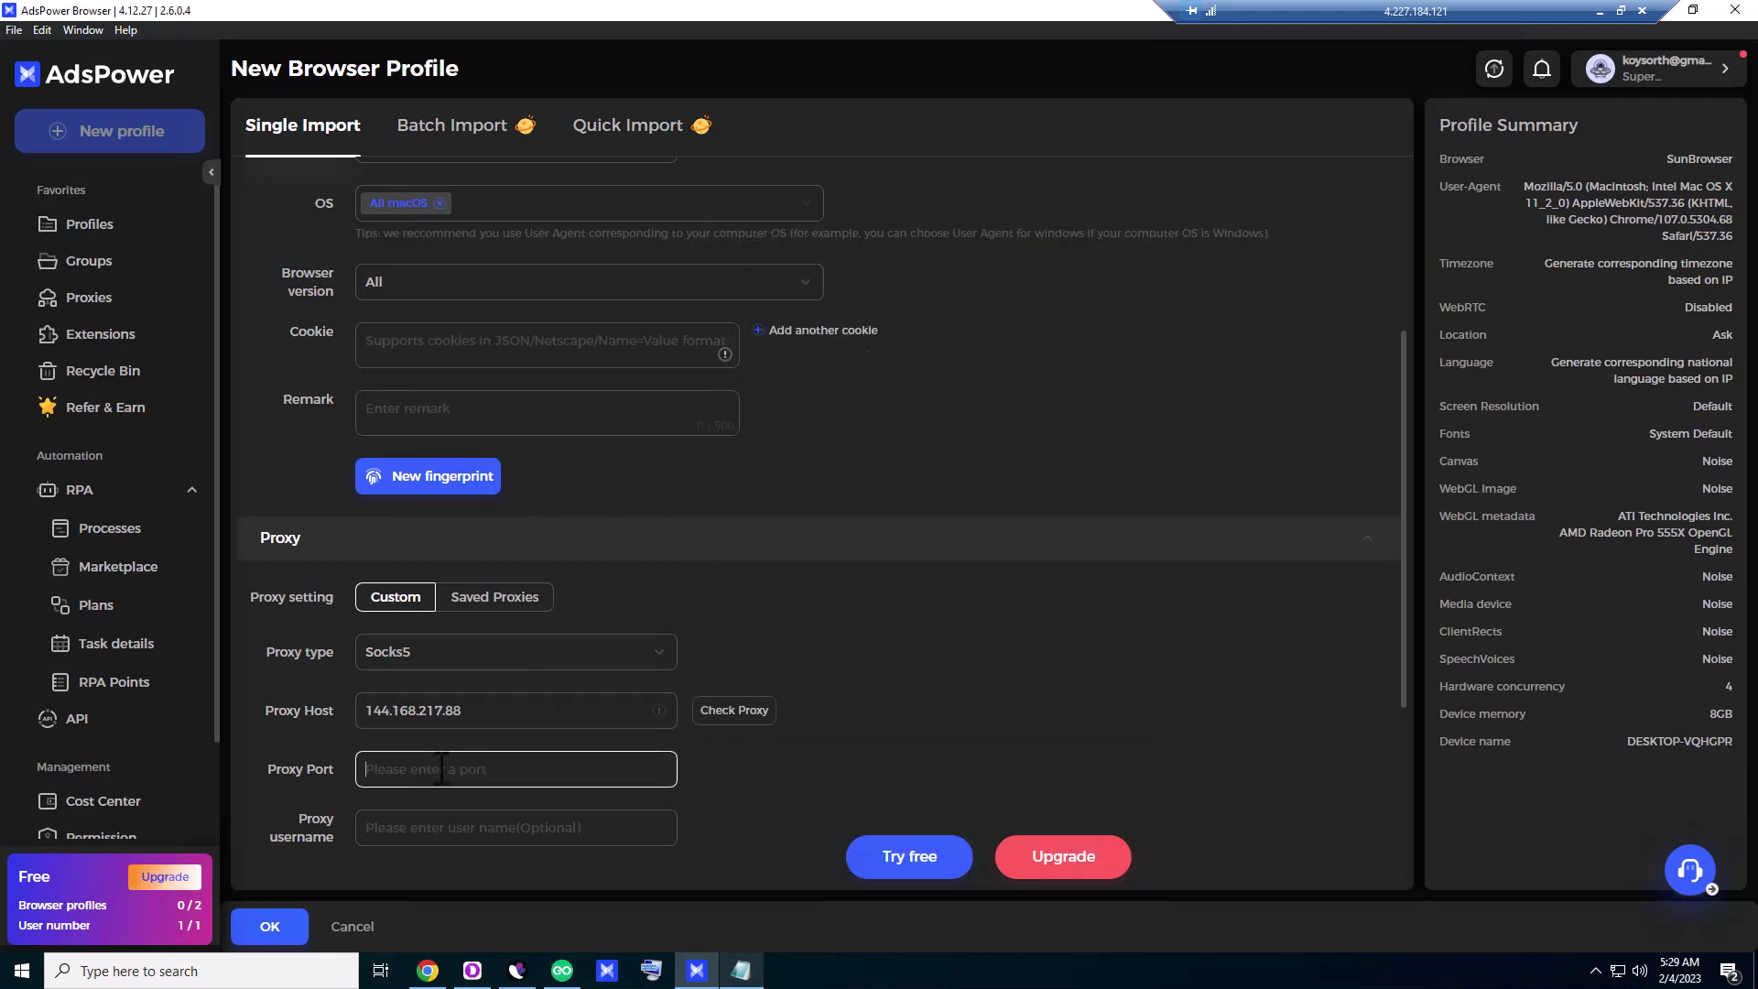
key("ctrl+v")
- Copy the last proxy's username from Notepad into the proxy username field
left_click(742, 972)
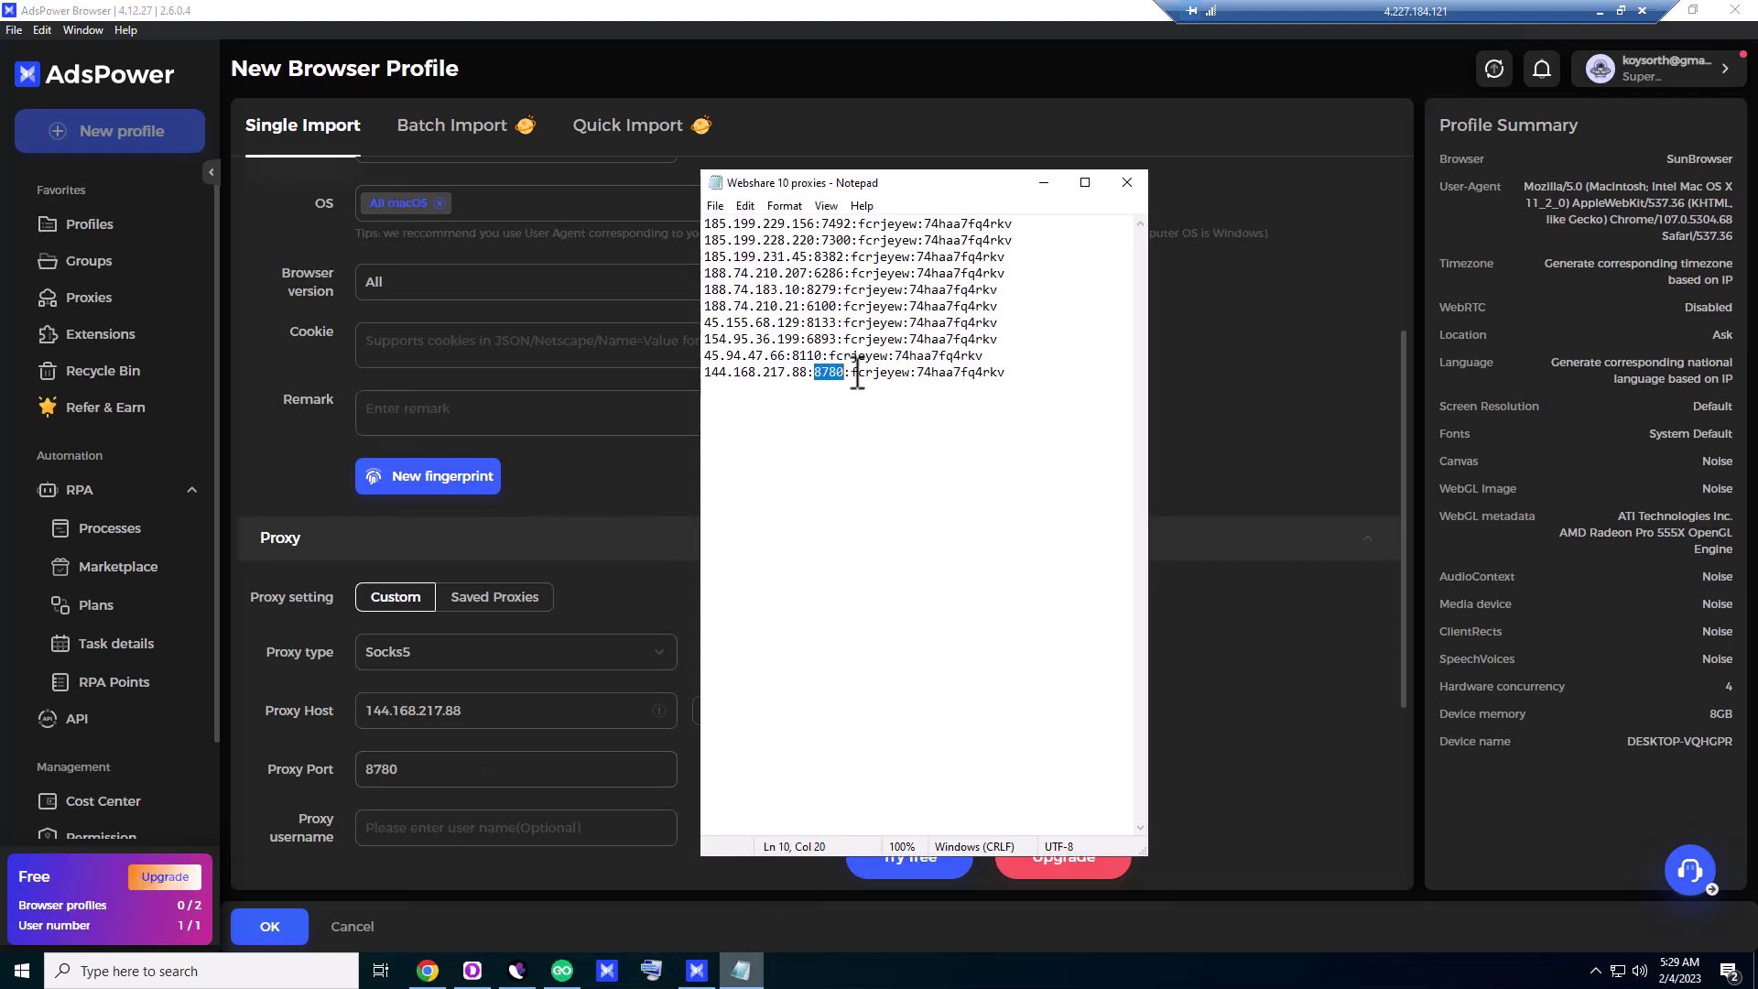
left_click_drag(857, 374, 908, 375)
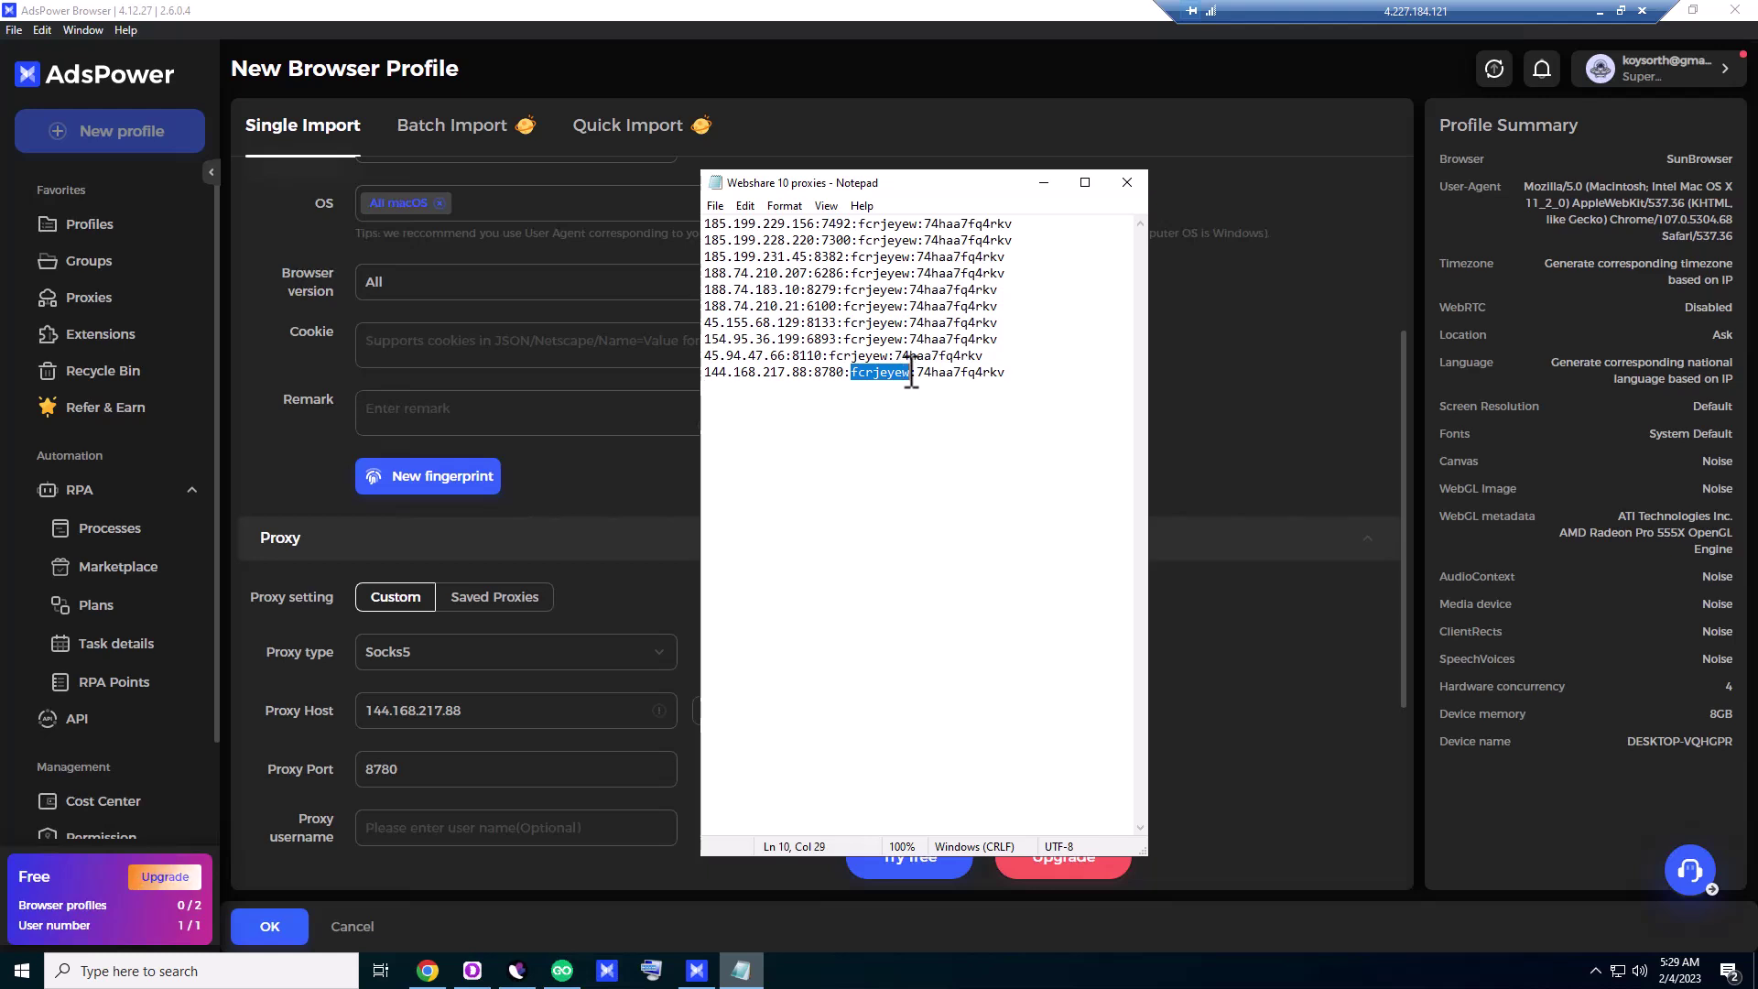
right_click(909, 376)
left_click(971, 426)
left_click(477, 828)
key("ctrl+v")
- Paste the last proxy's password into the proxy Password field
left_click(742, 970)
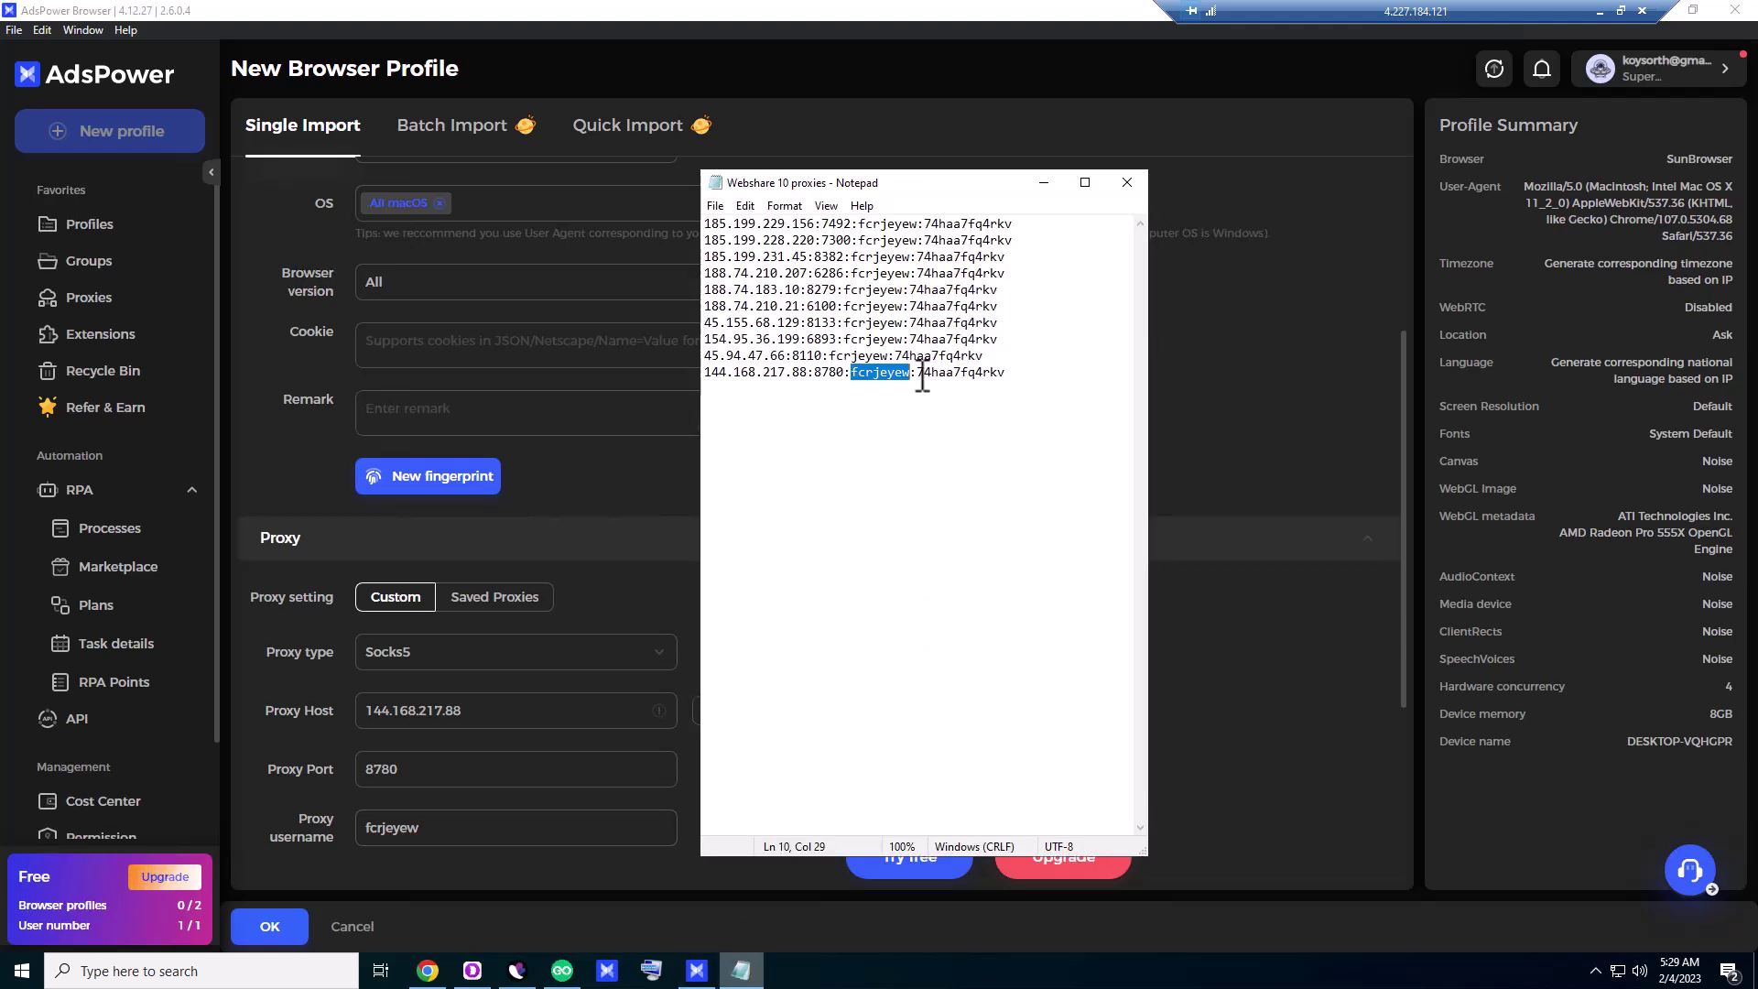
left_click_drag(918, 376, 1013, 377)
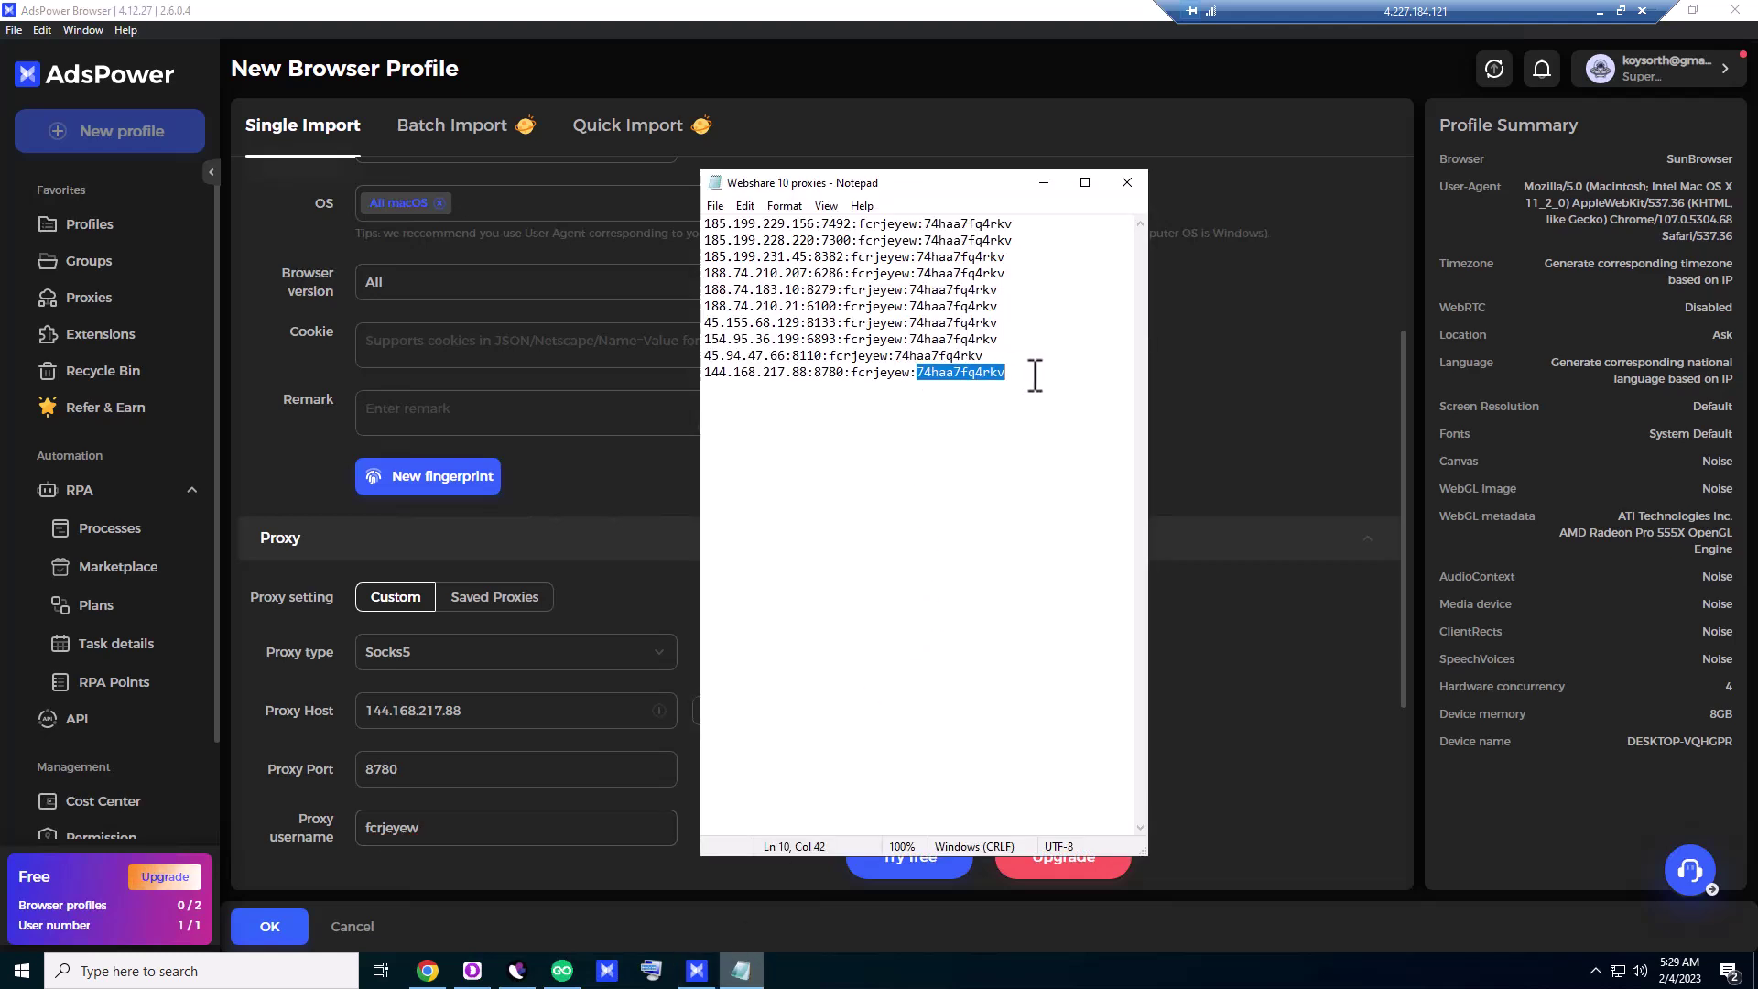
left_click(339, 806)
scroll(353, 815, "down", 3)
left_click(446, 615)
key("ctrl+v")
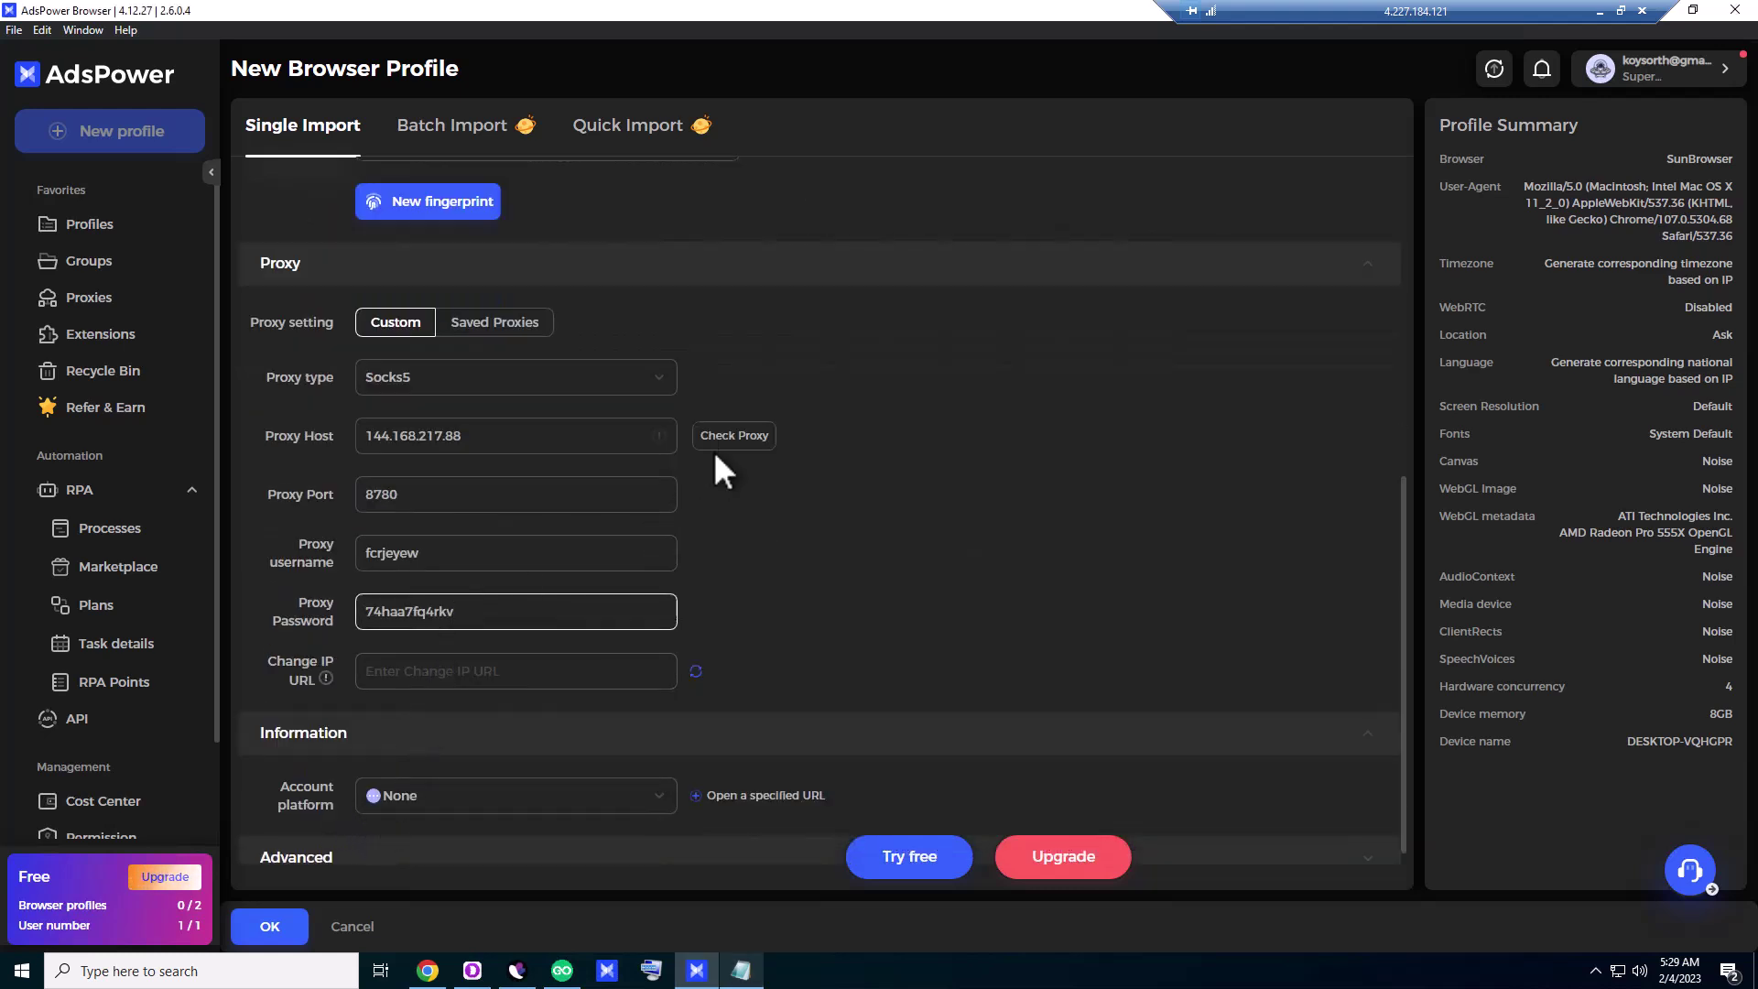
- Run Check Proxy and confirm it passes with IP 144.168.217.88 in Piscataway, NJ, US
left_click(723, 438)
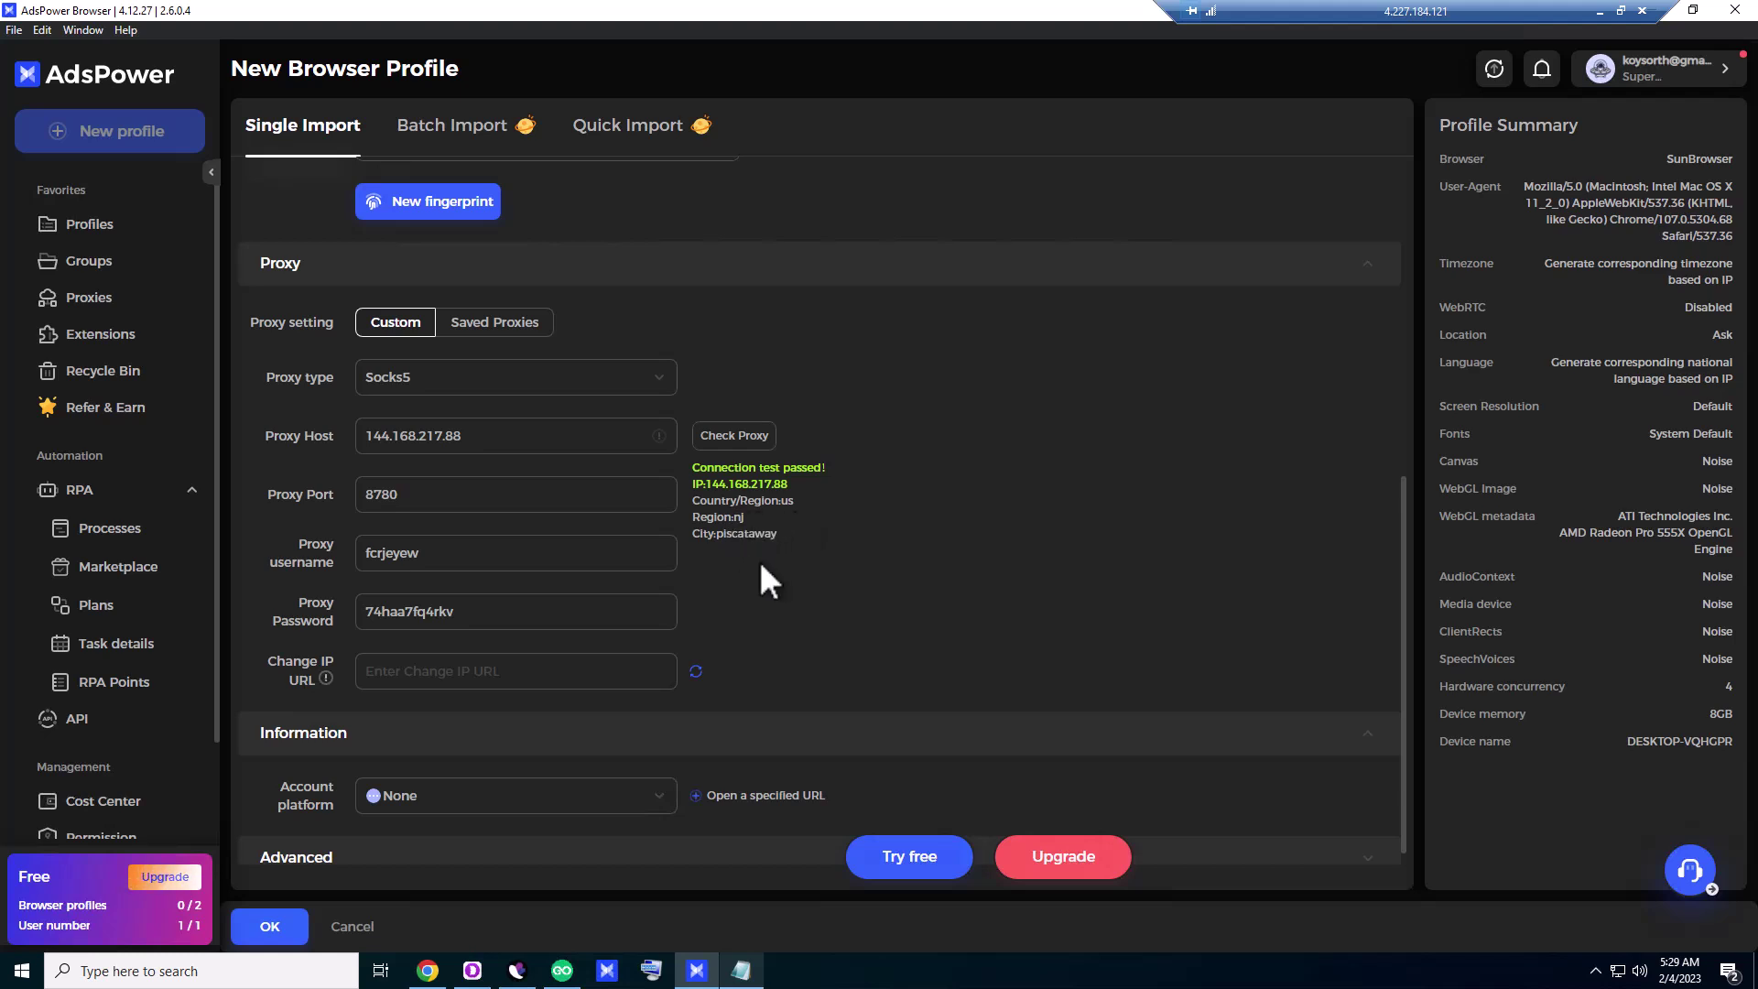
scroll(761, 565, "down", 1)
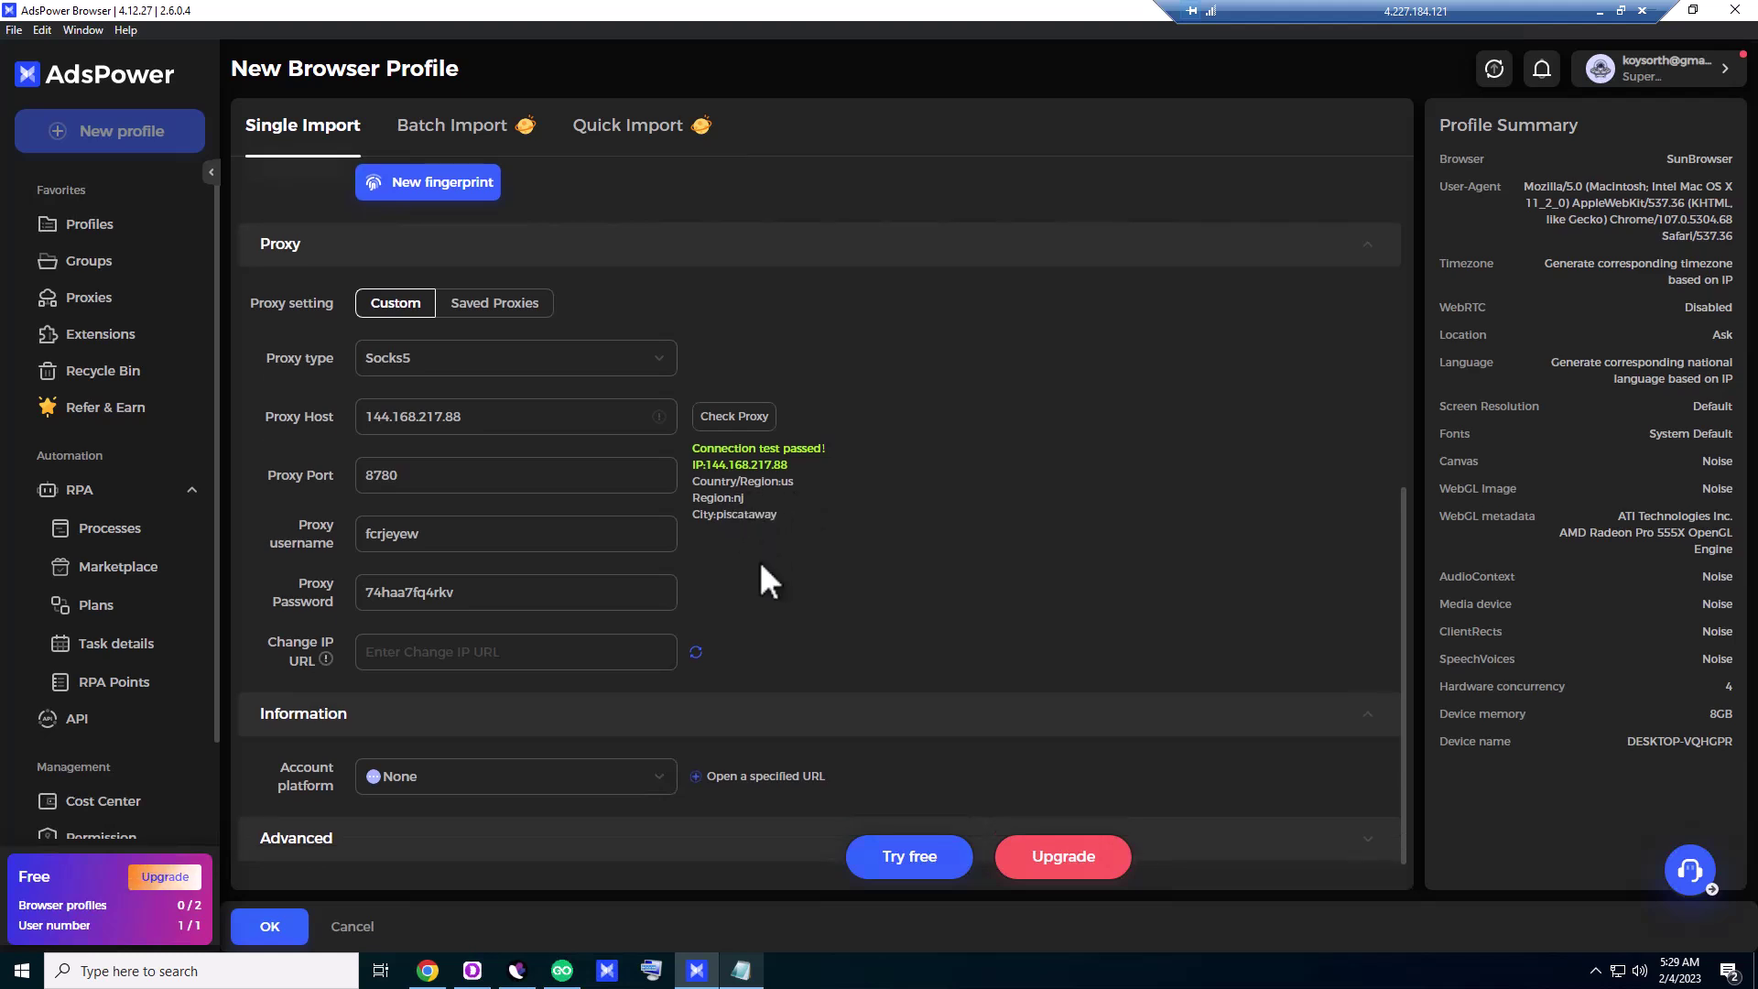
- In Advanced settings, set Location to Block and switch off IP-based Language
left_click(421, 854)
scroll(843, 632, "down", 3)
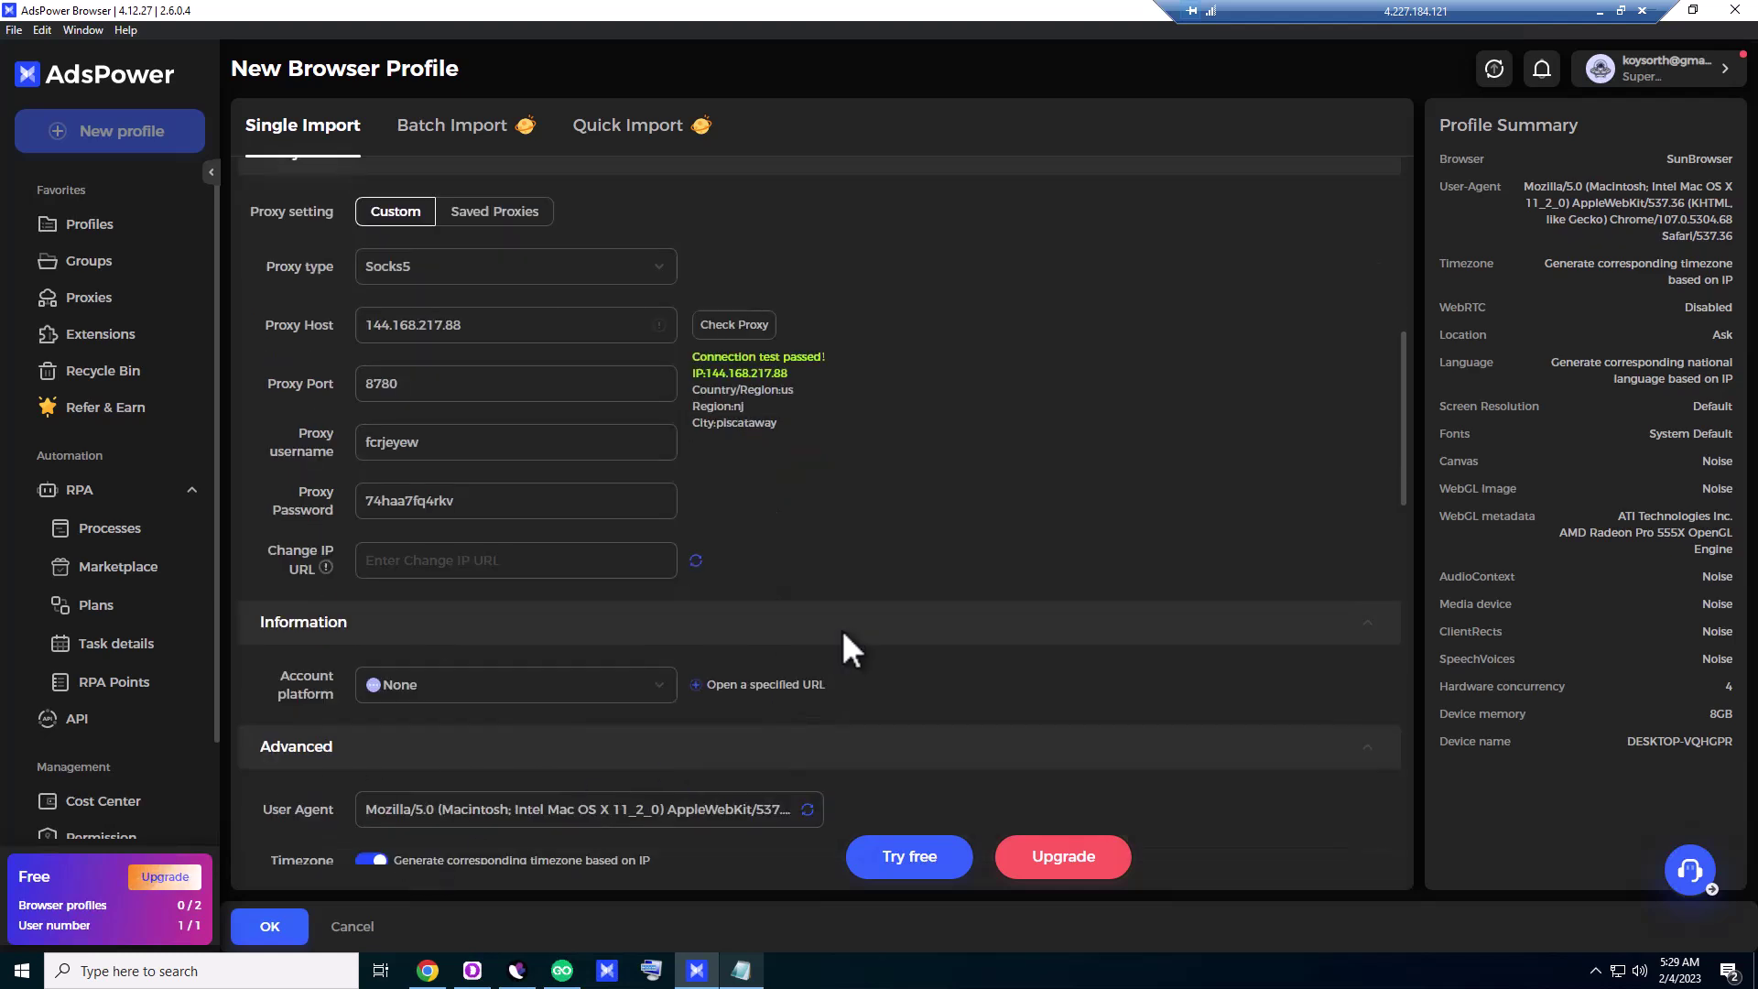
scroll(842, 630, "down", 2)
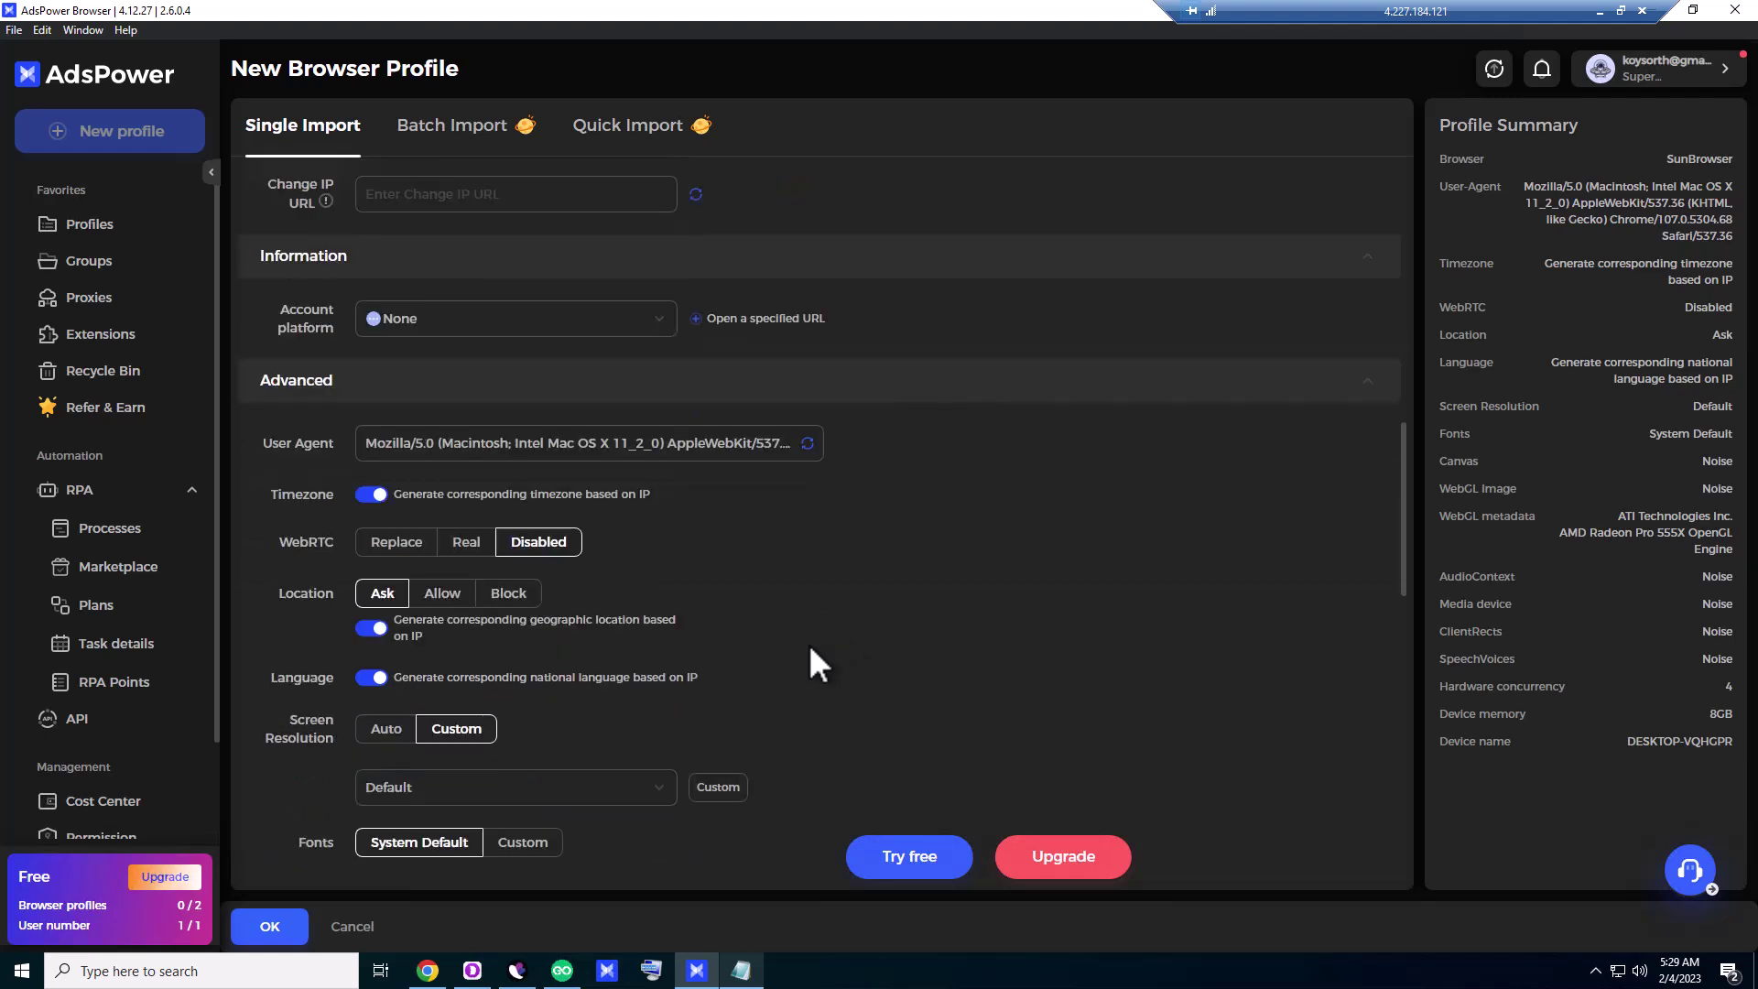
left_click(371, 628)
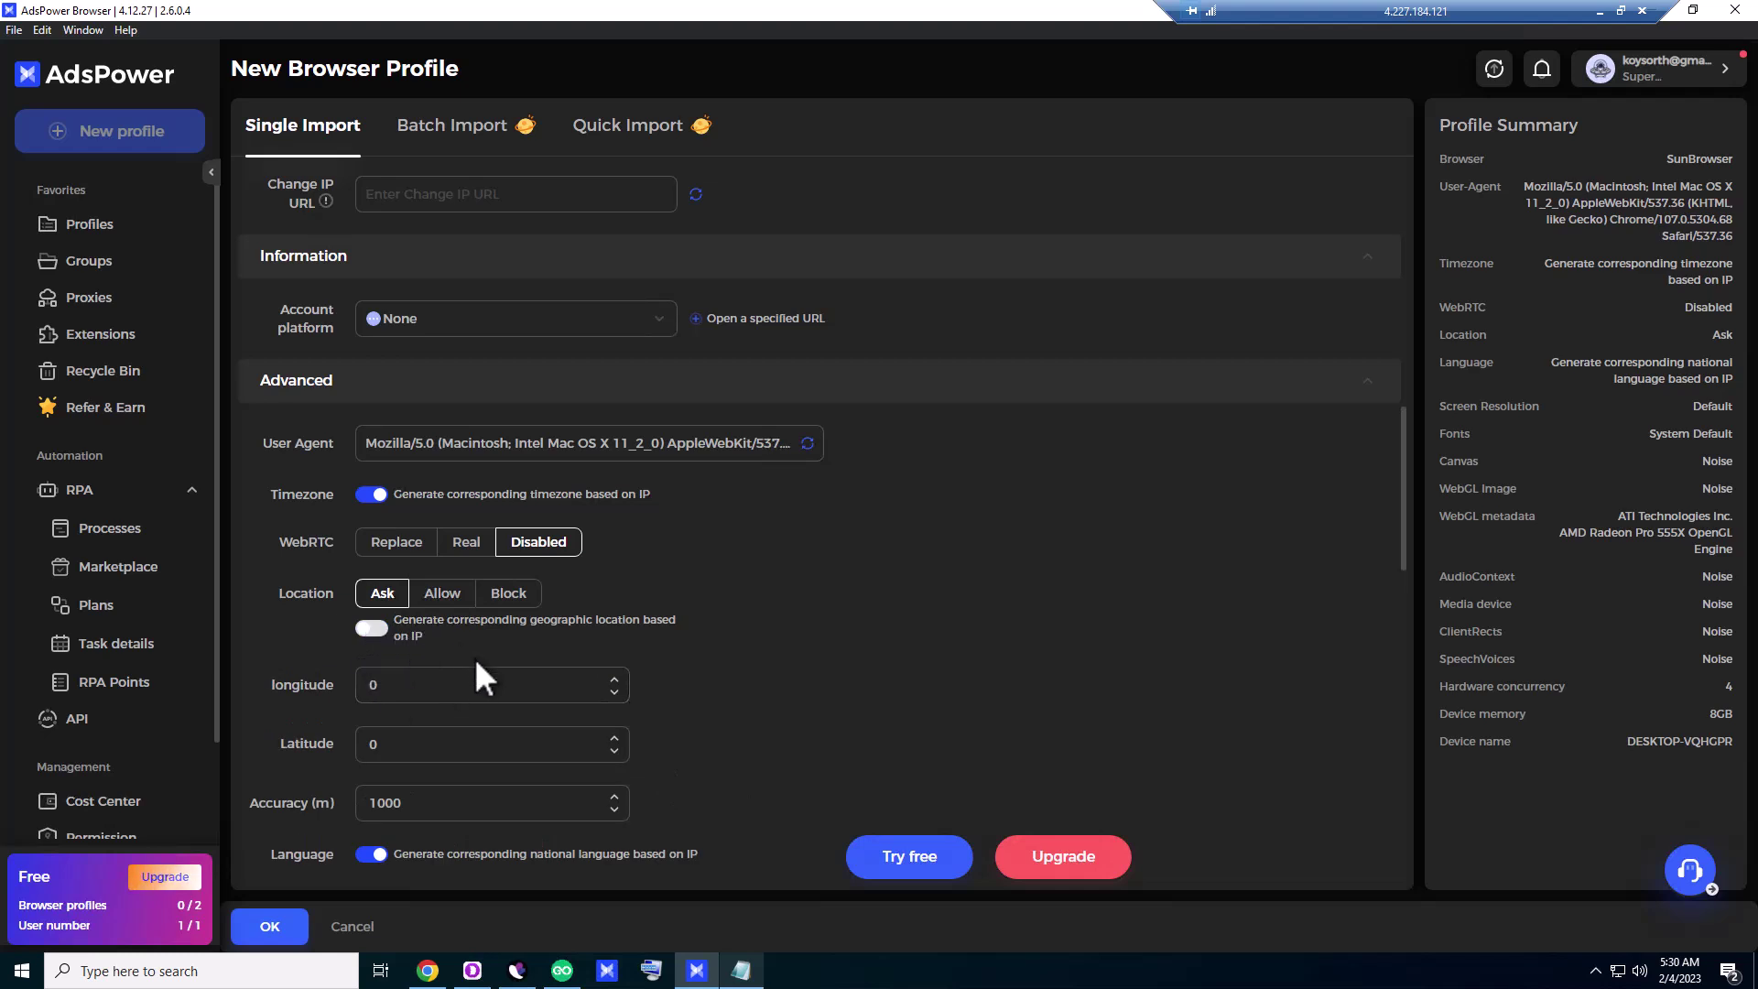
scroll(476, 660, "down", 1)
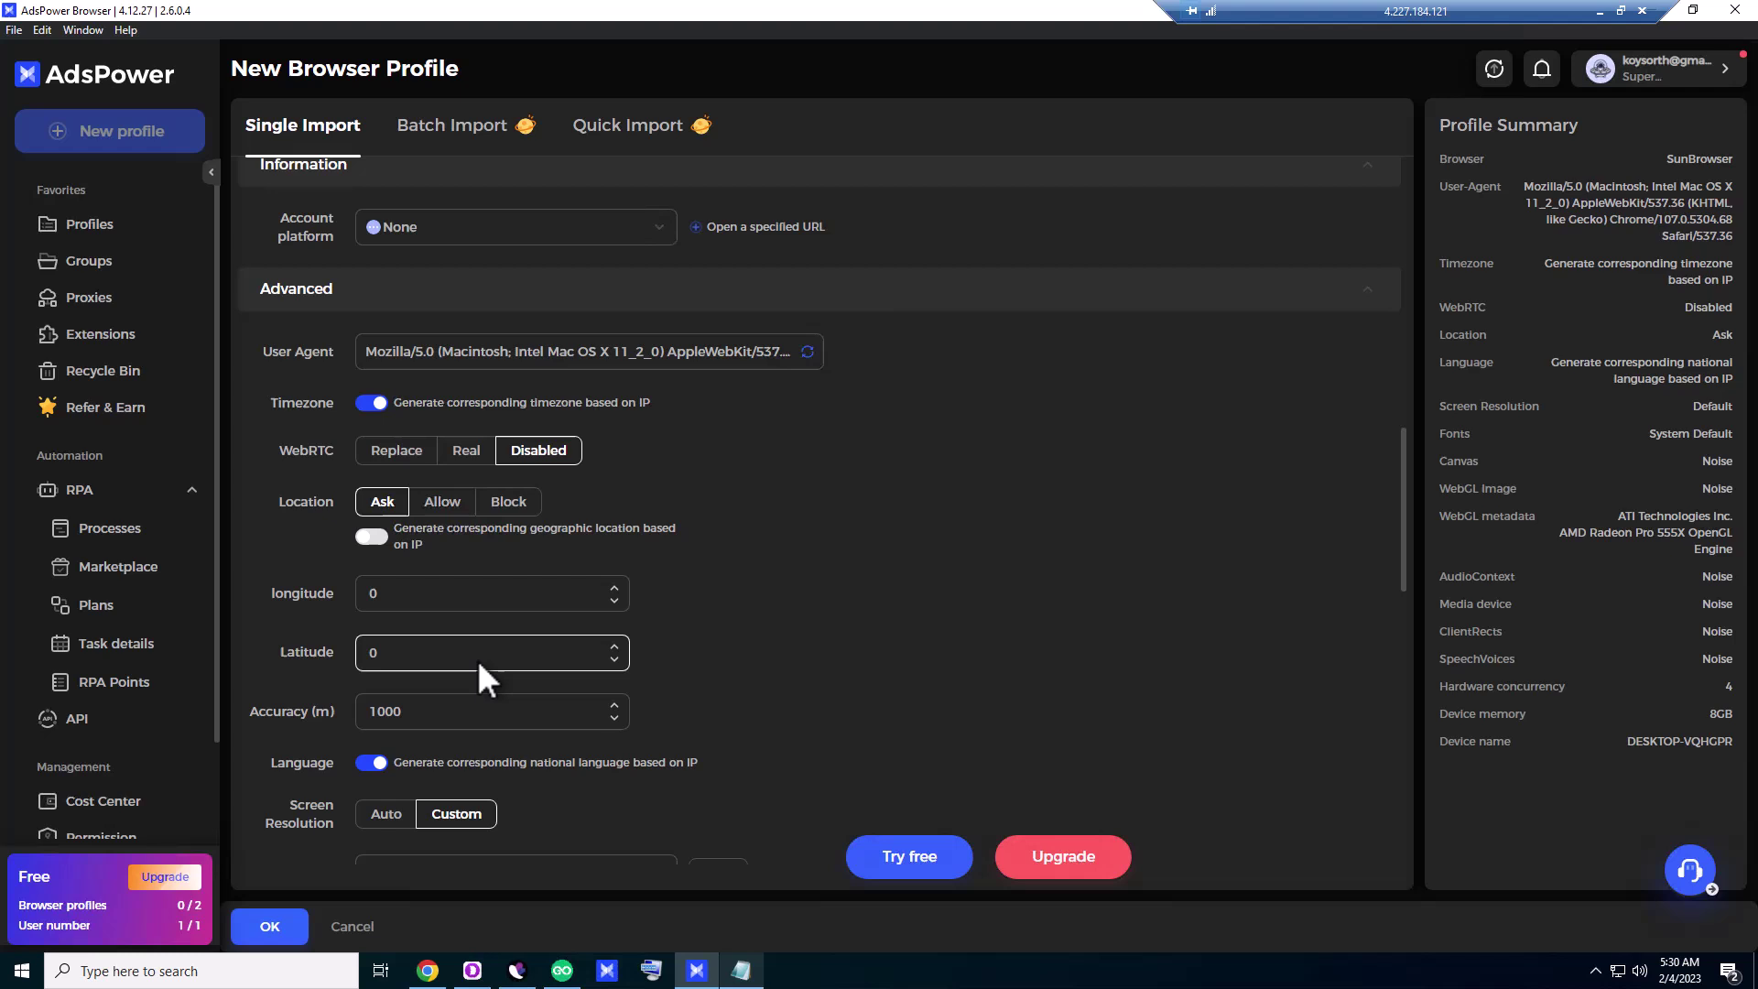
left_click(373, 537)
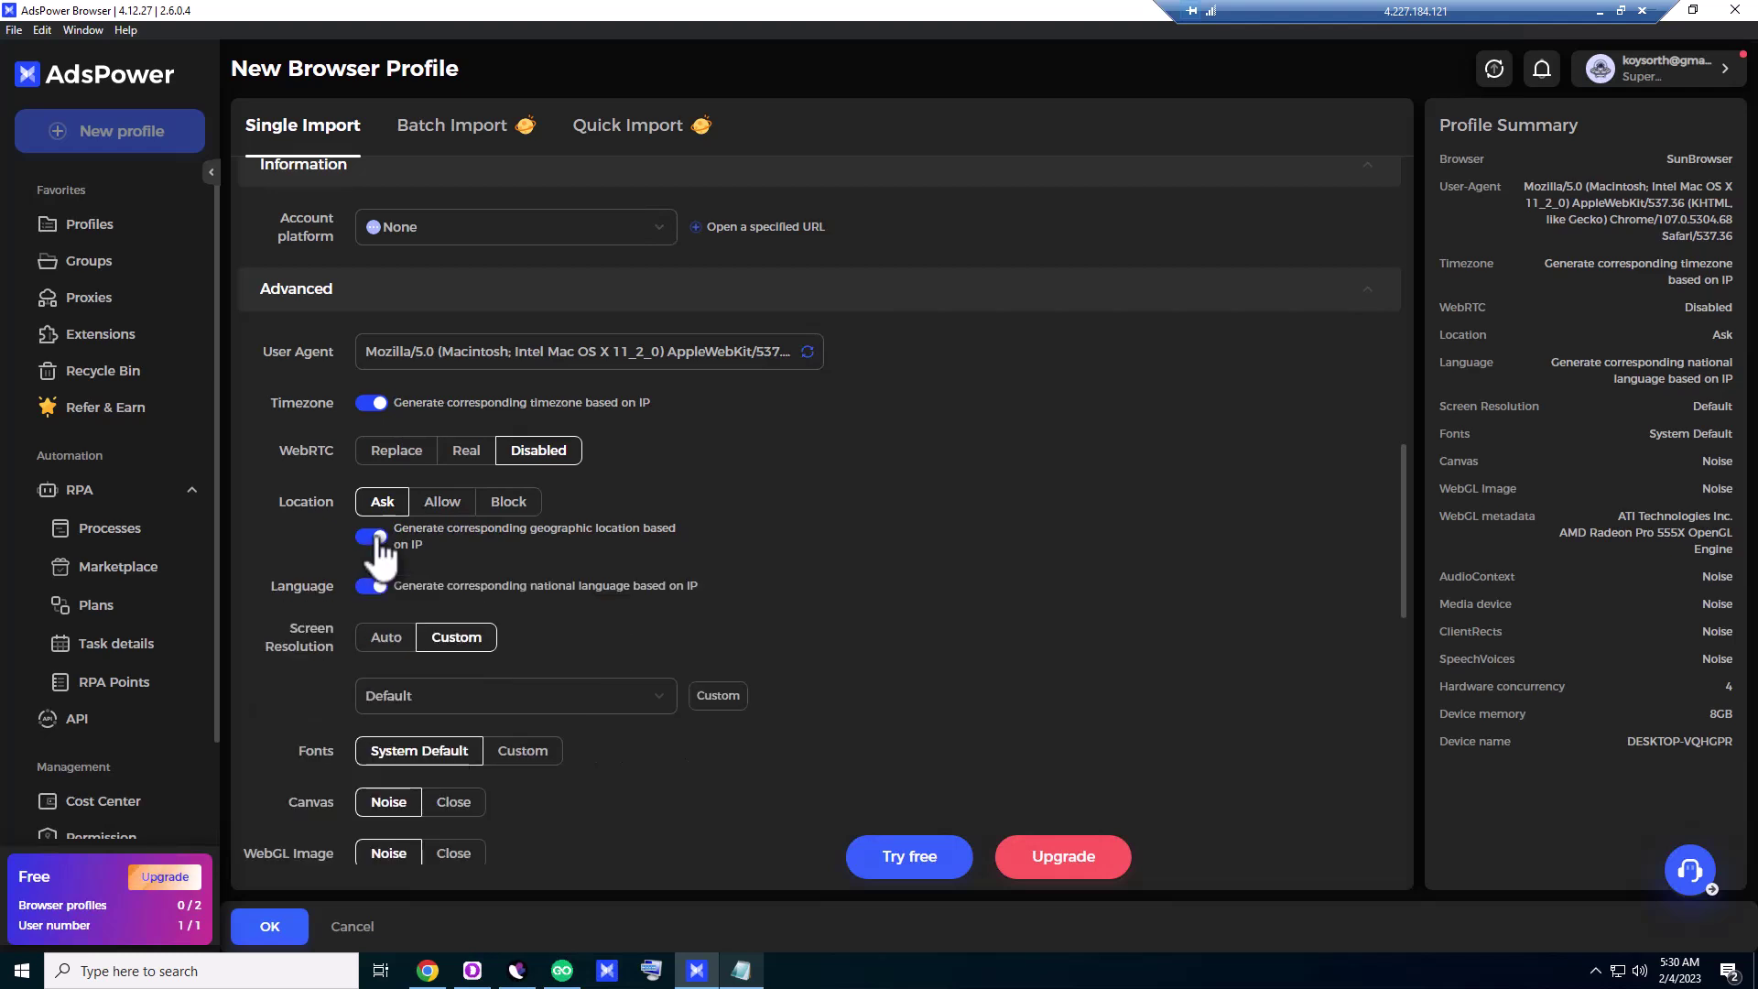
left_click(509, 507)
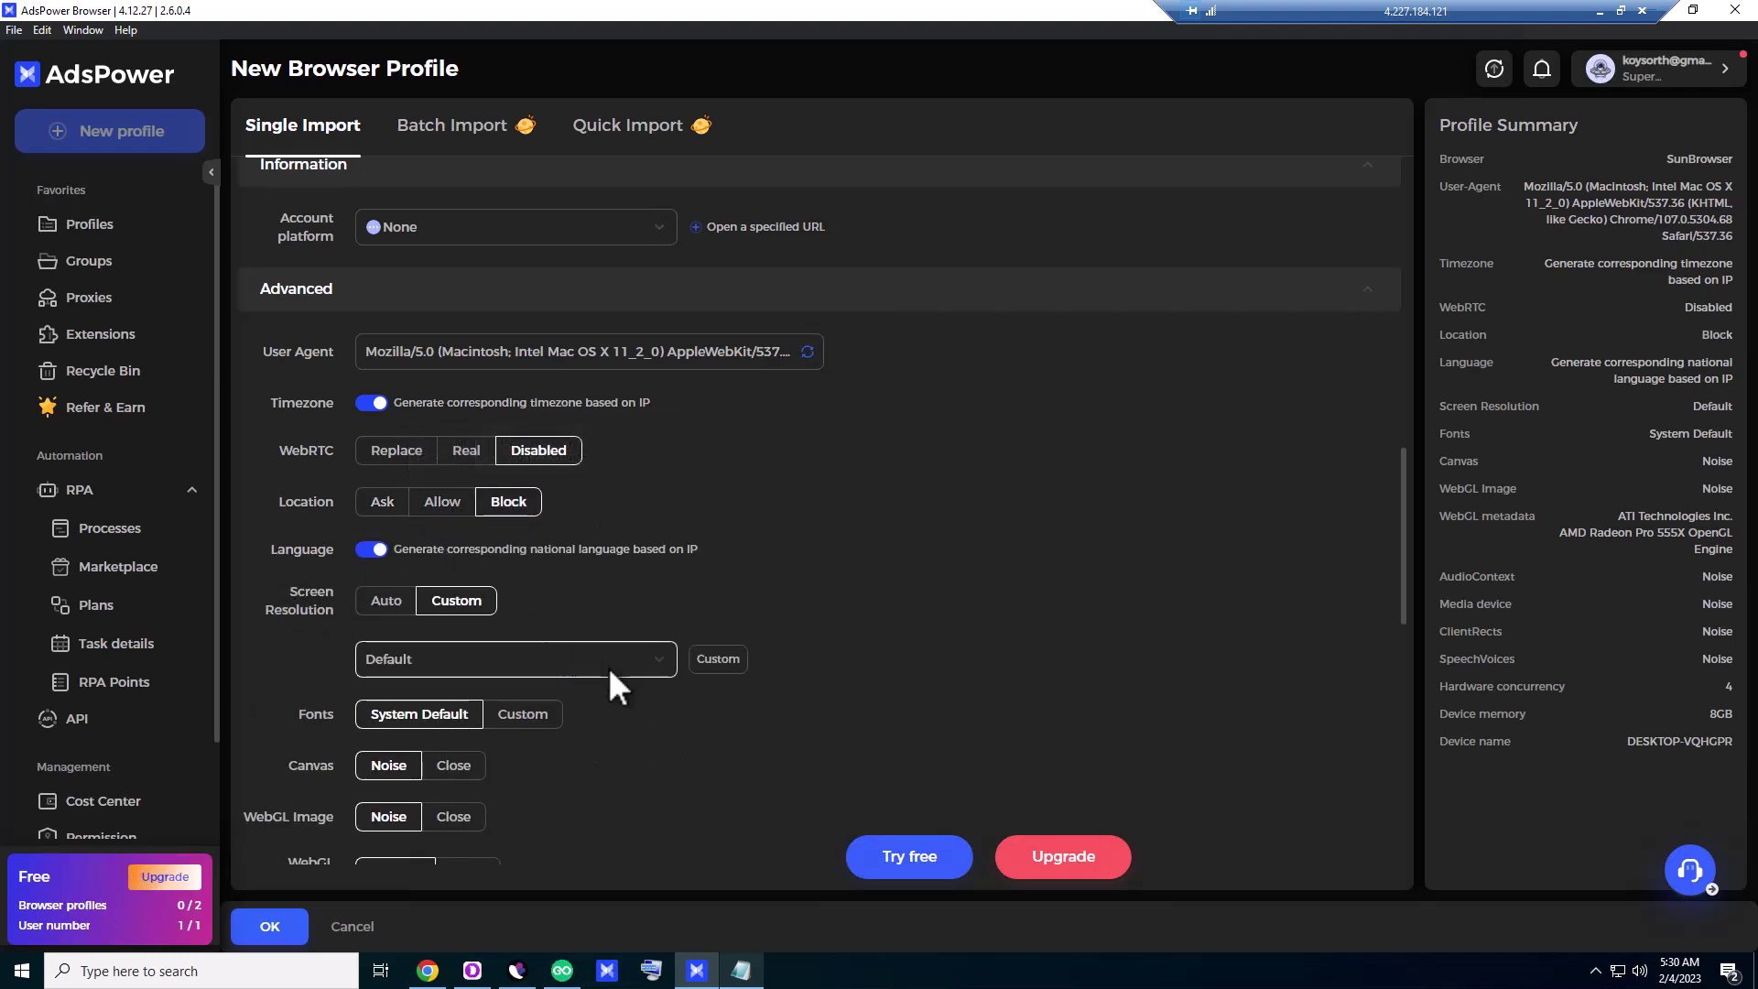
left_click(376, 551)
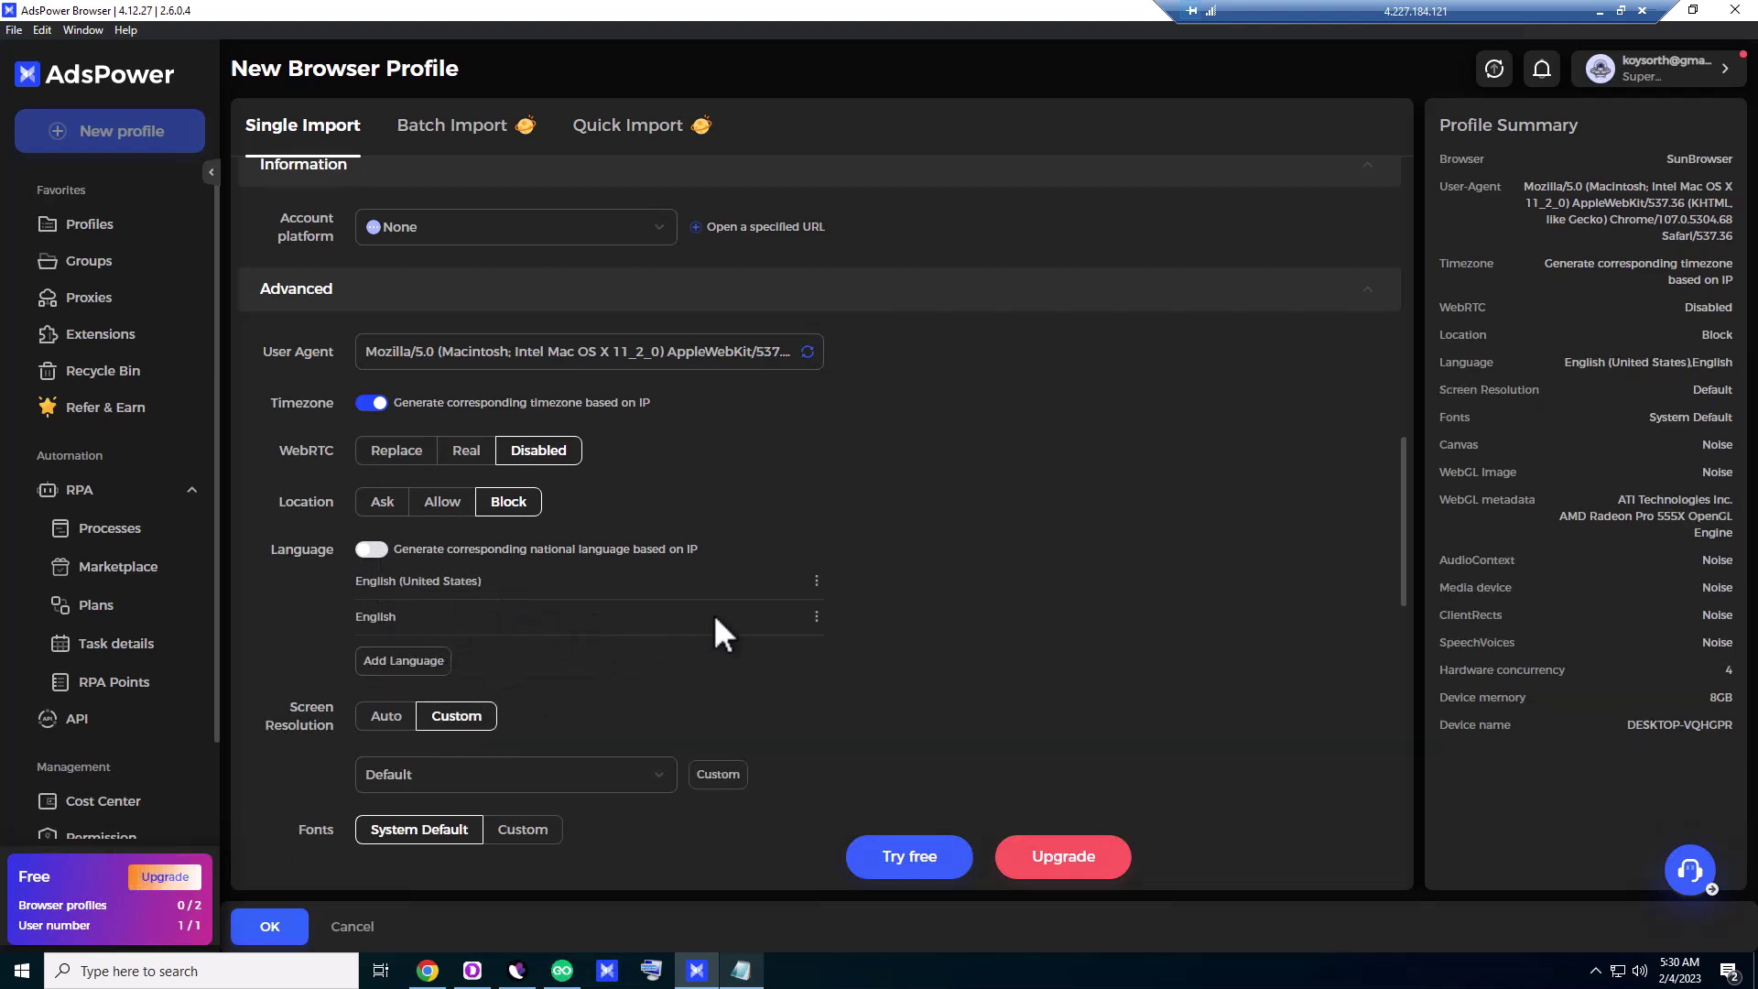
- Replace the generated device name with 'macos'
scroll(565, 642, "down", 1)
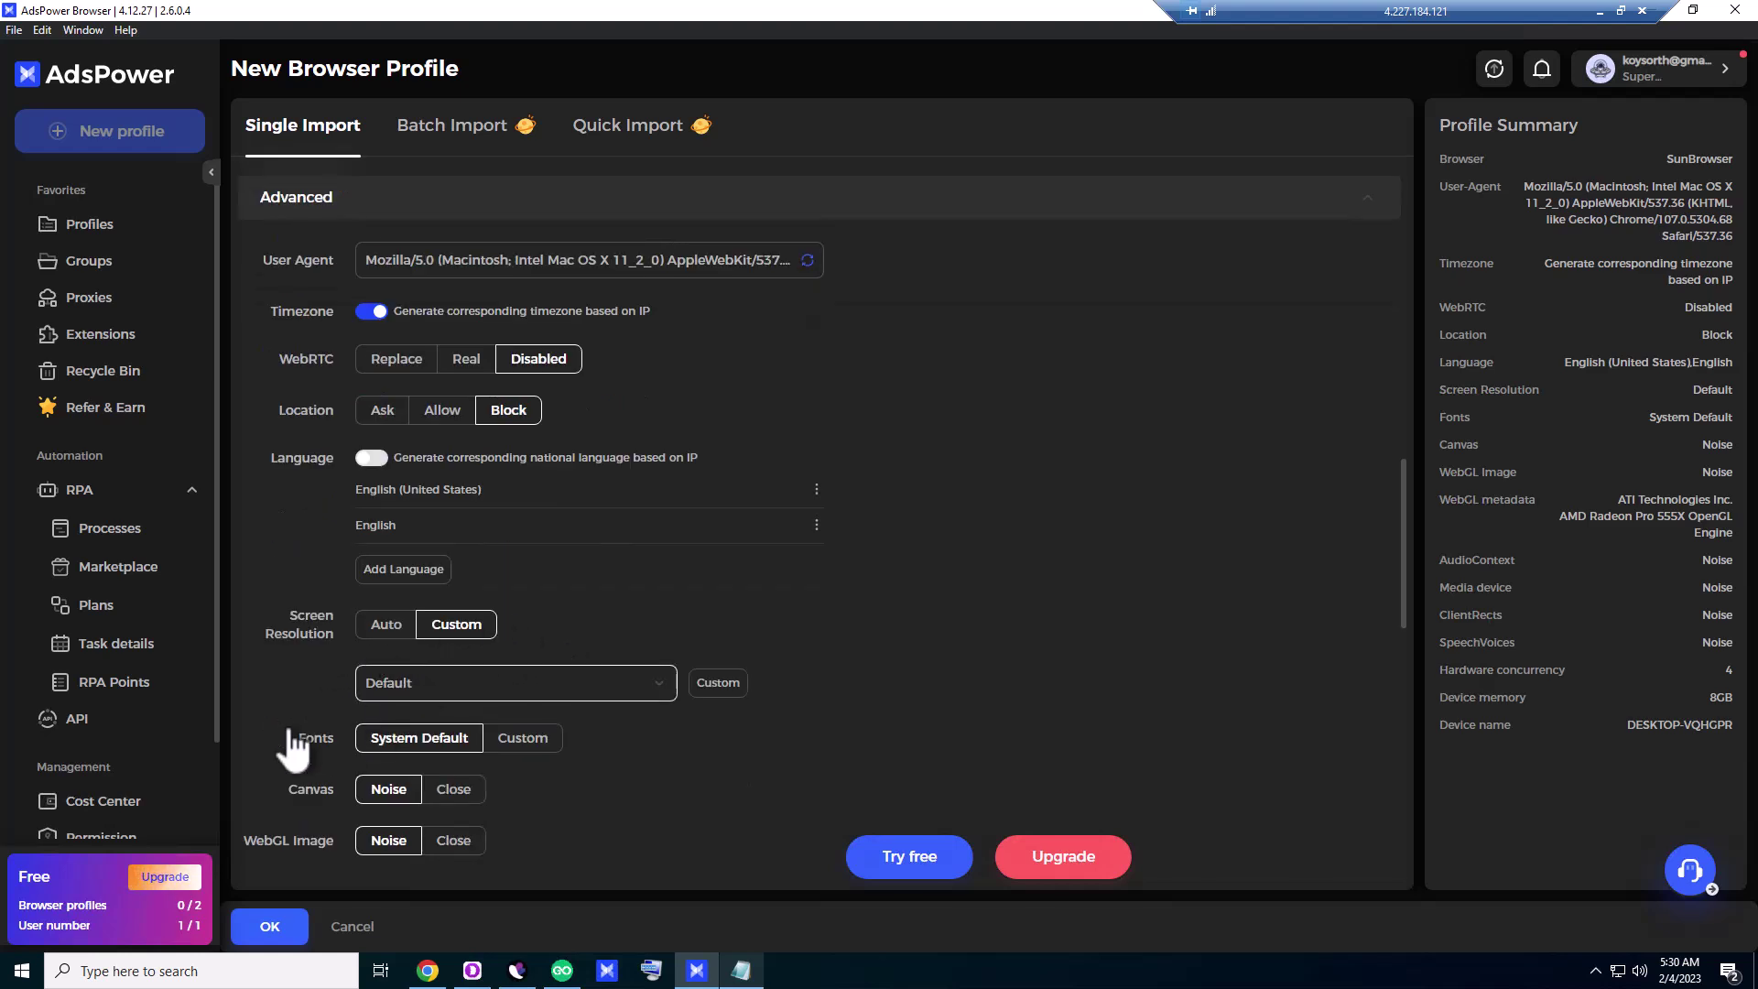
scroll(302, 787, "down", 1)
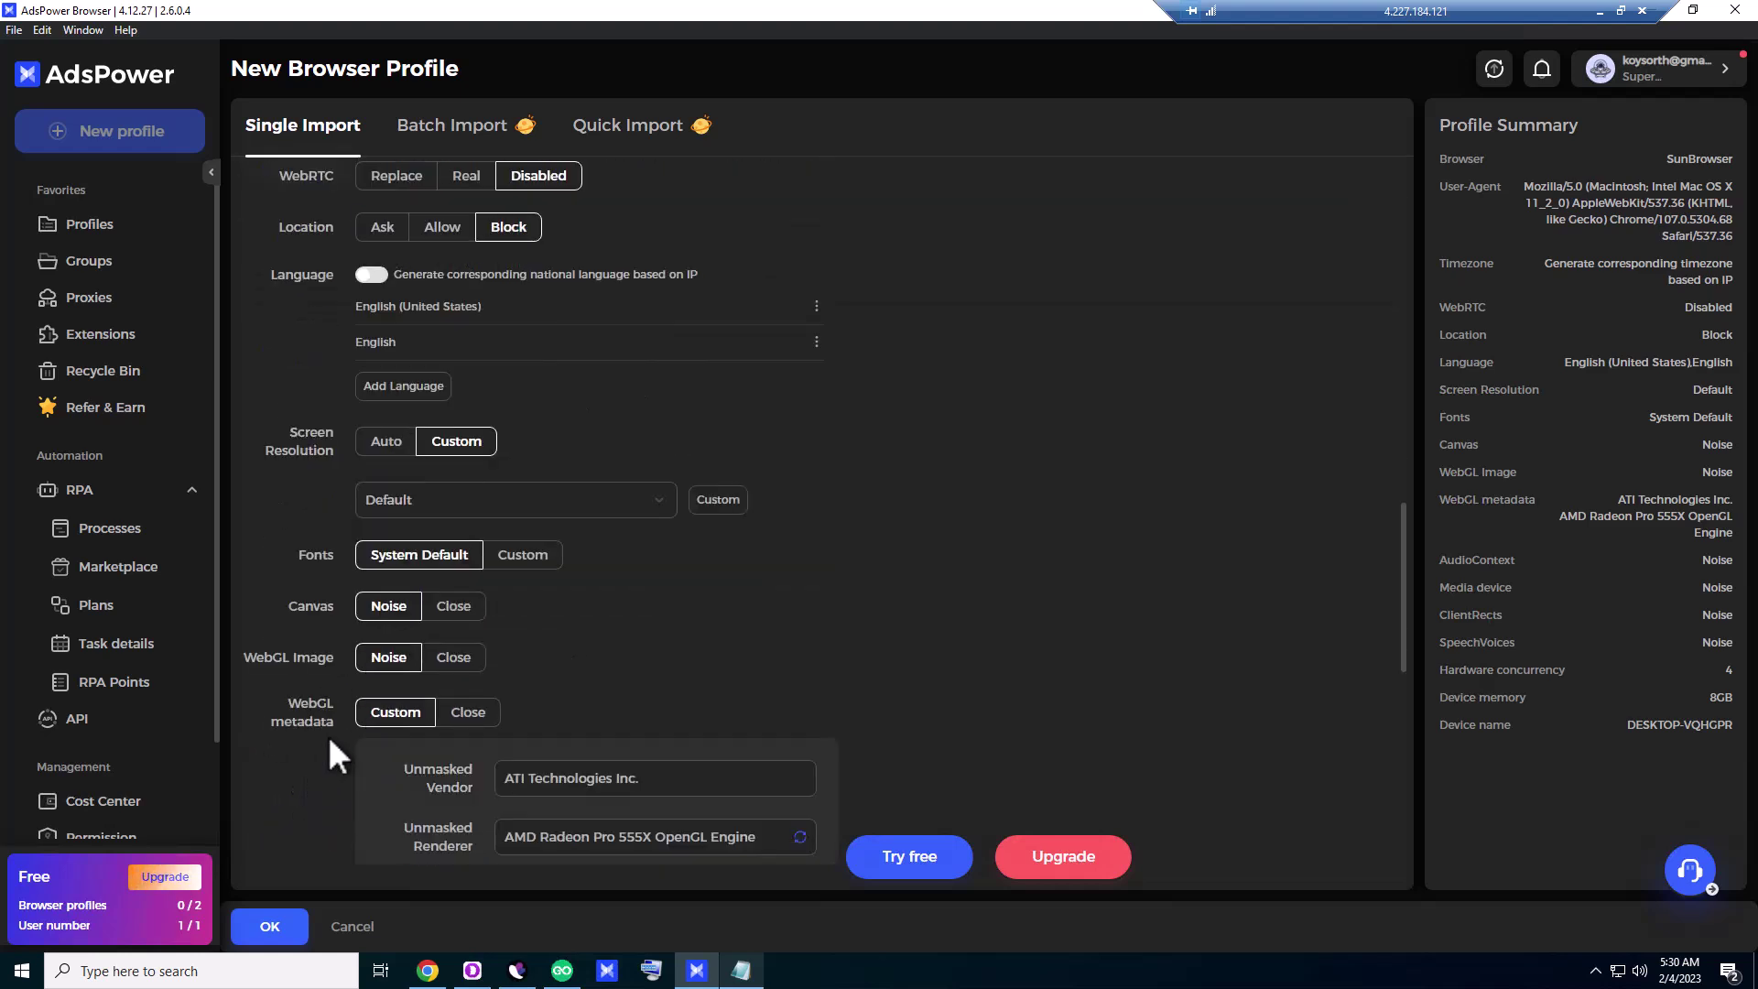
scroll(359, 646, "down", 1)
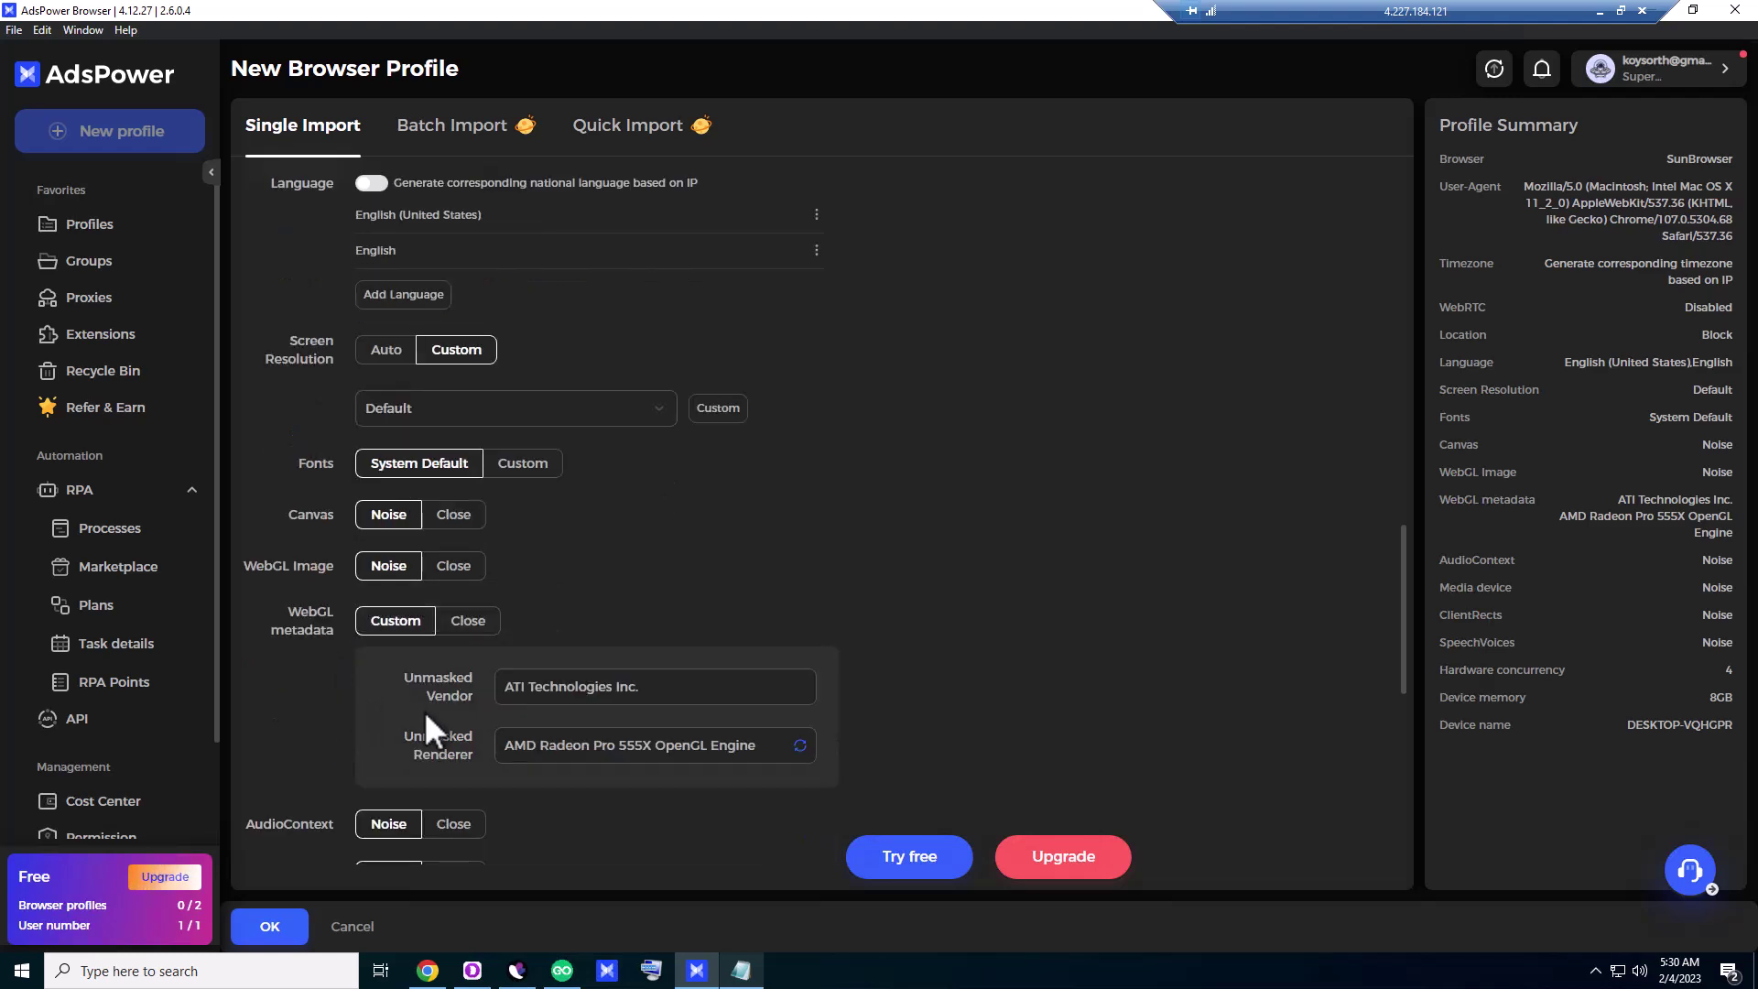
scroll(364, 749, "down", 2)
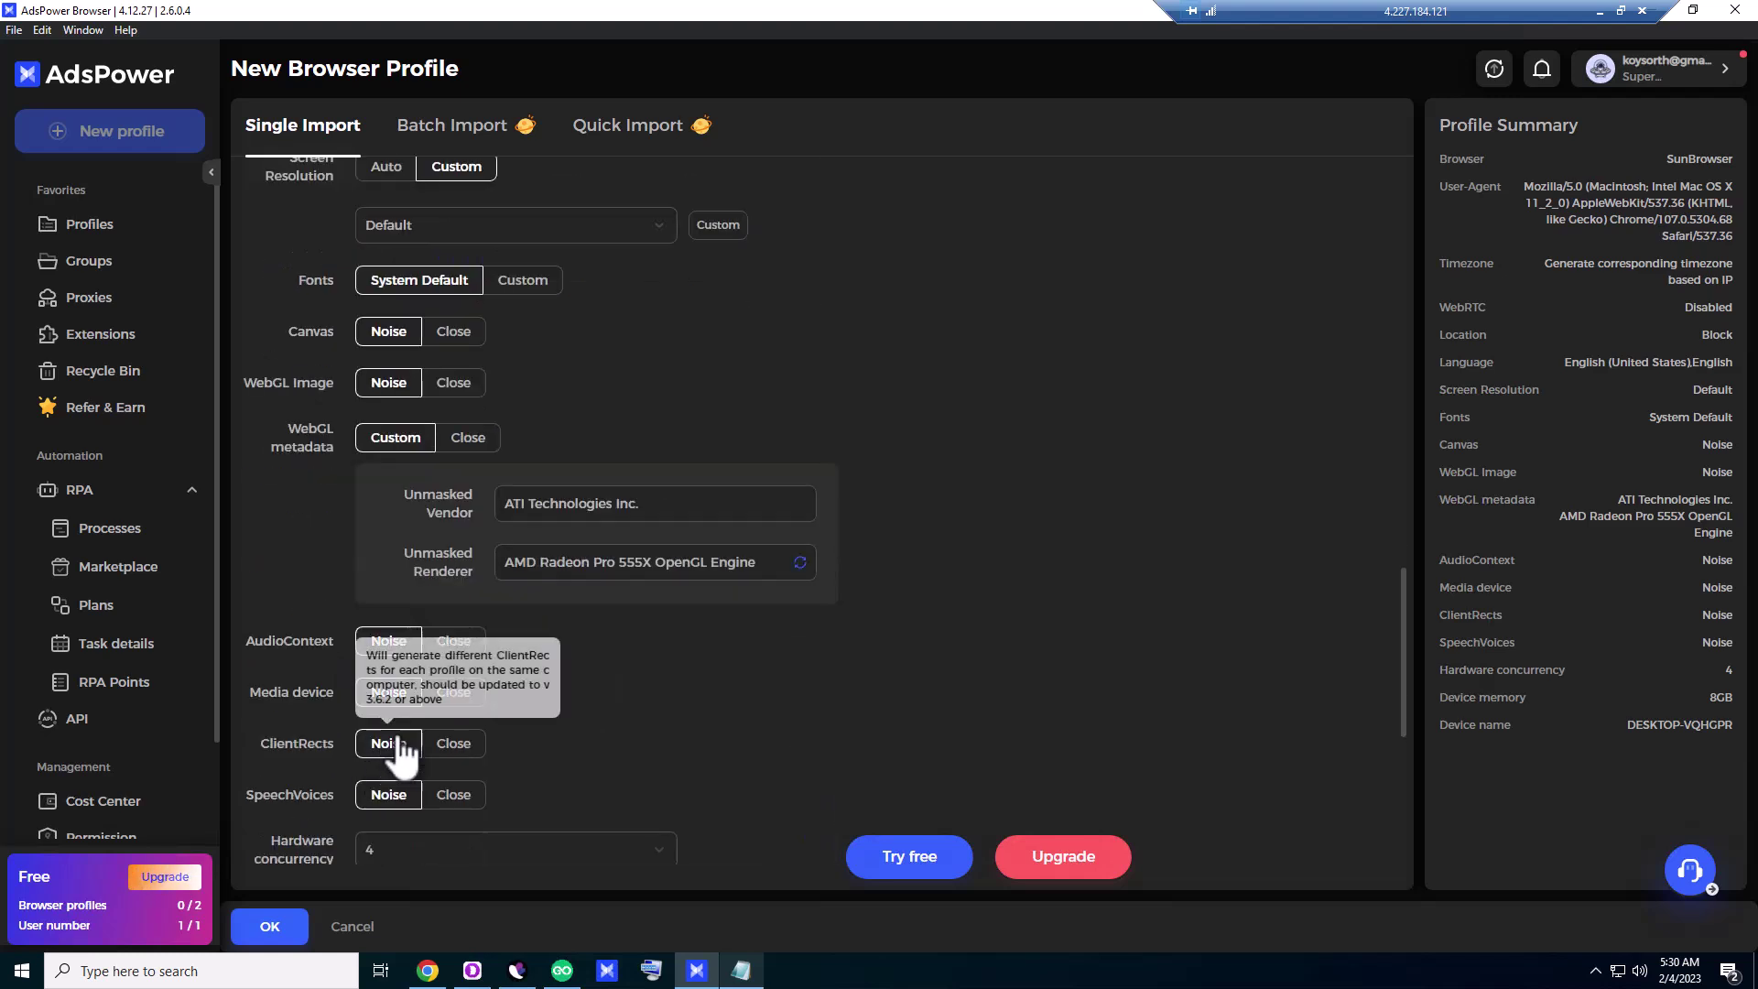
scroll(628, 749, "down", 5)
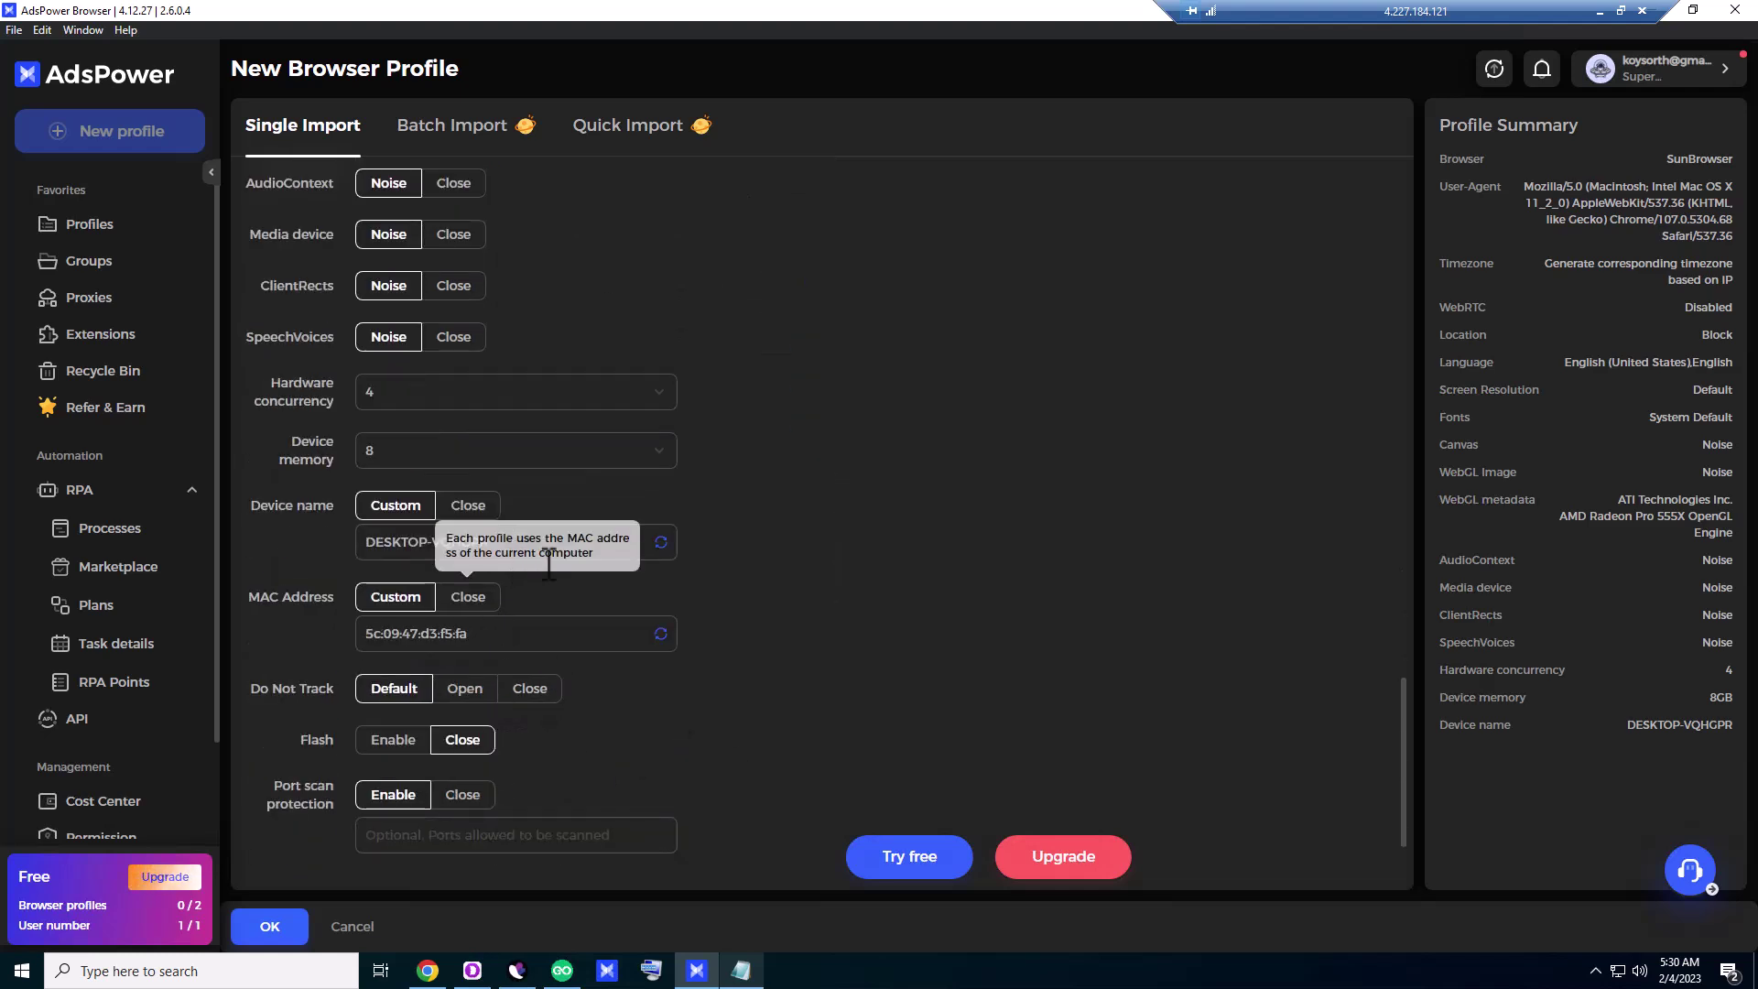
scroll(785, 586, "down", 1)
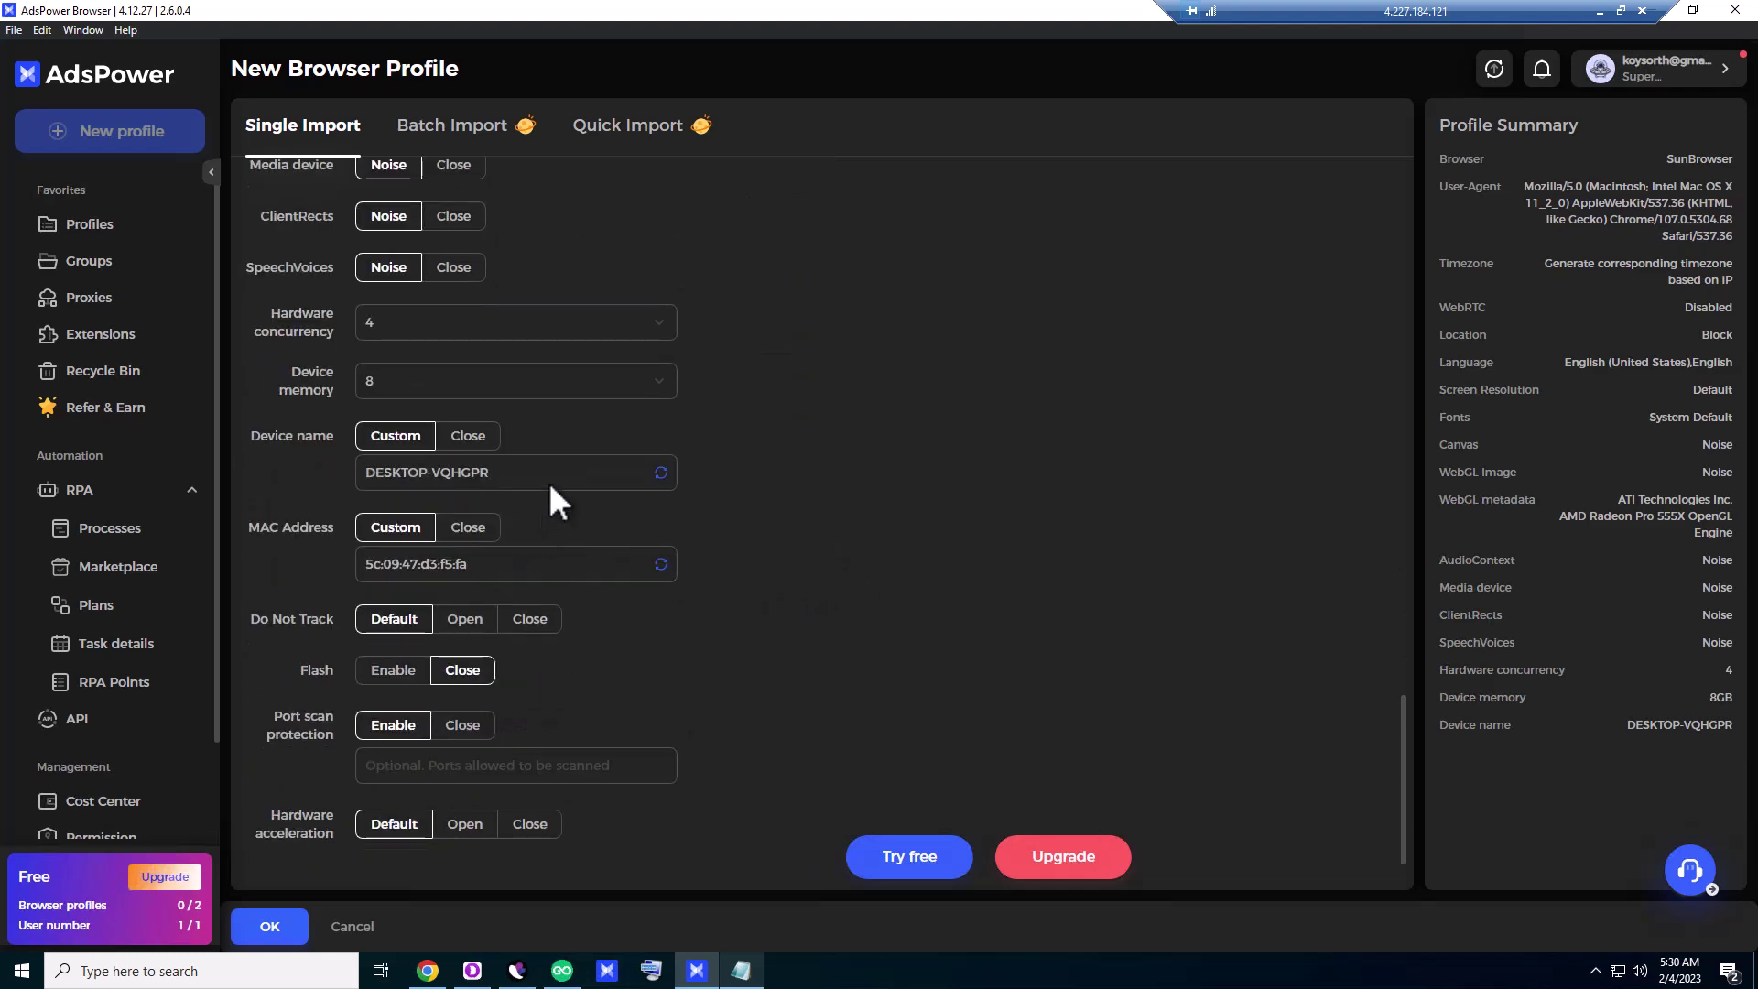
left_click_drag(547, 481, 271, 467)
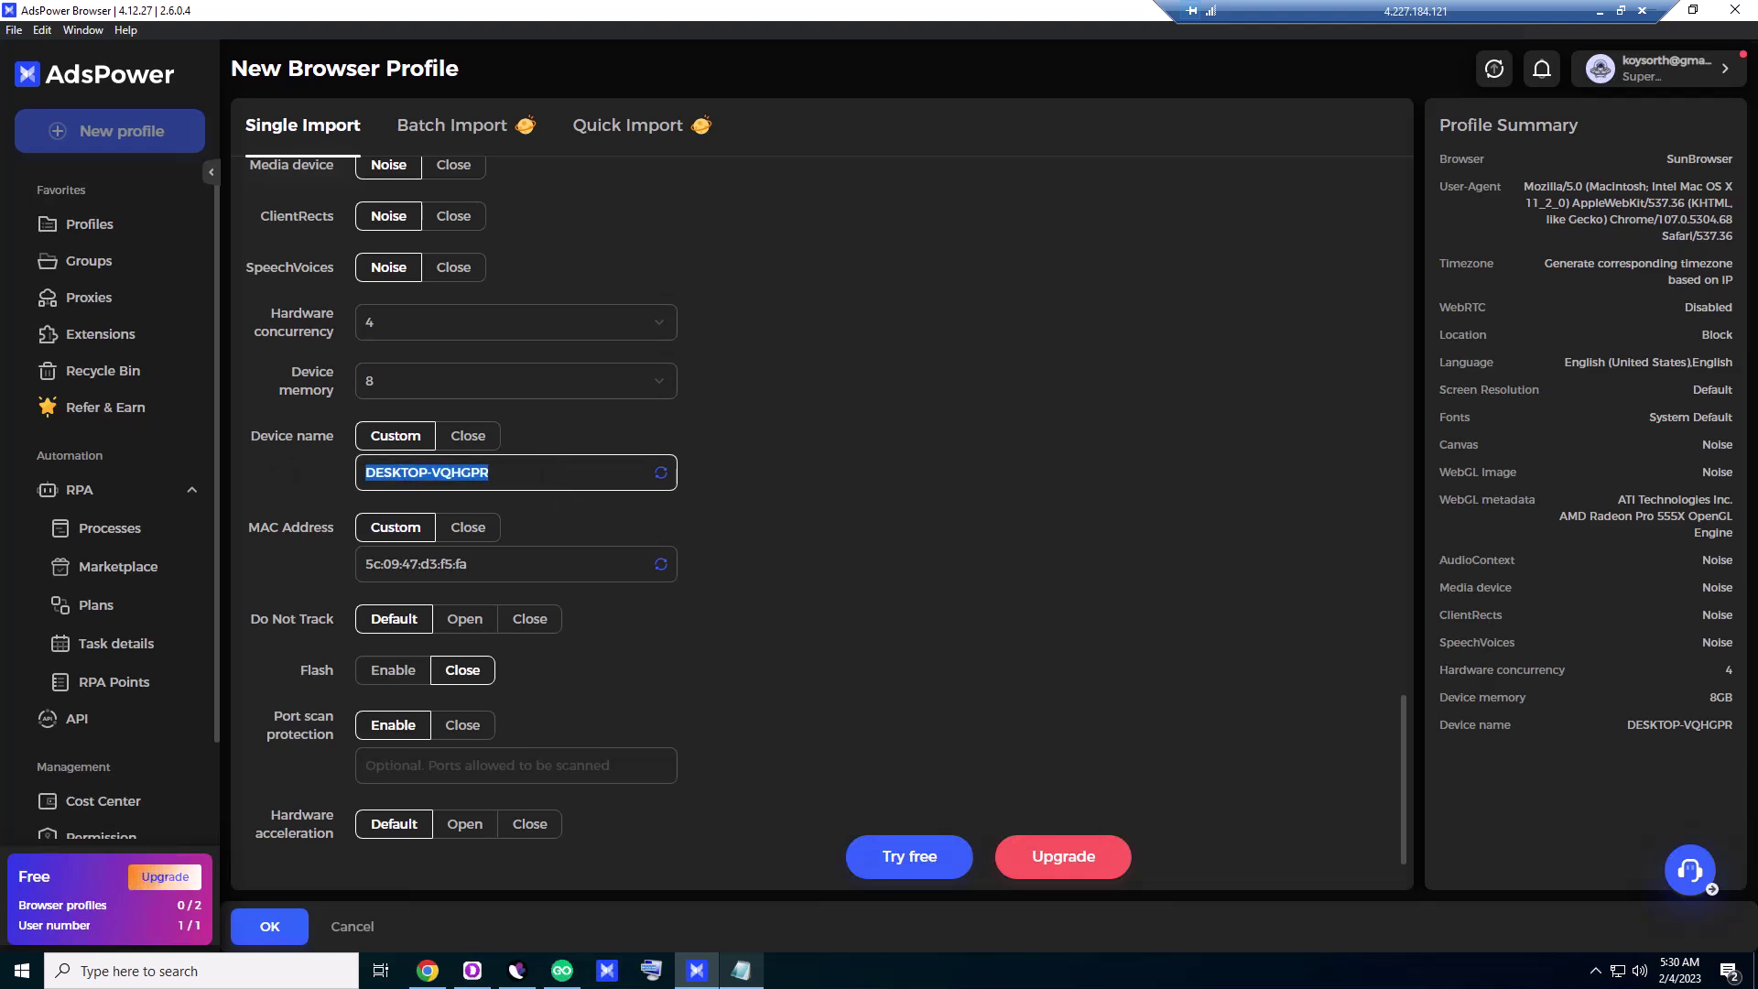
type("mac")
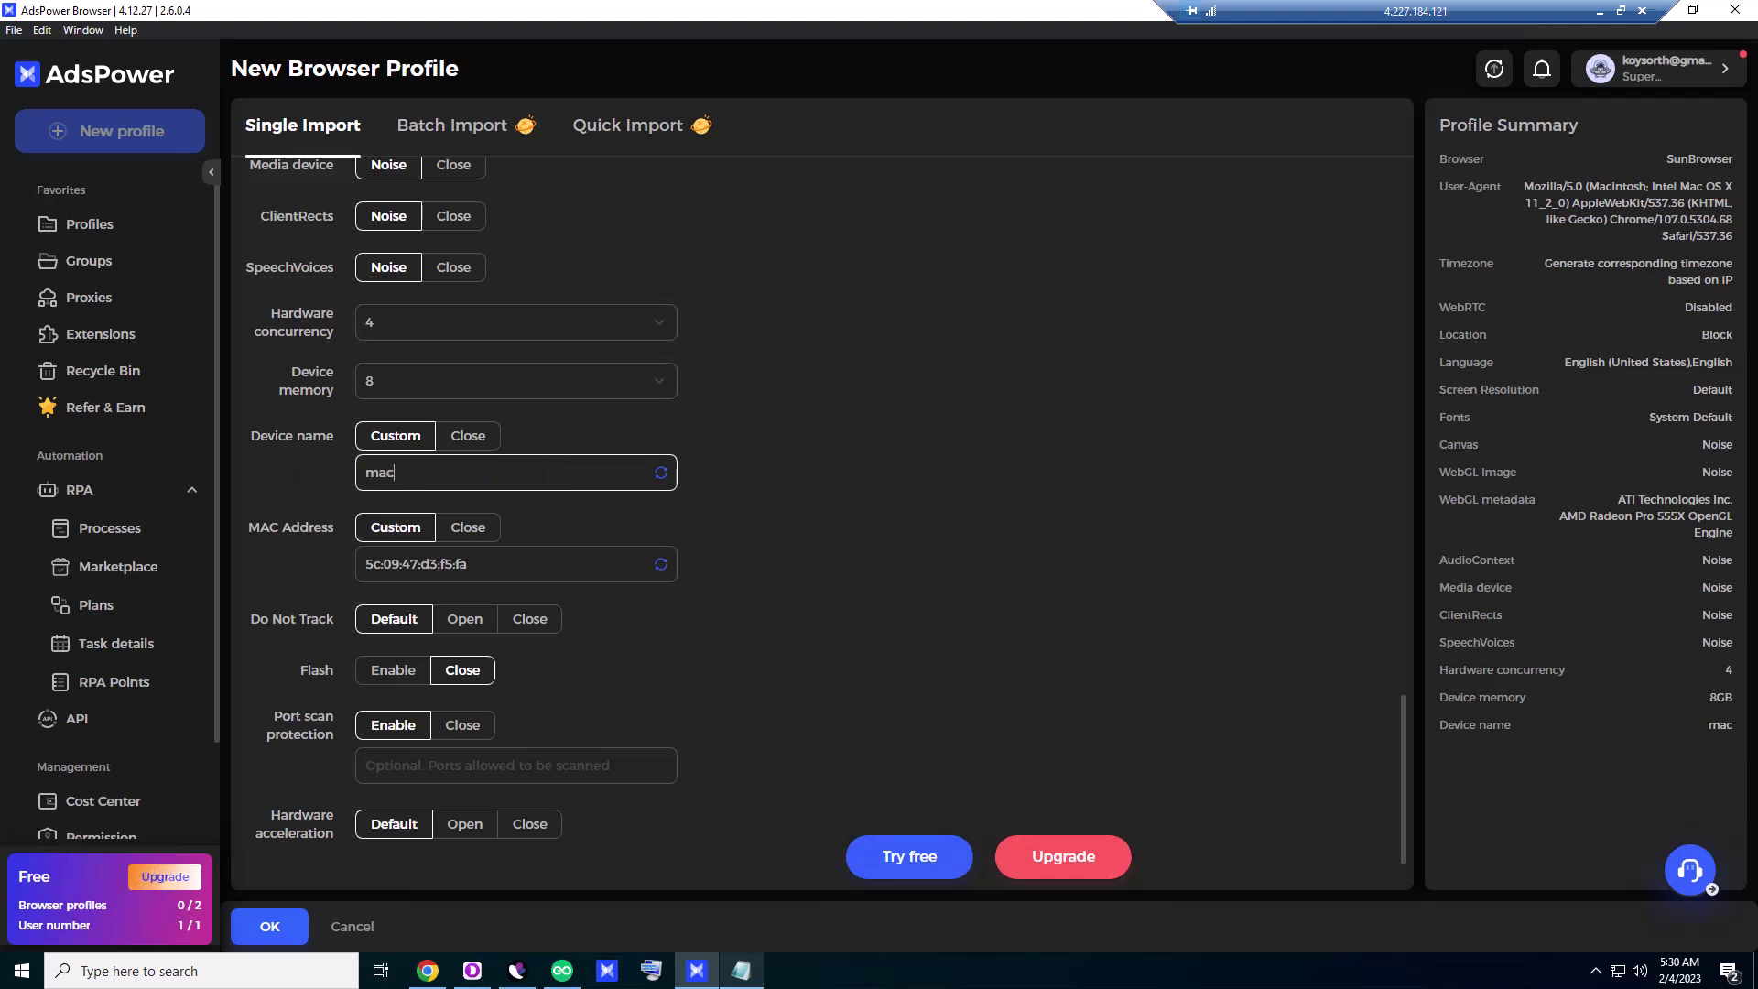
type("os")
- Save profile FB1, launch it, and maximize its browser window showing IP 144.168.217.88
left_click(280, 930)
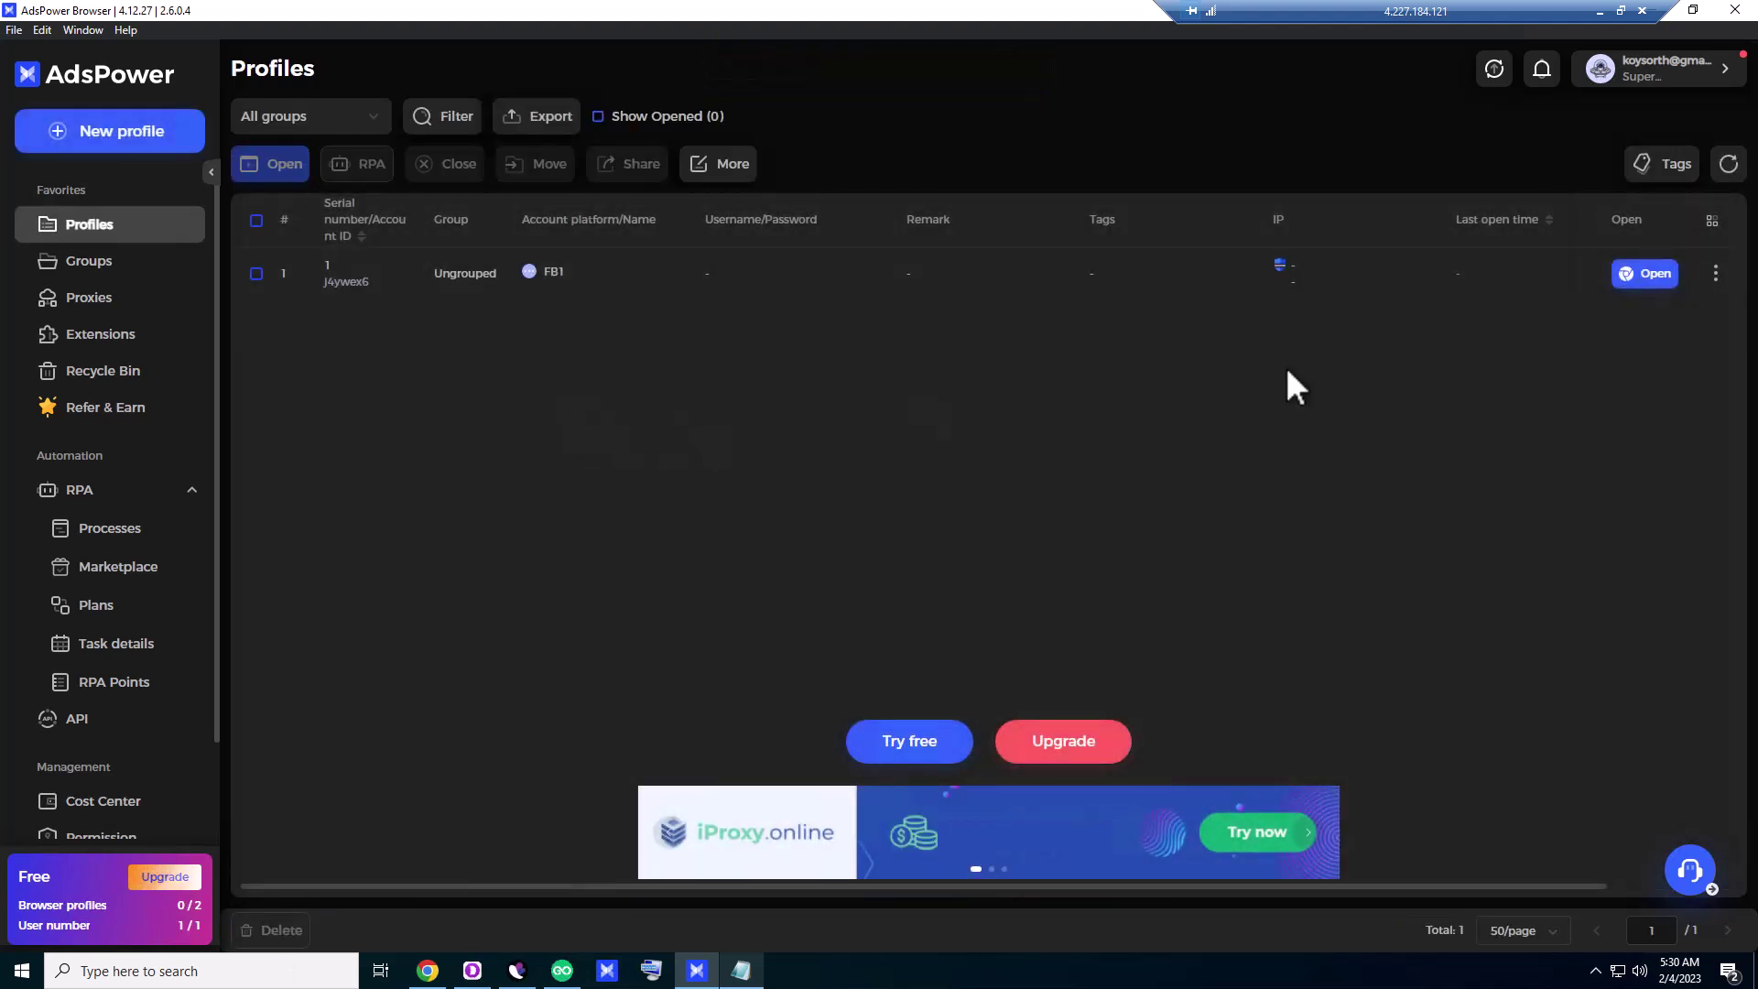
left_click(1641, 274)
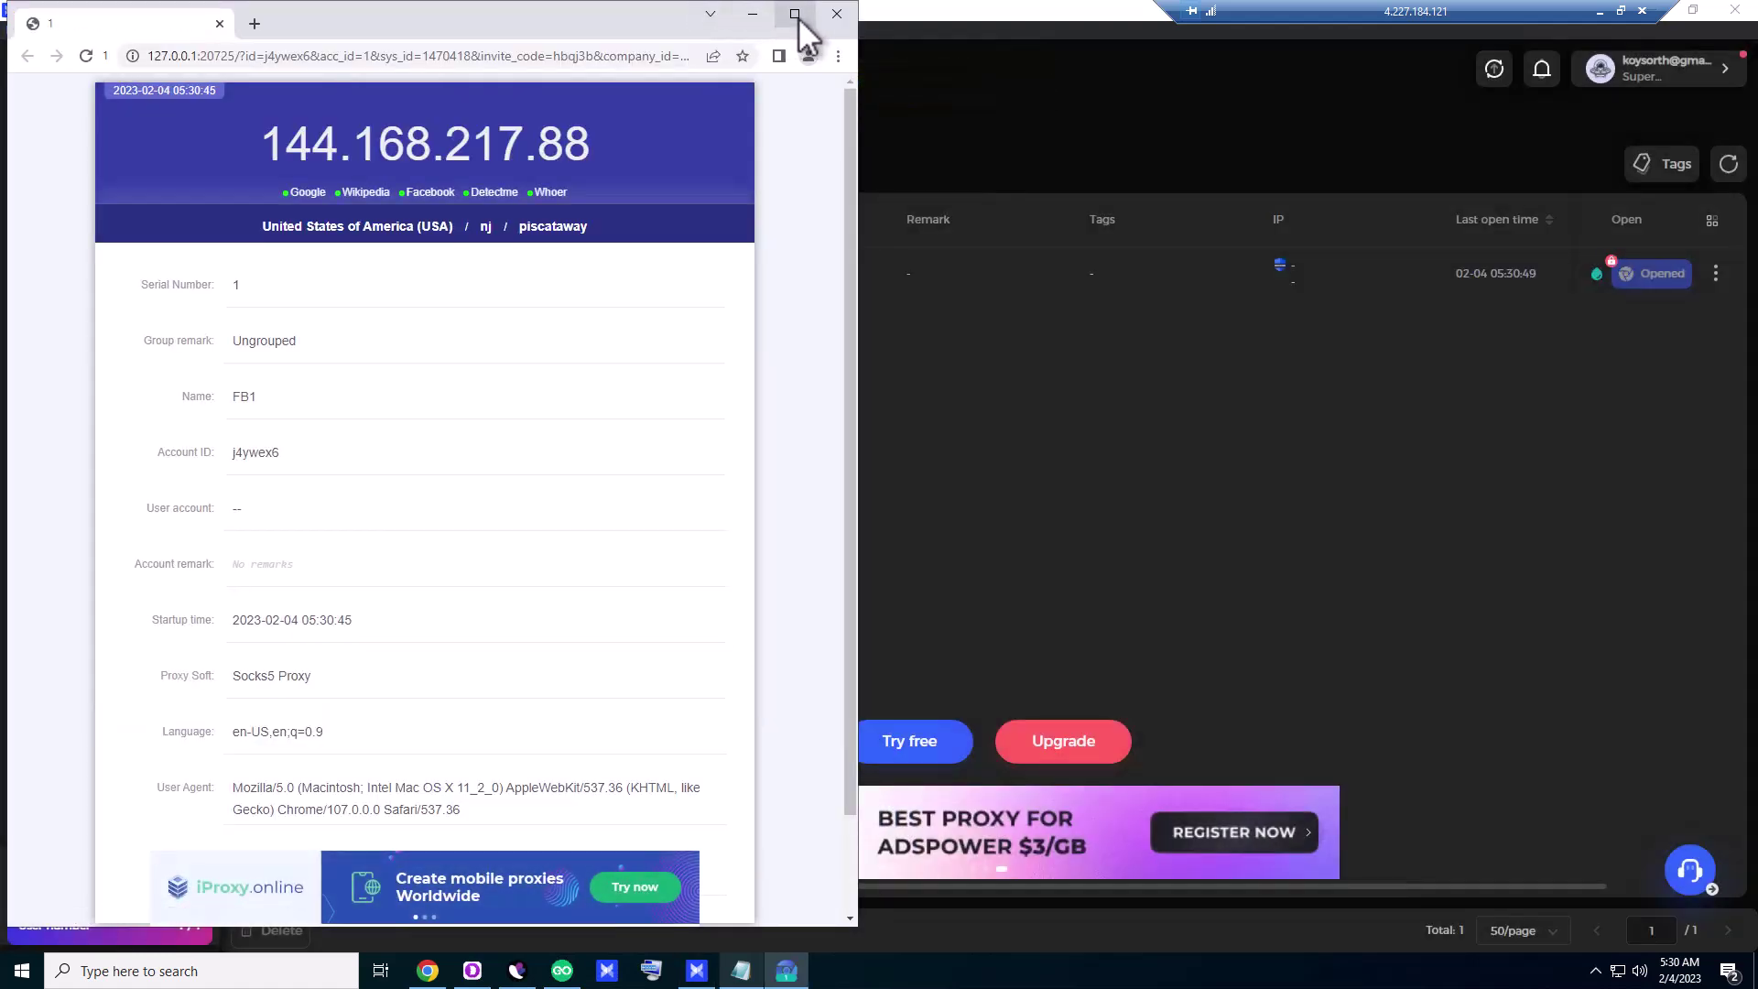
left_click(798, 18)
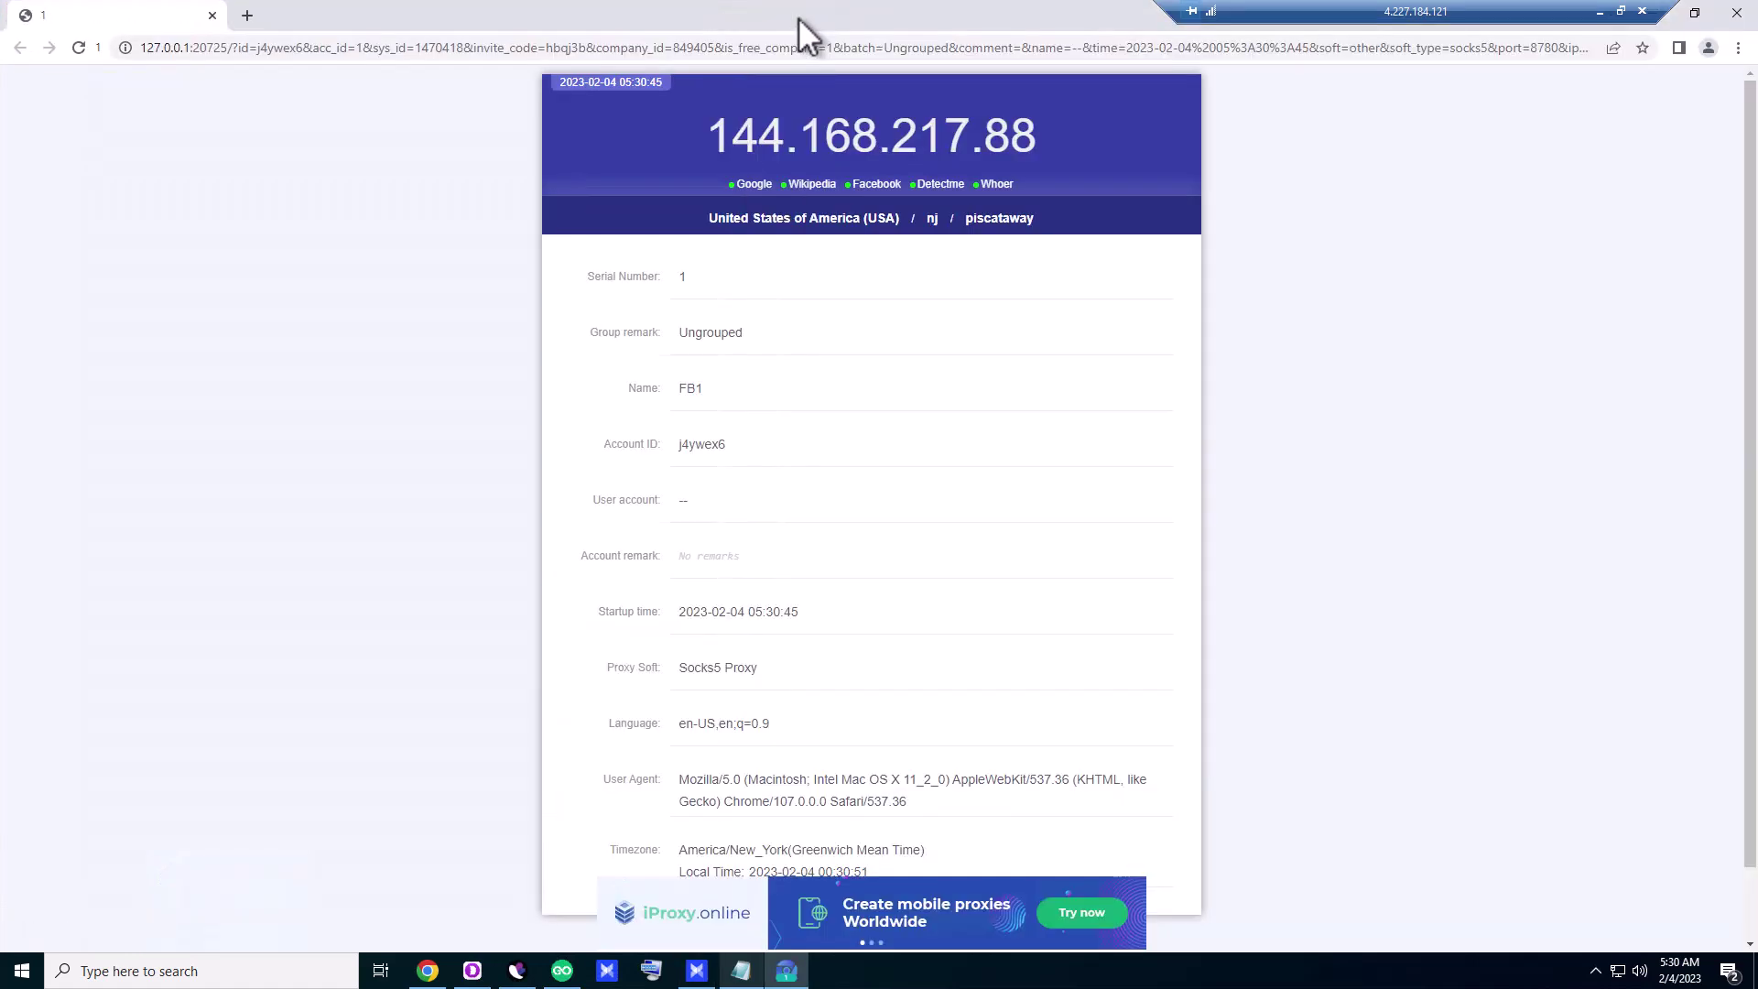
left_click(996, 184)
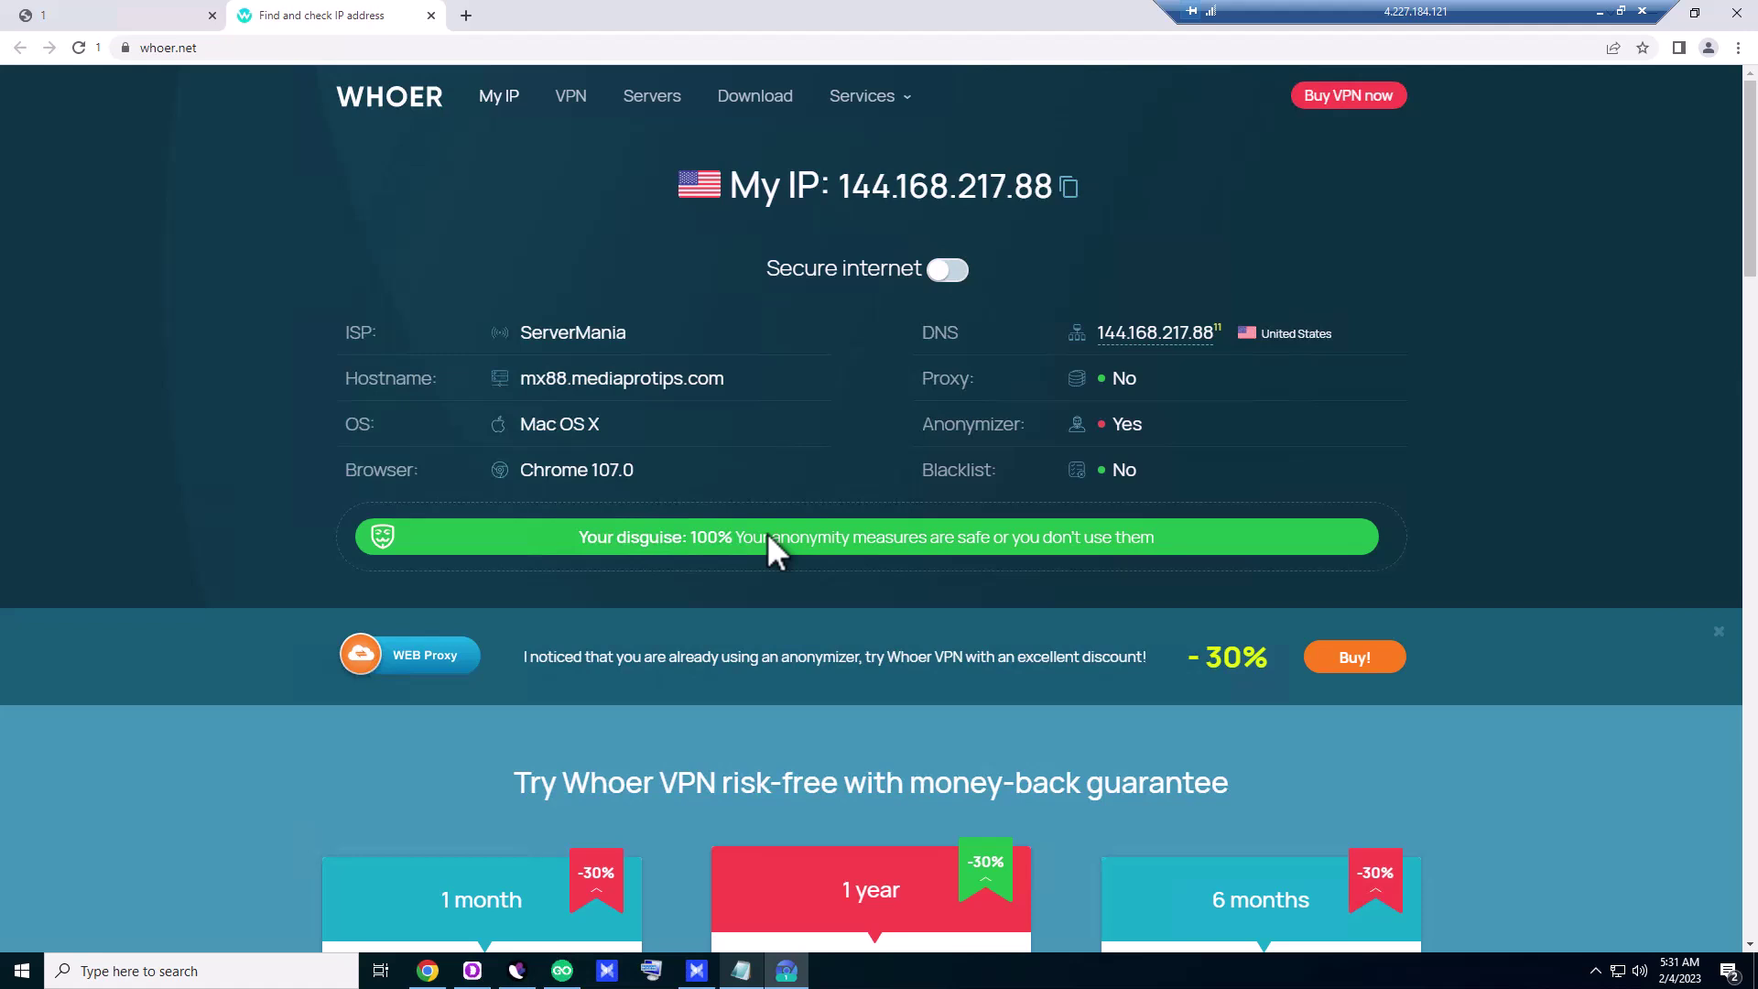
scroll(787, 514, "down", 2)
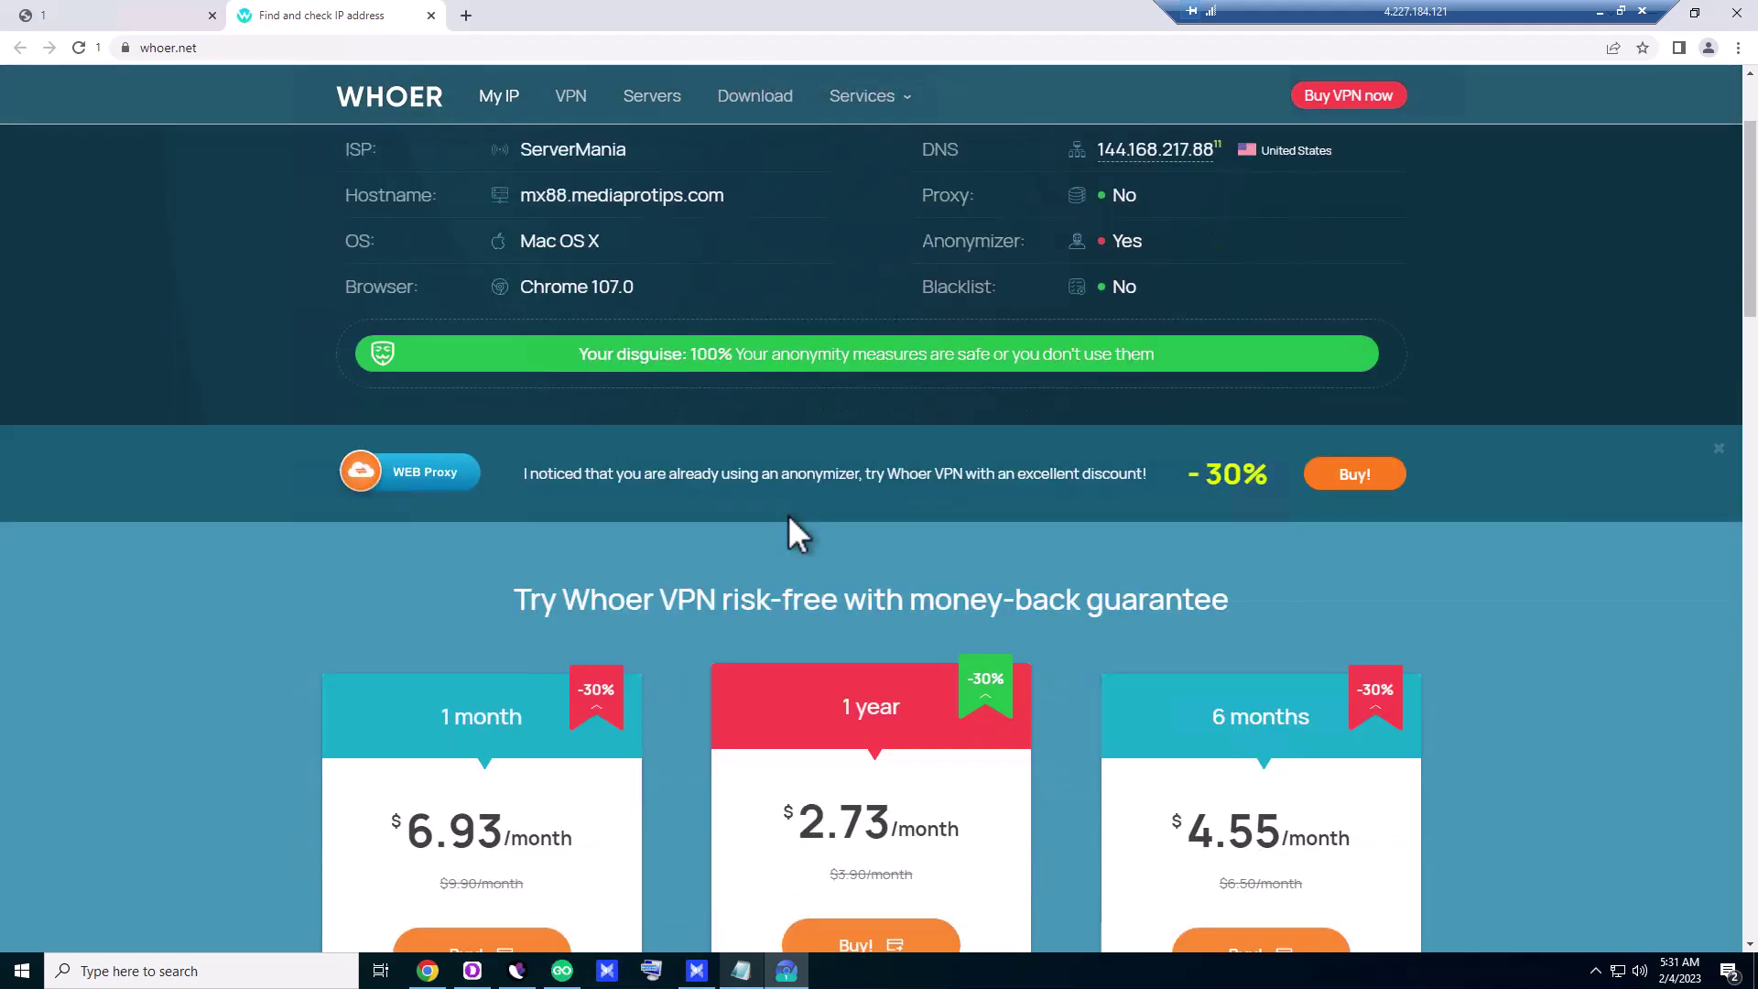
scroll(788, 526, "up", 1)
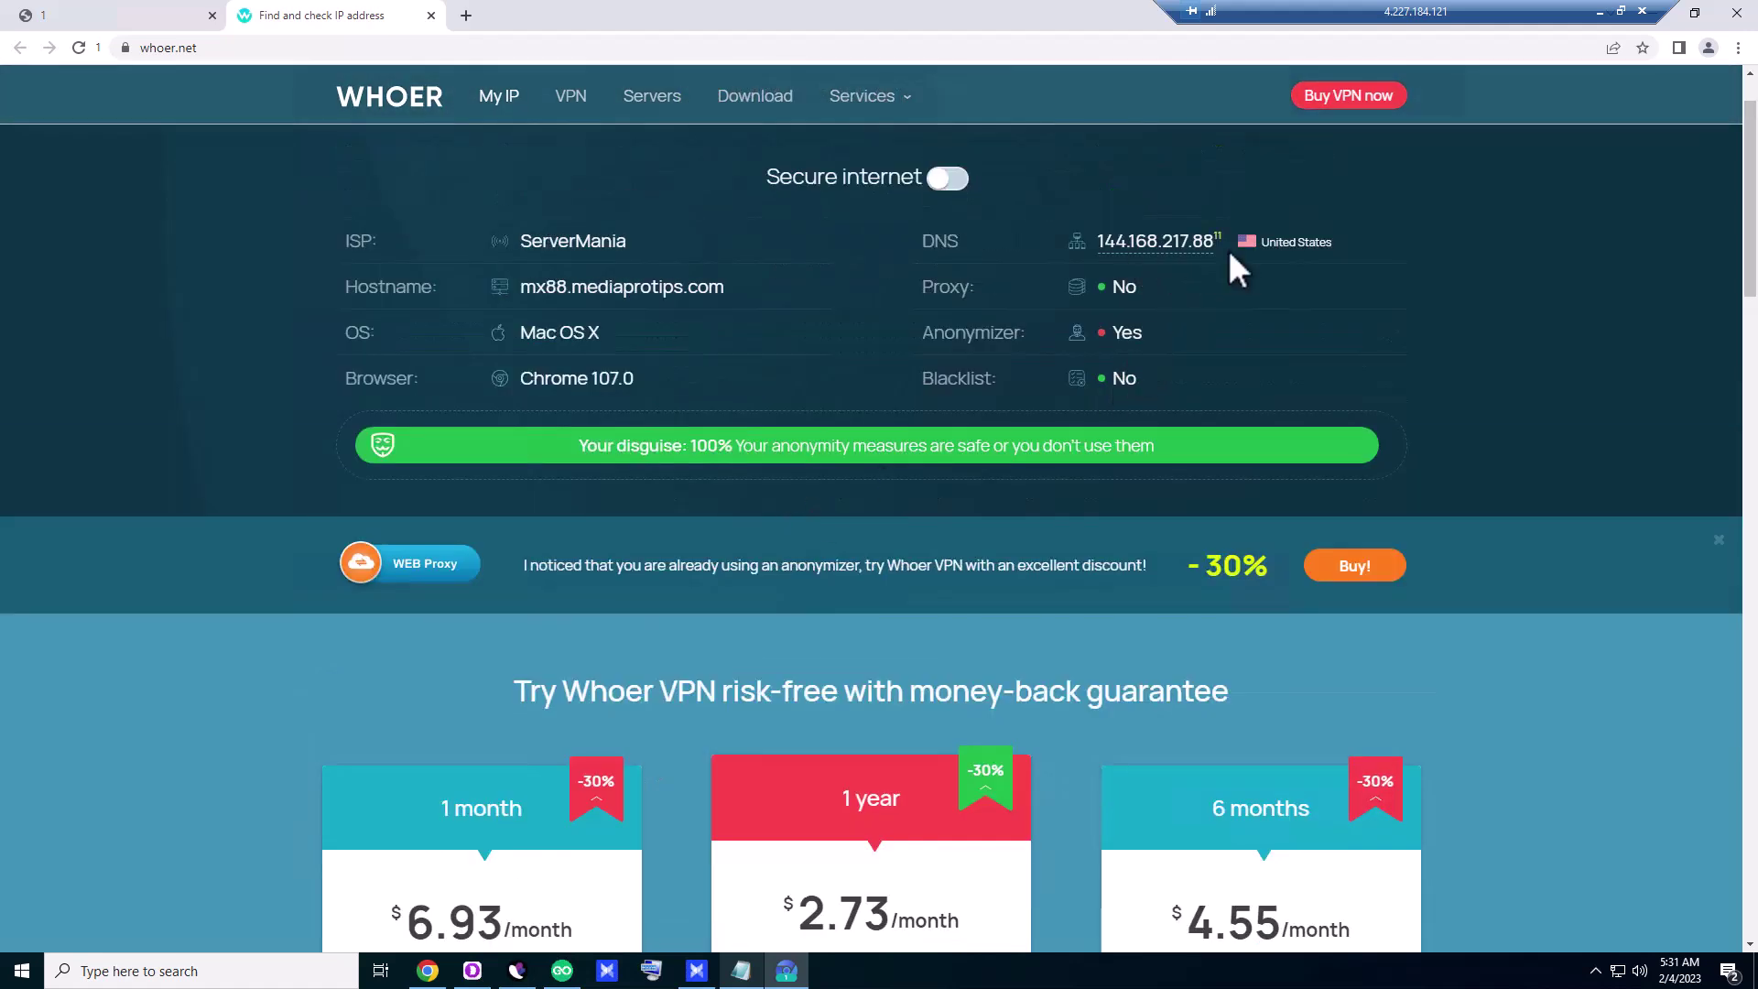
scroll(1188, 456, "down", 10)
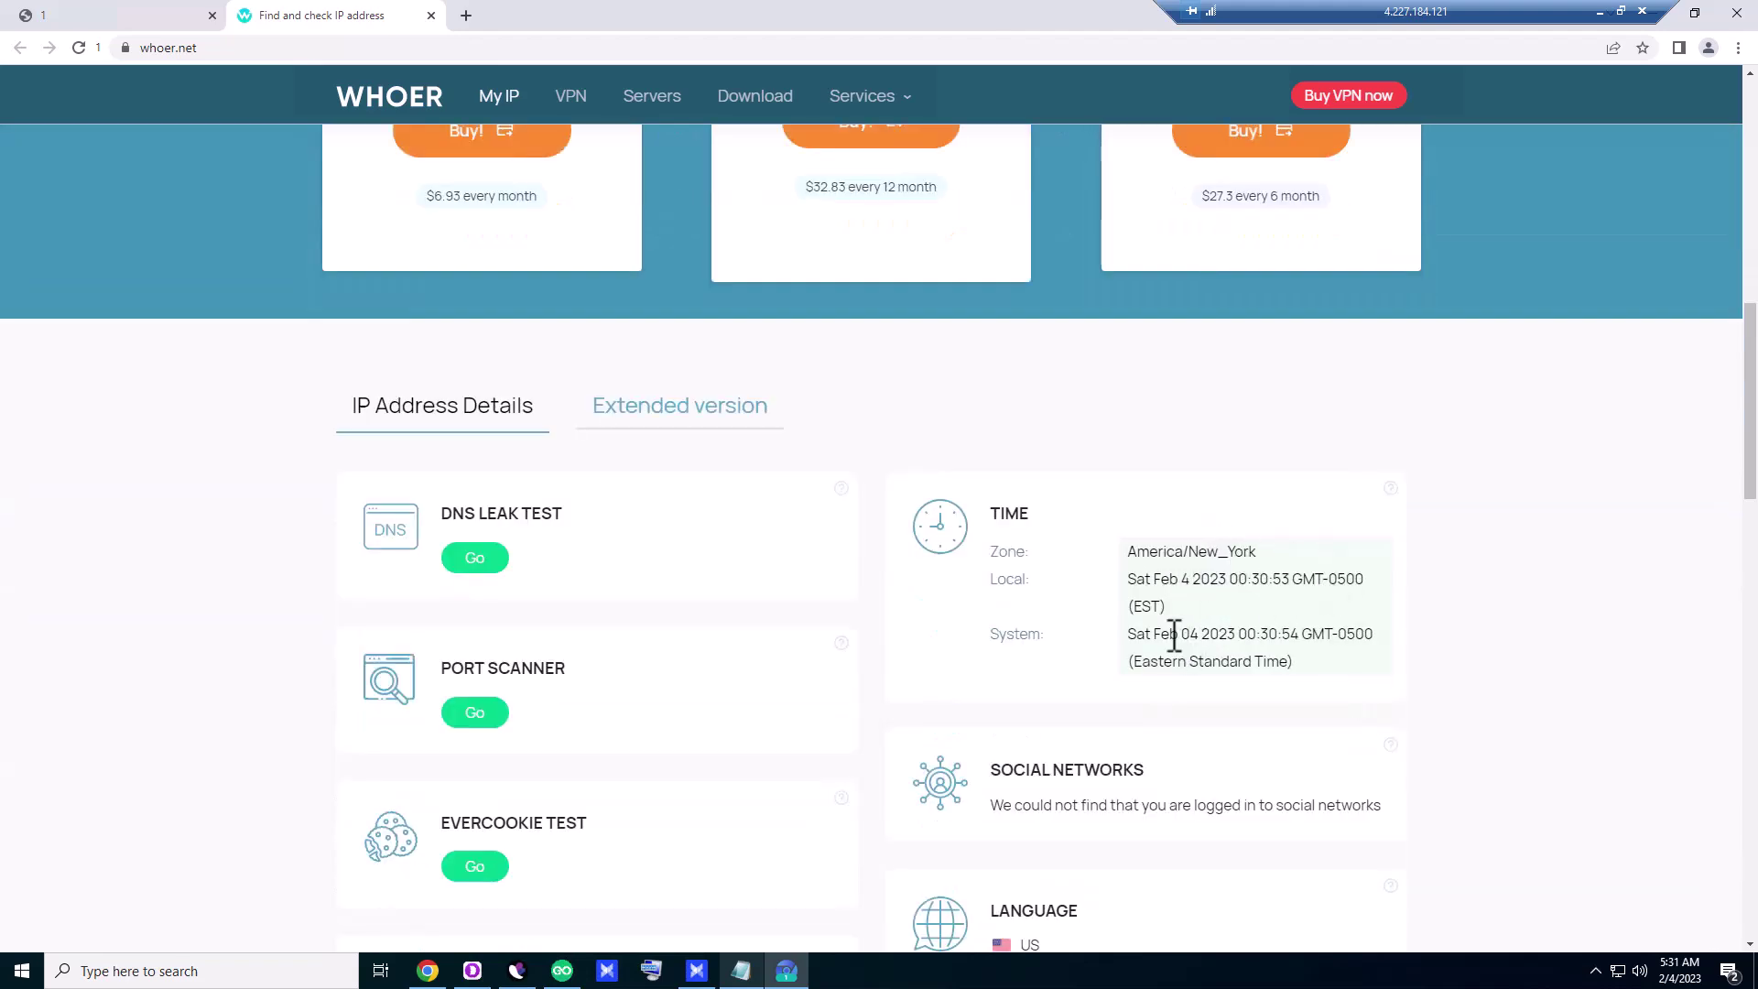
scroll(486, 639, "down", 5)
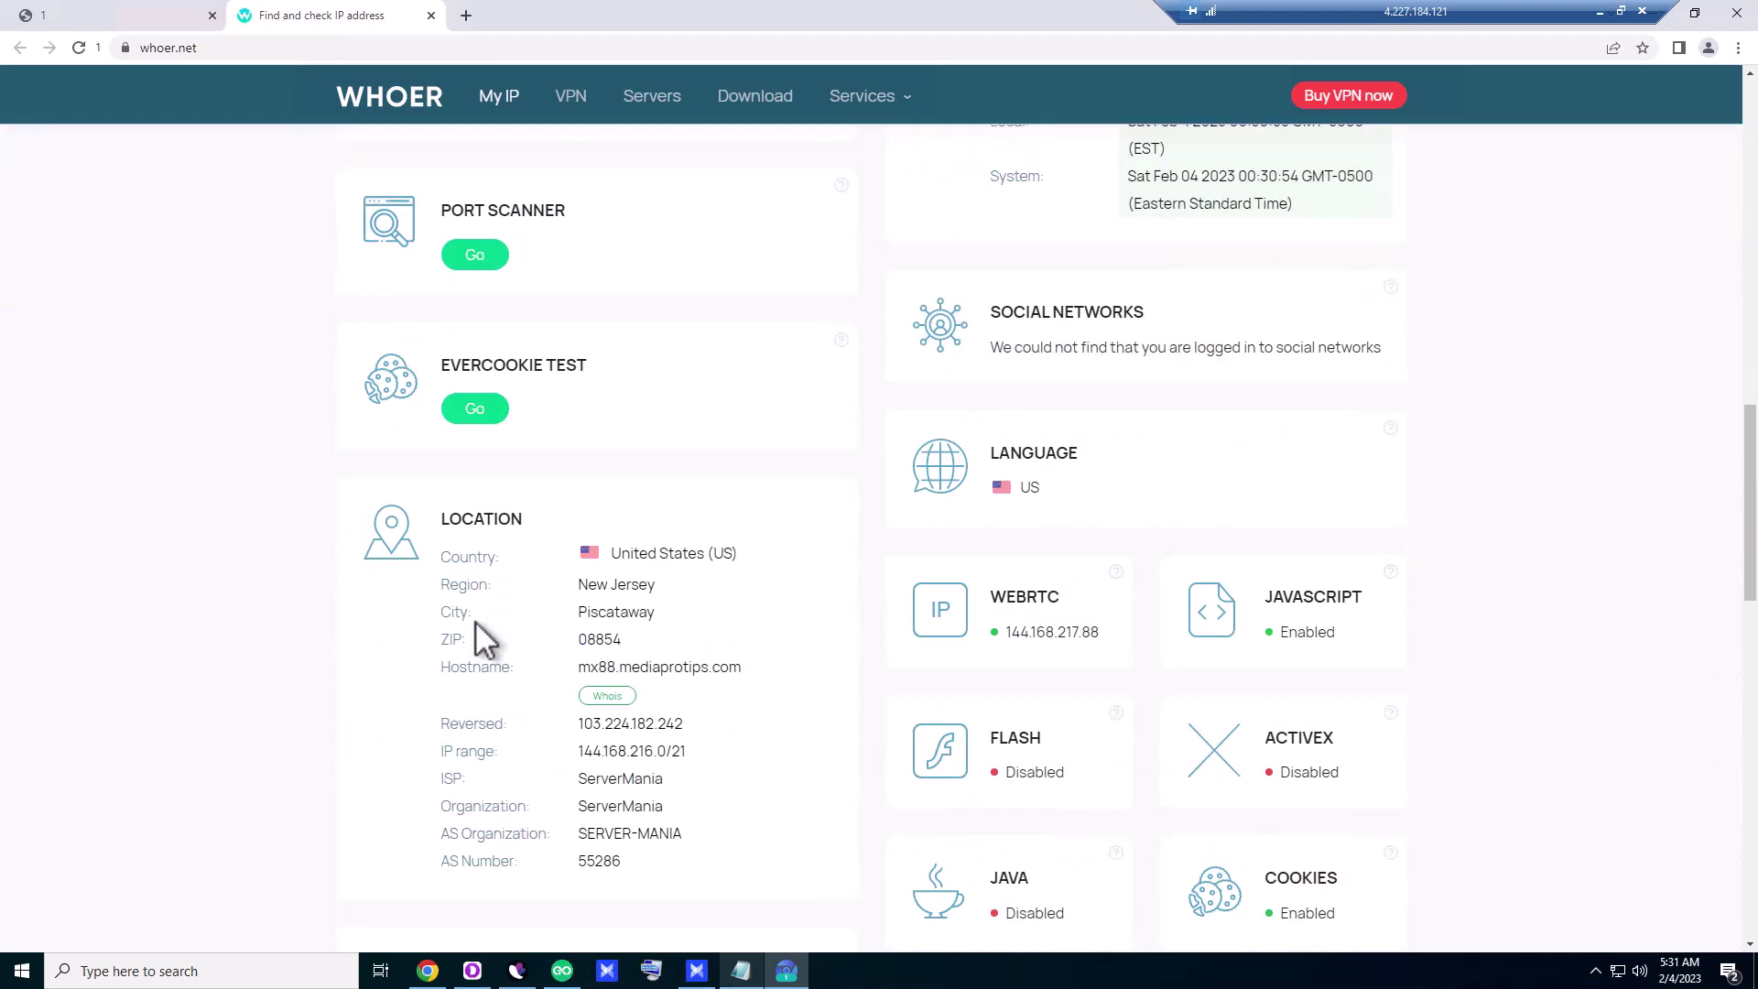
scroll(345, 706, "down", 7)
scroll(345, 706, "up", 7)
scroll(333, 680, "up", 12)
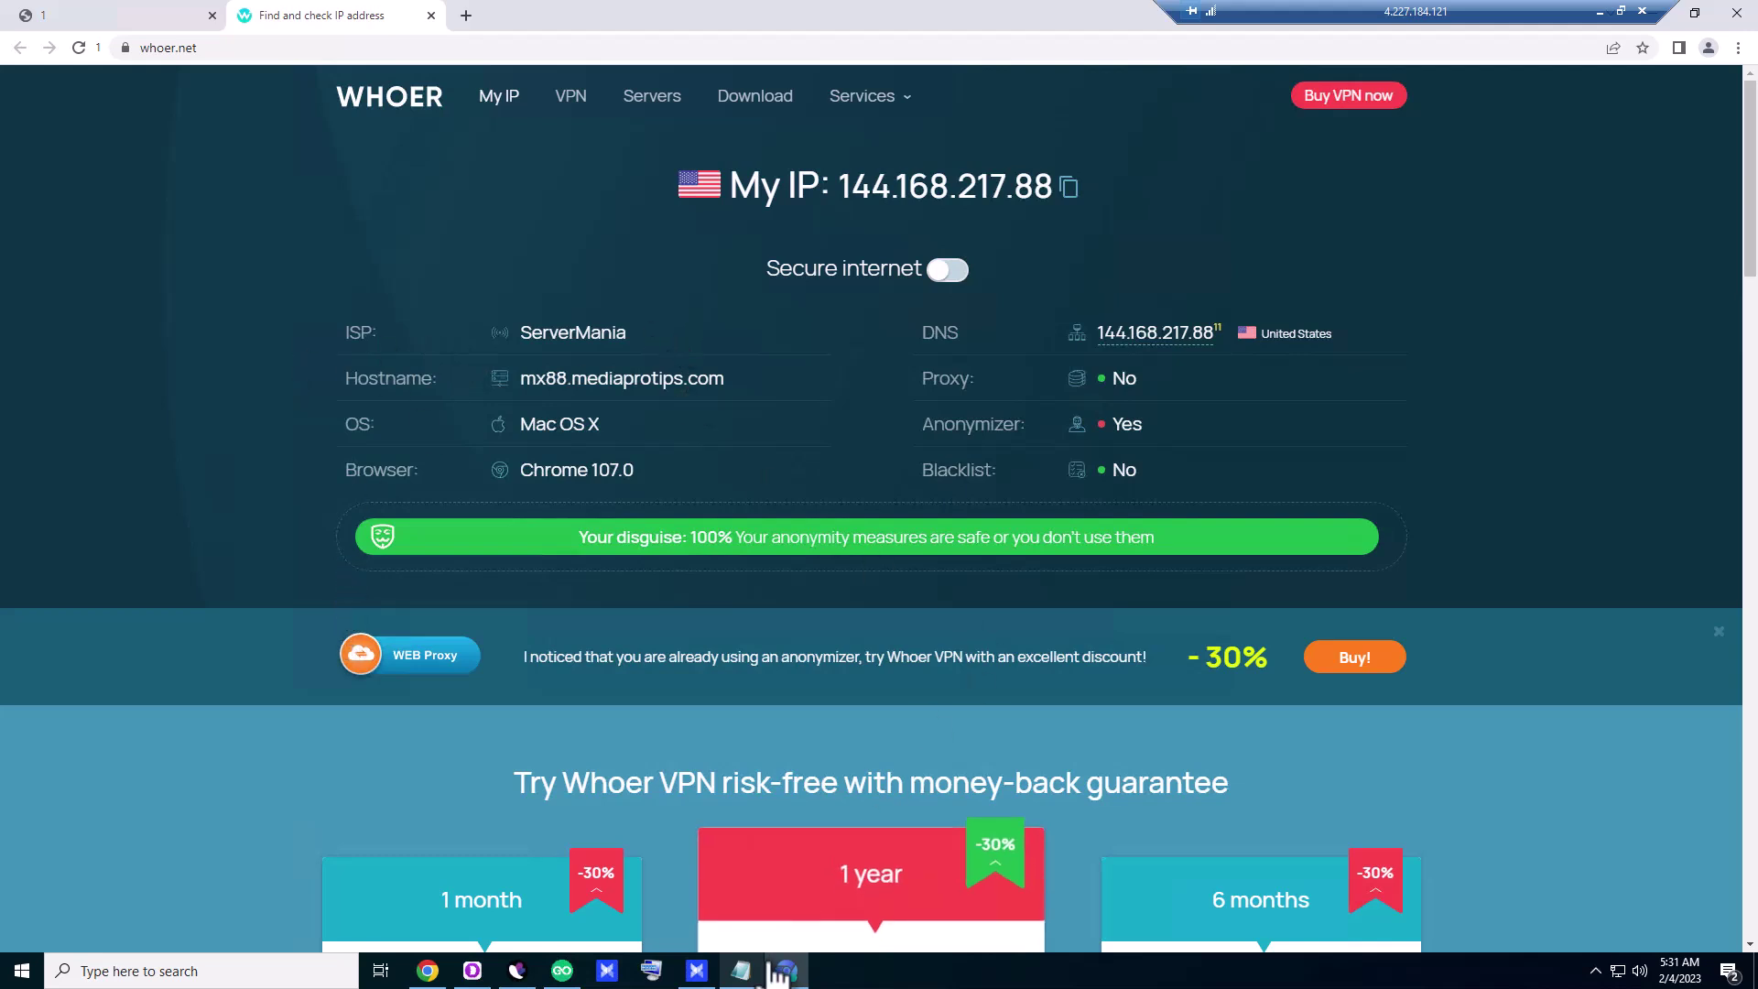
- Open a new SunBrowser tab and load webshare.io
left_click(741, 970)
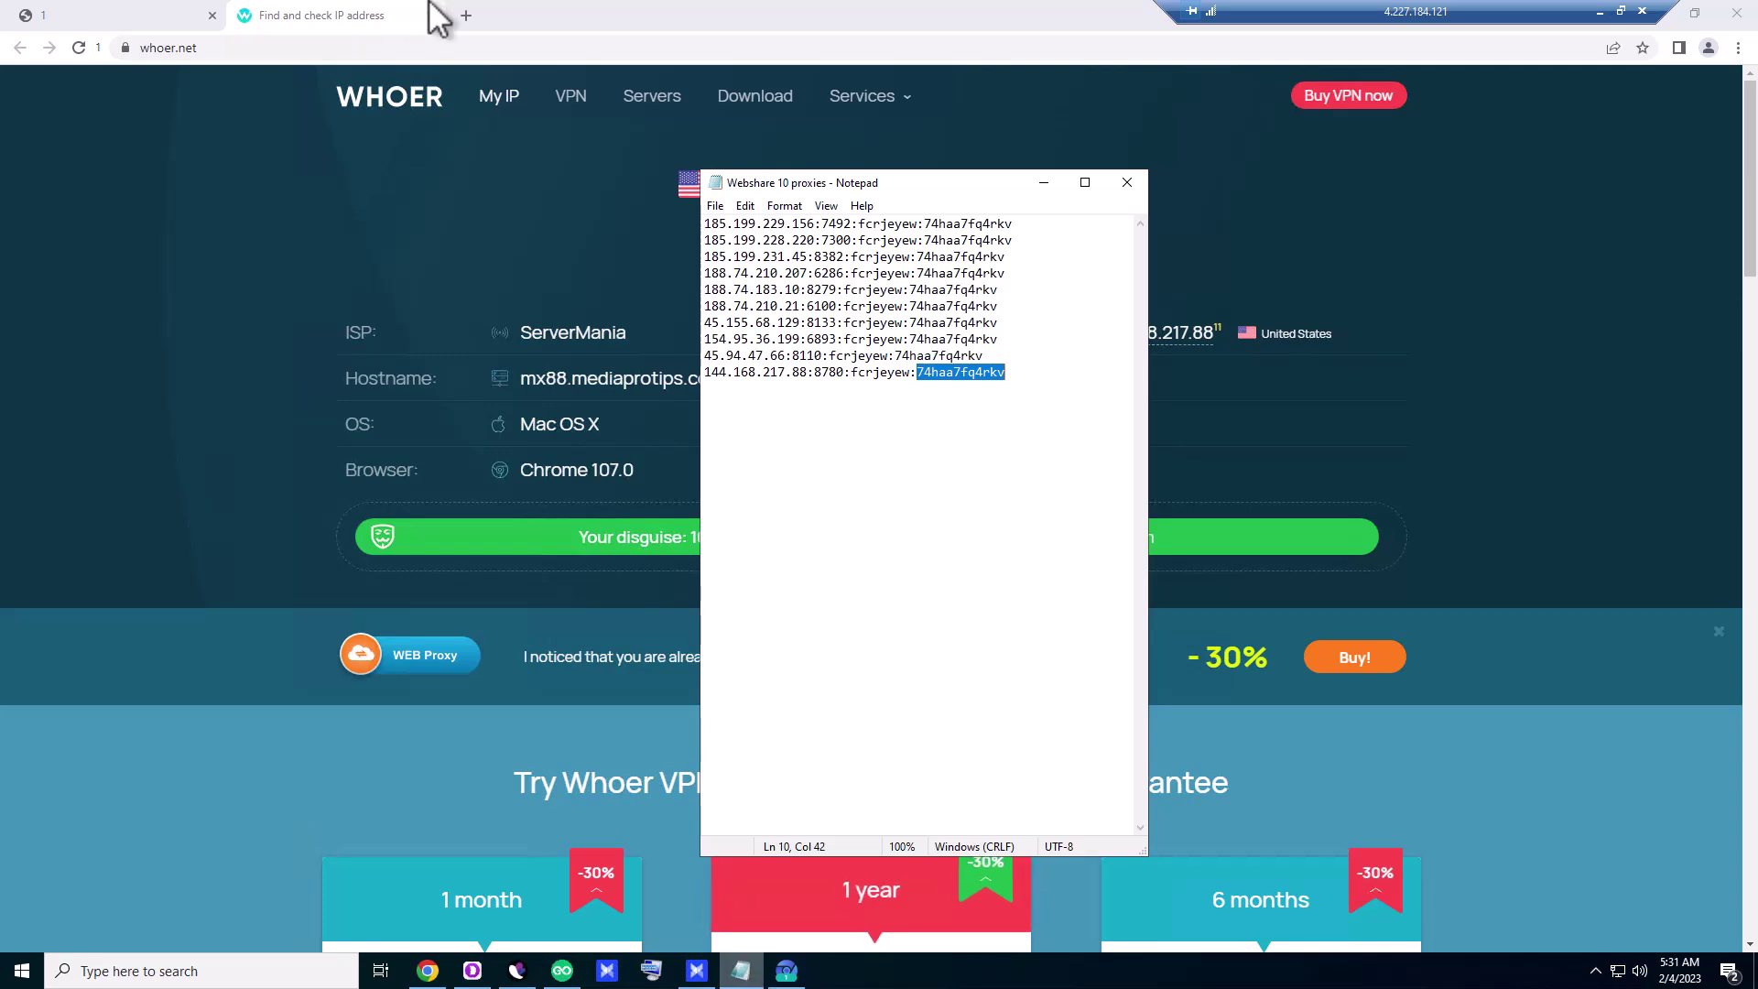
left_click(466, 15)
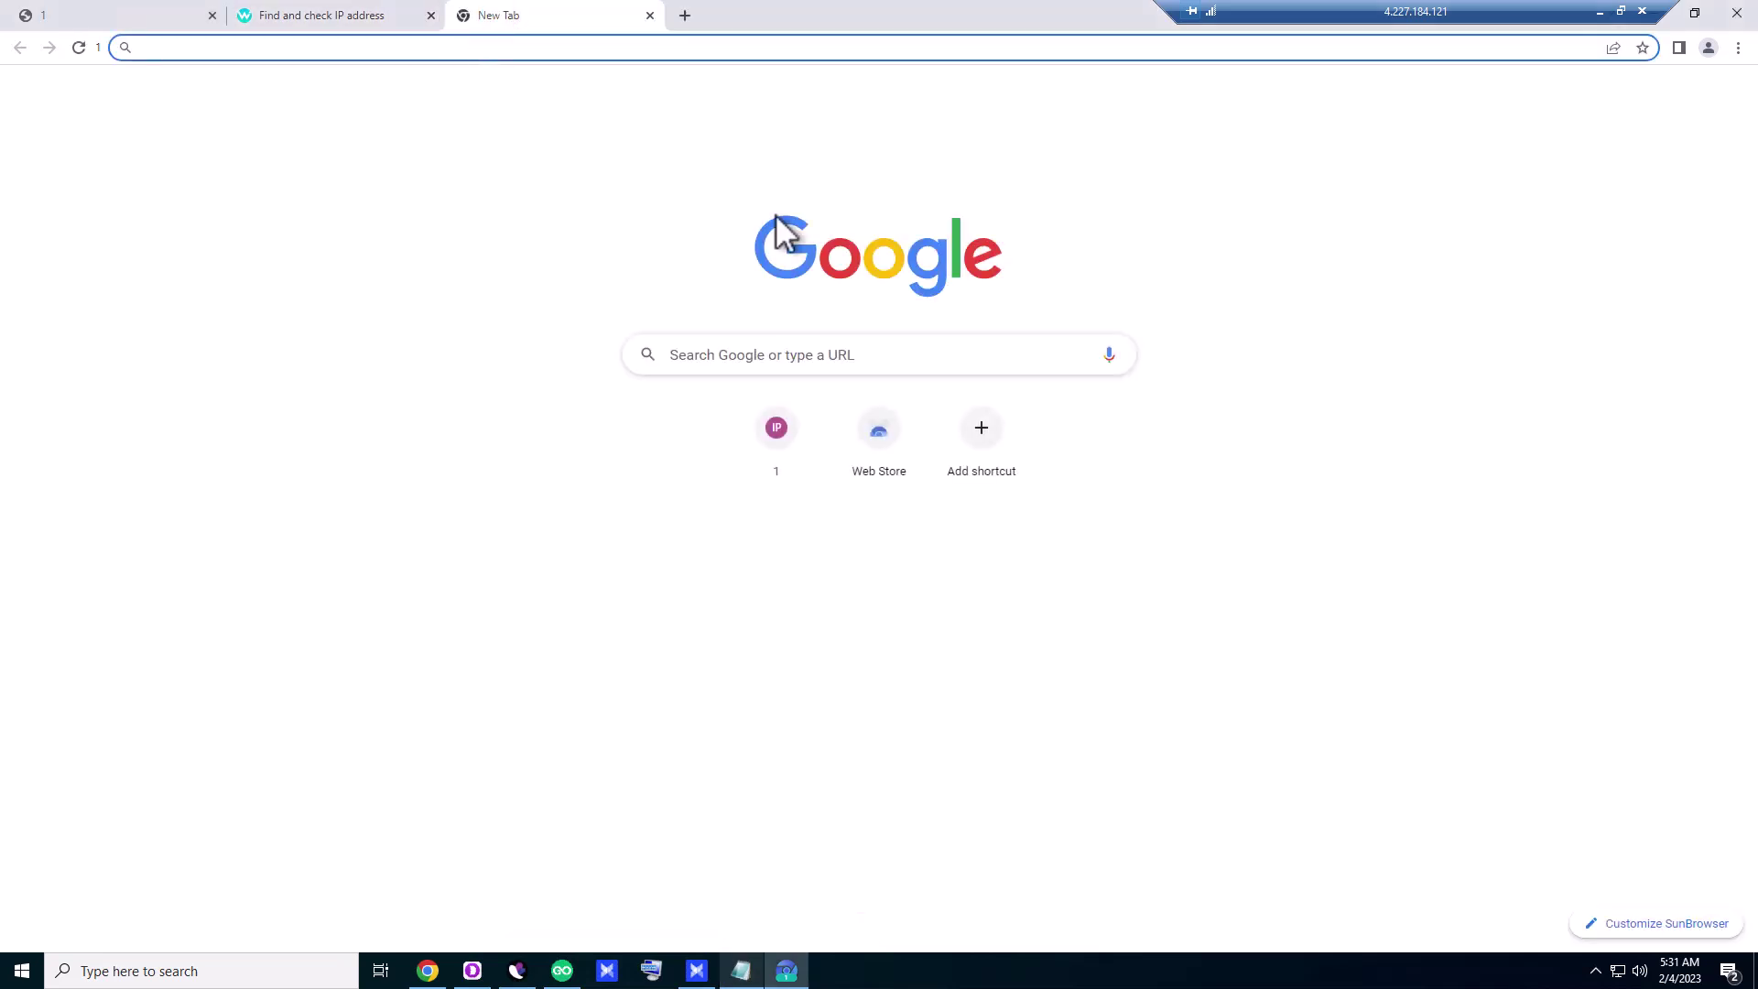
type("webshare")
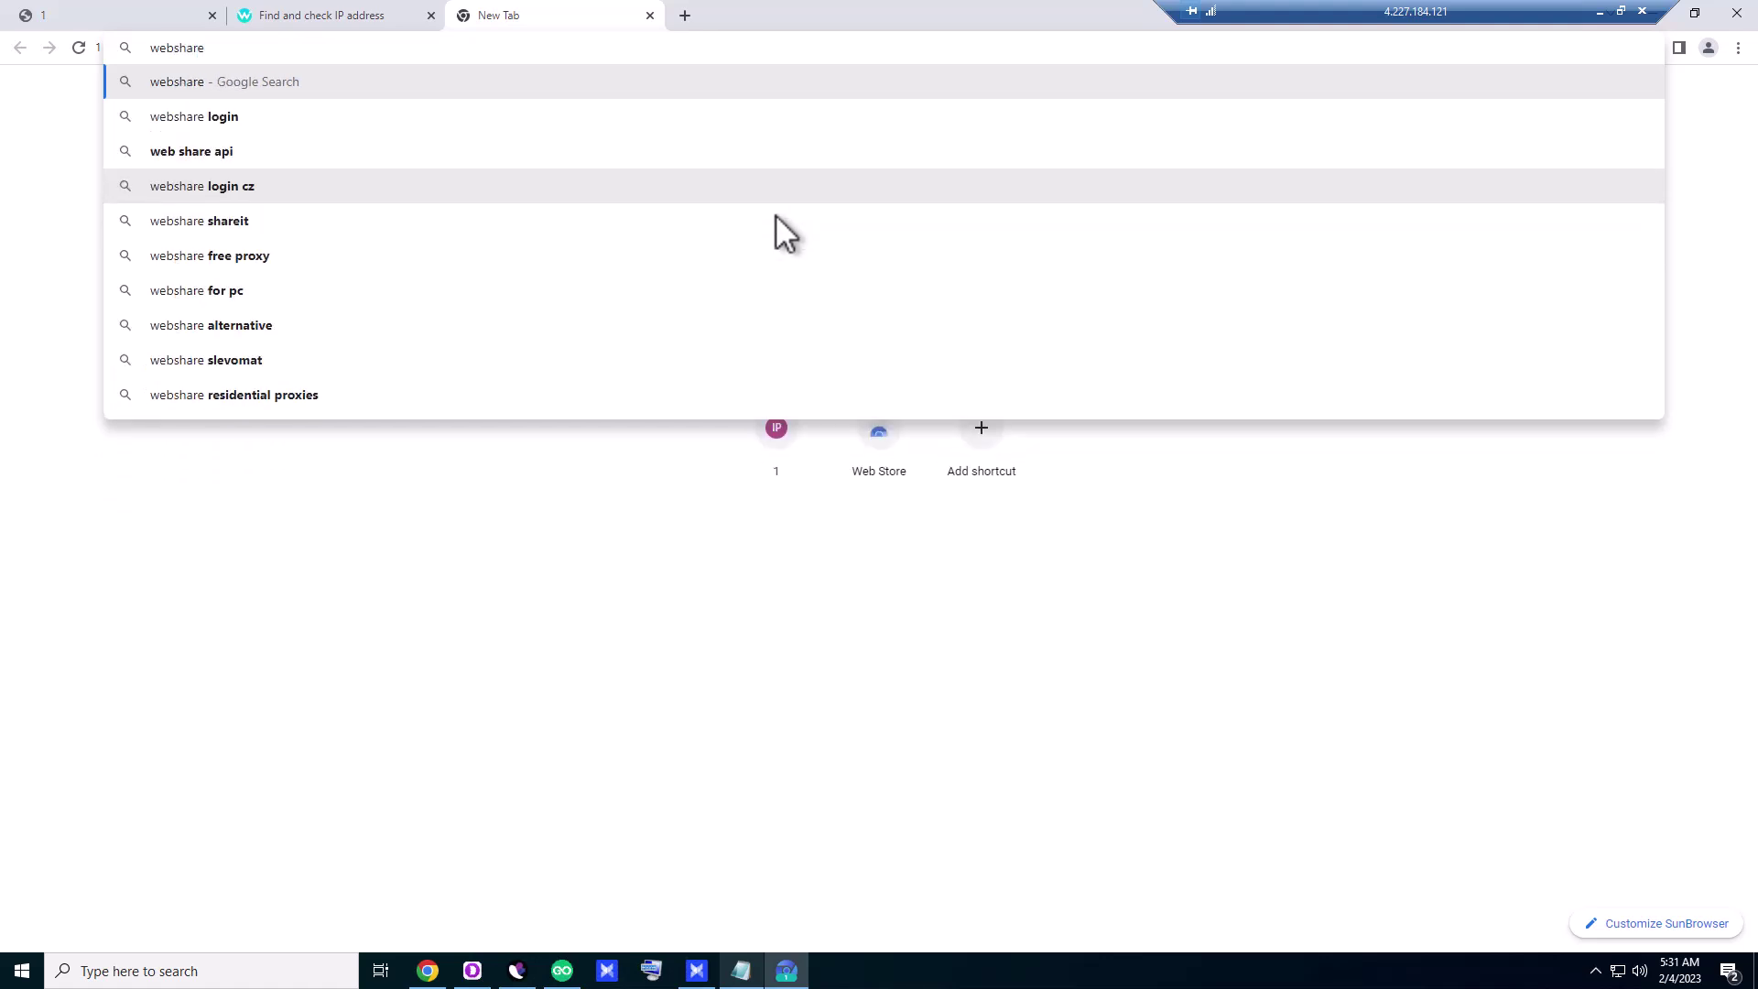
type(".io")
key("Return")
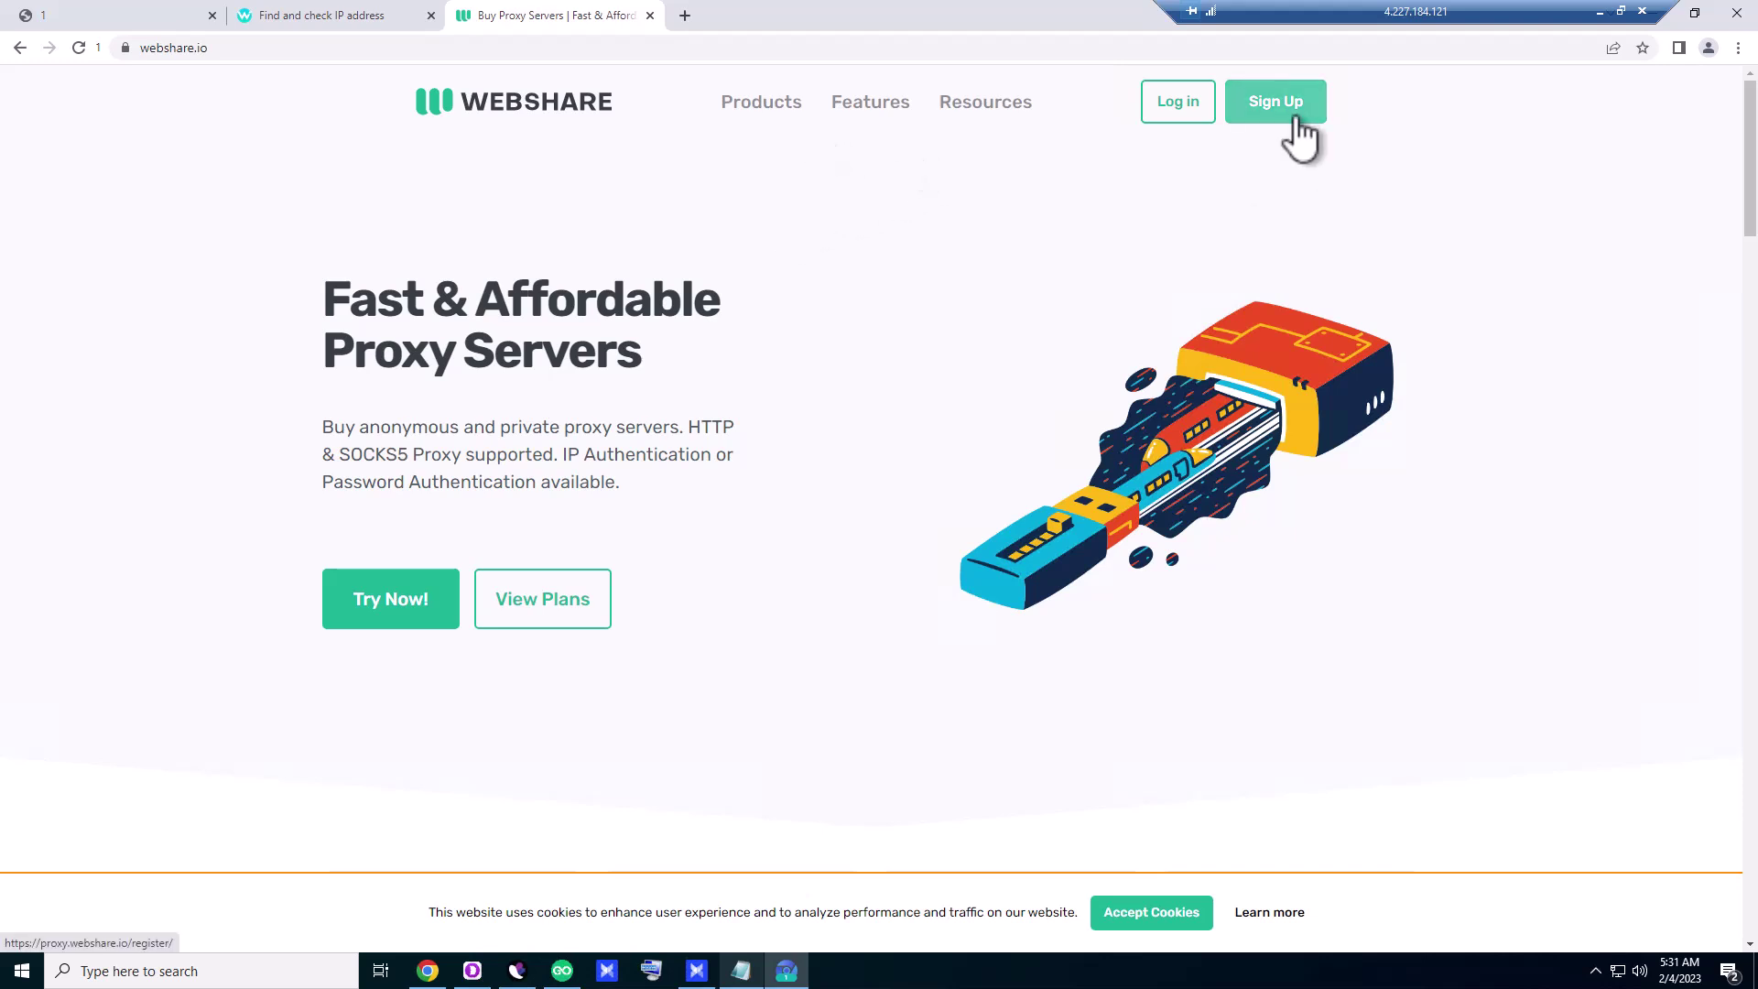
- Go from the Webshare home page to the Proxy Servers plans and pricing page
scroll(756, 390, "down", 15)
scroll(750, 381, "up", 8)
scroll(751, 381, "up", 7)
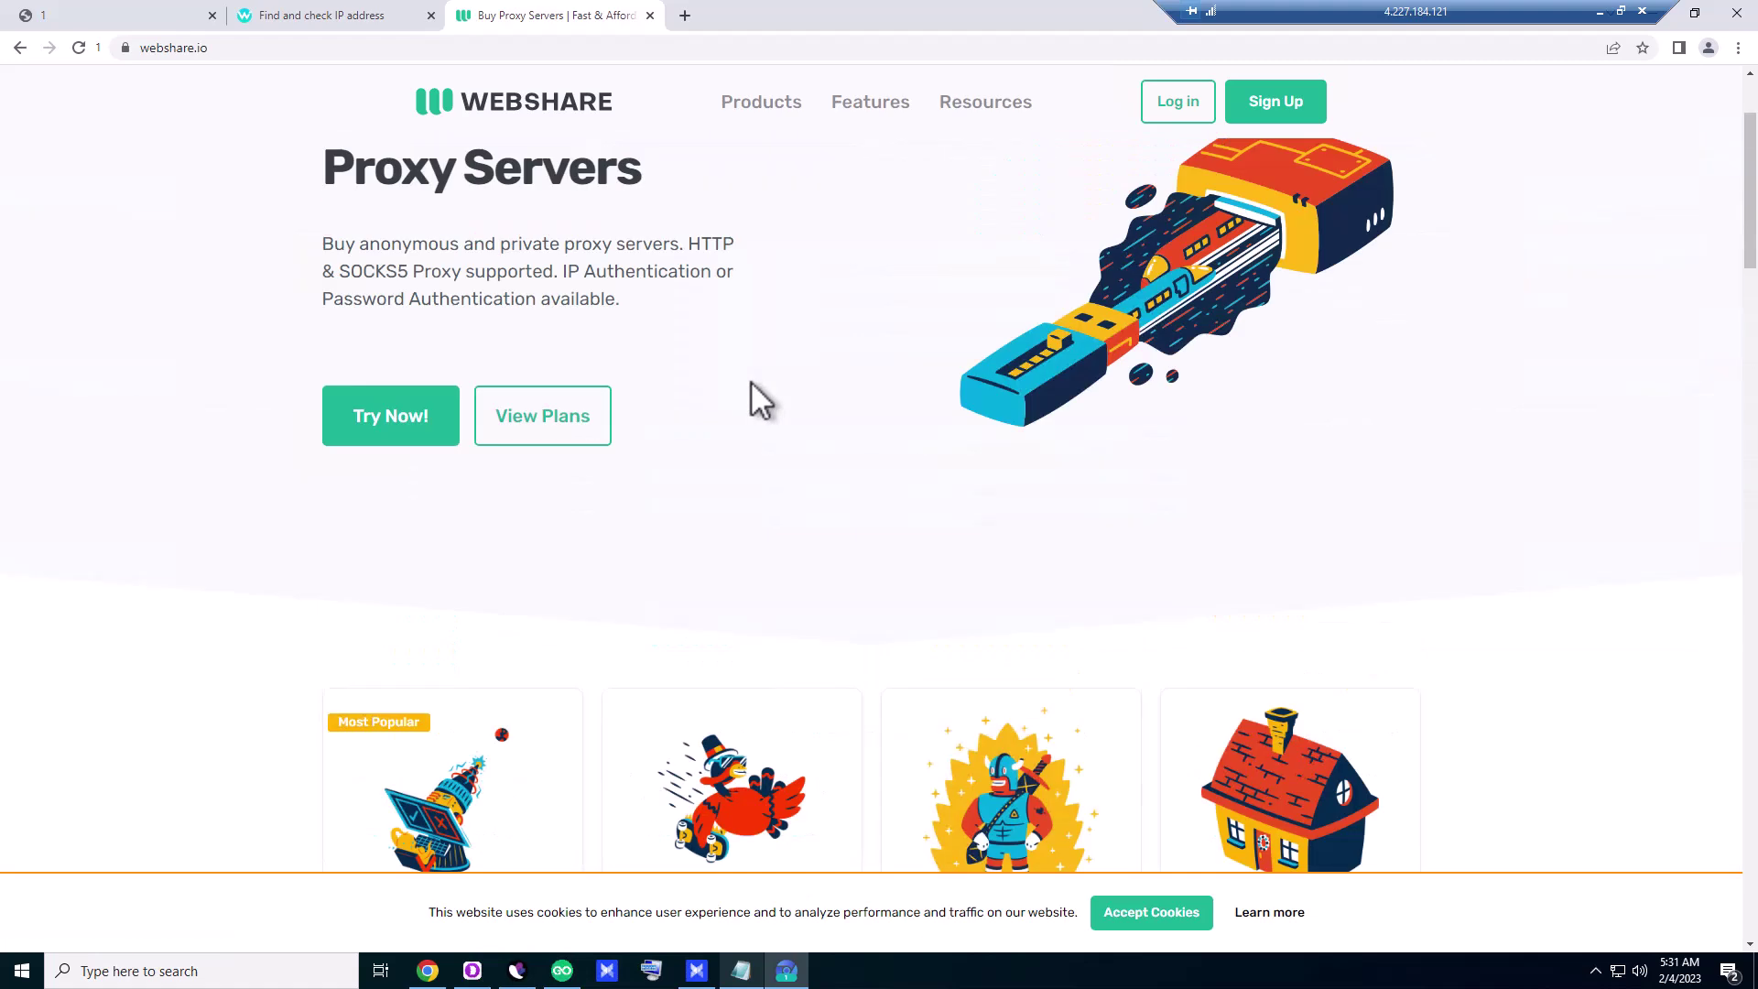
left_click(1247, 115)
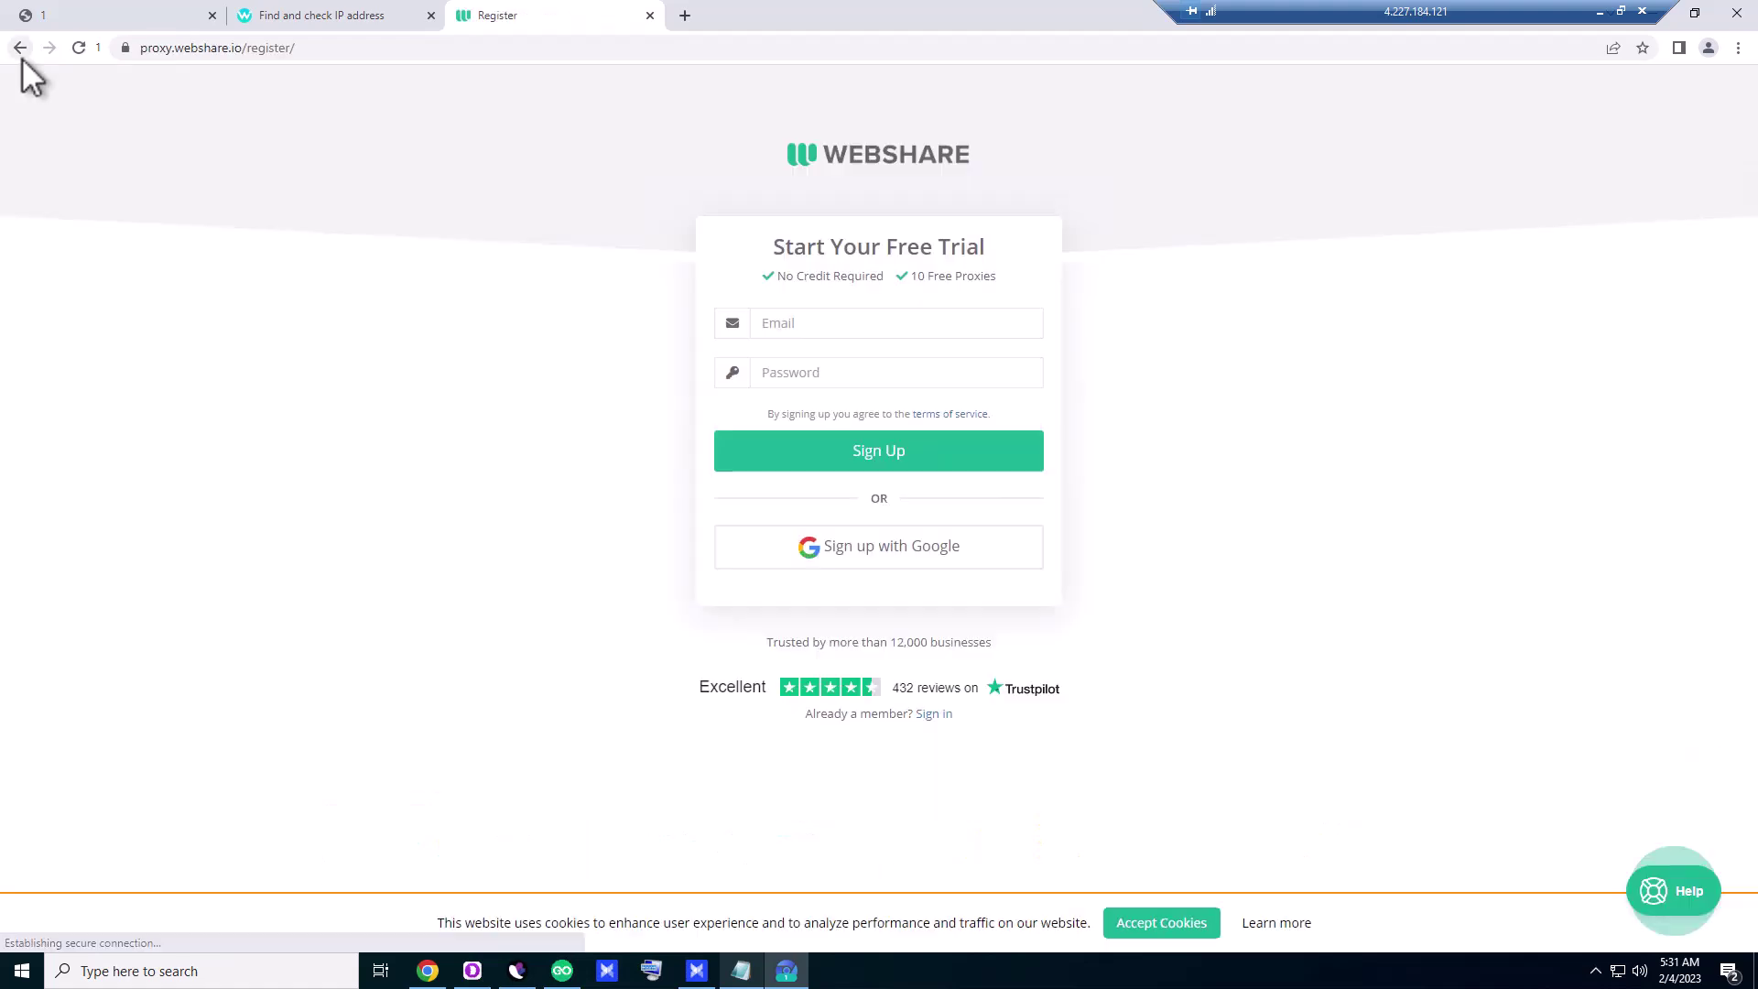
left_click(19, 48)
scroll(806, 394, "down", 5)
scroll(754, 373, "up", 4)
left_click(540, 524)
scroll(263, 551, "down", 6)
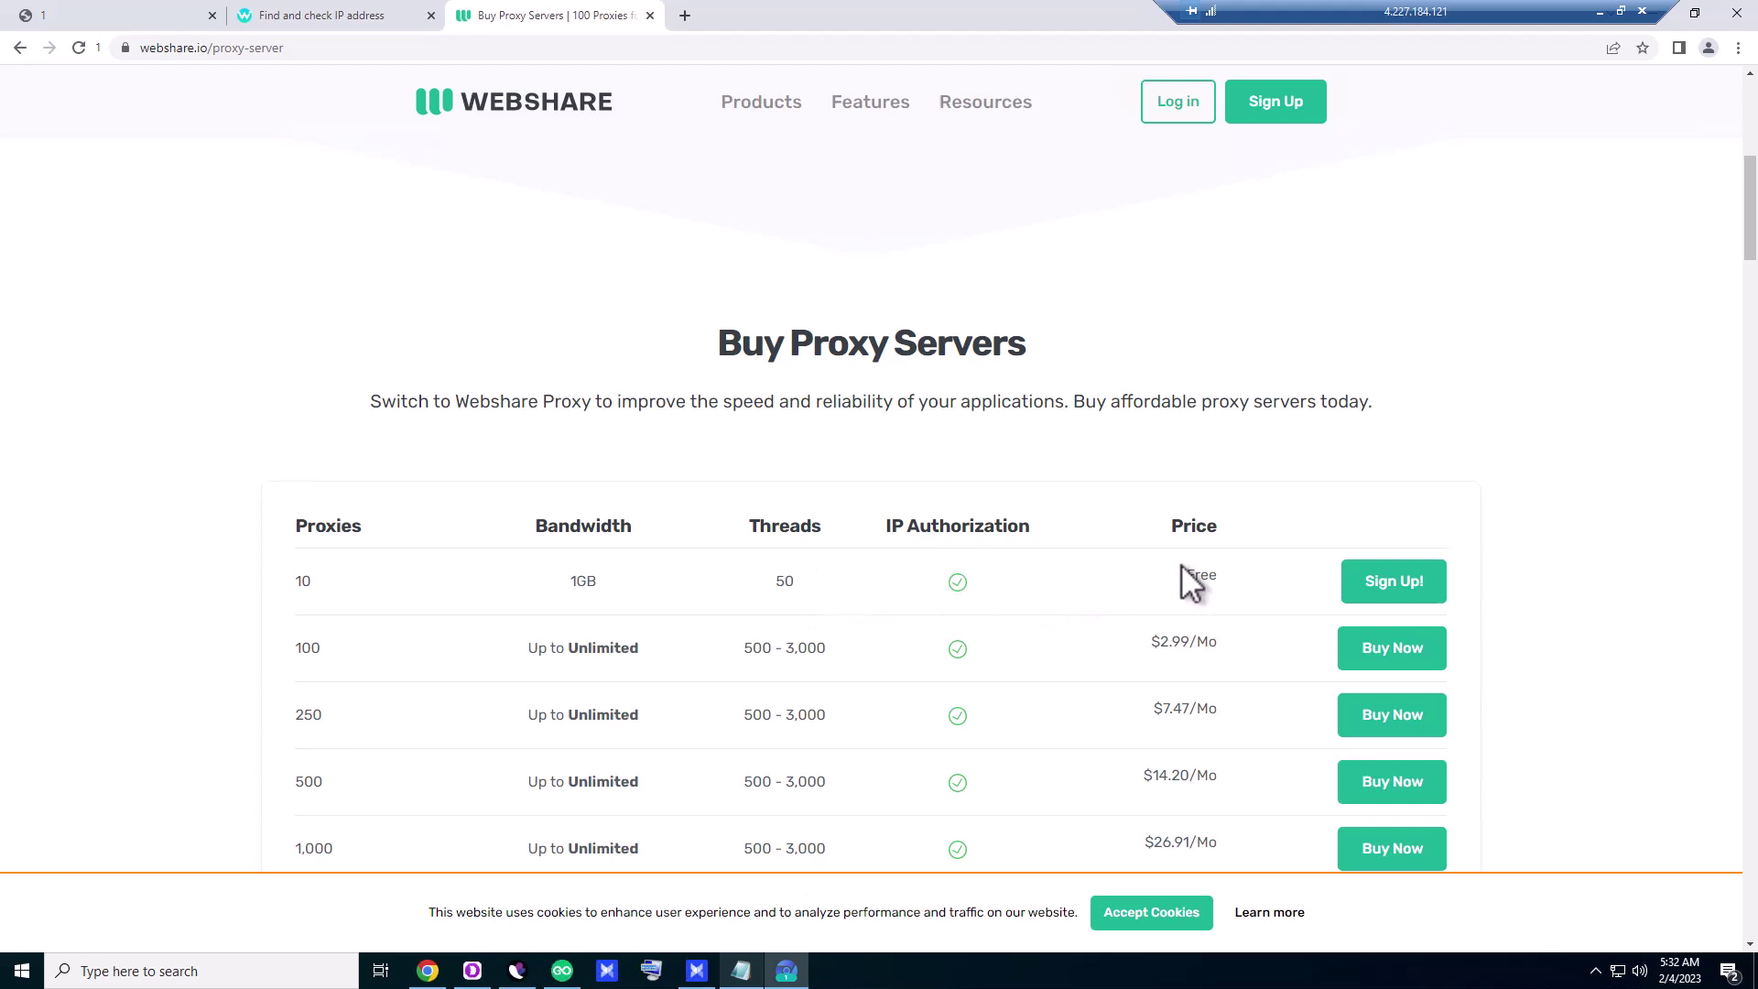
scroll(273, 640, "down", 3)
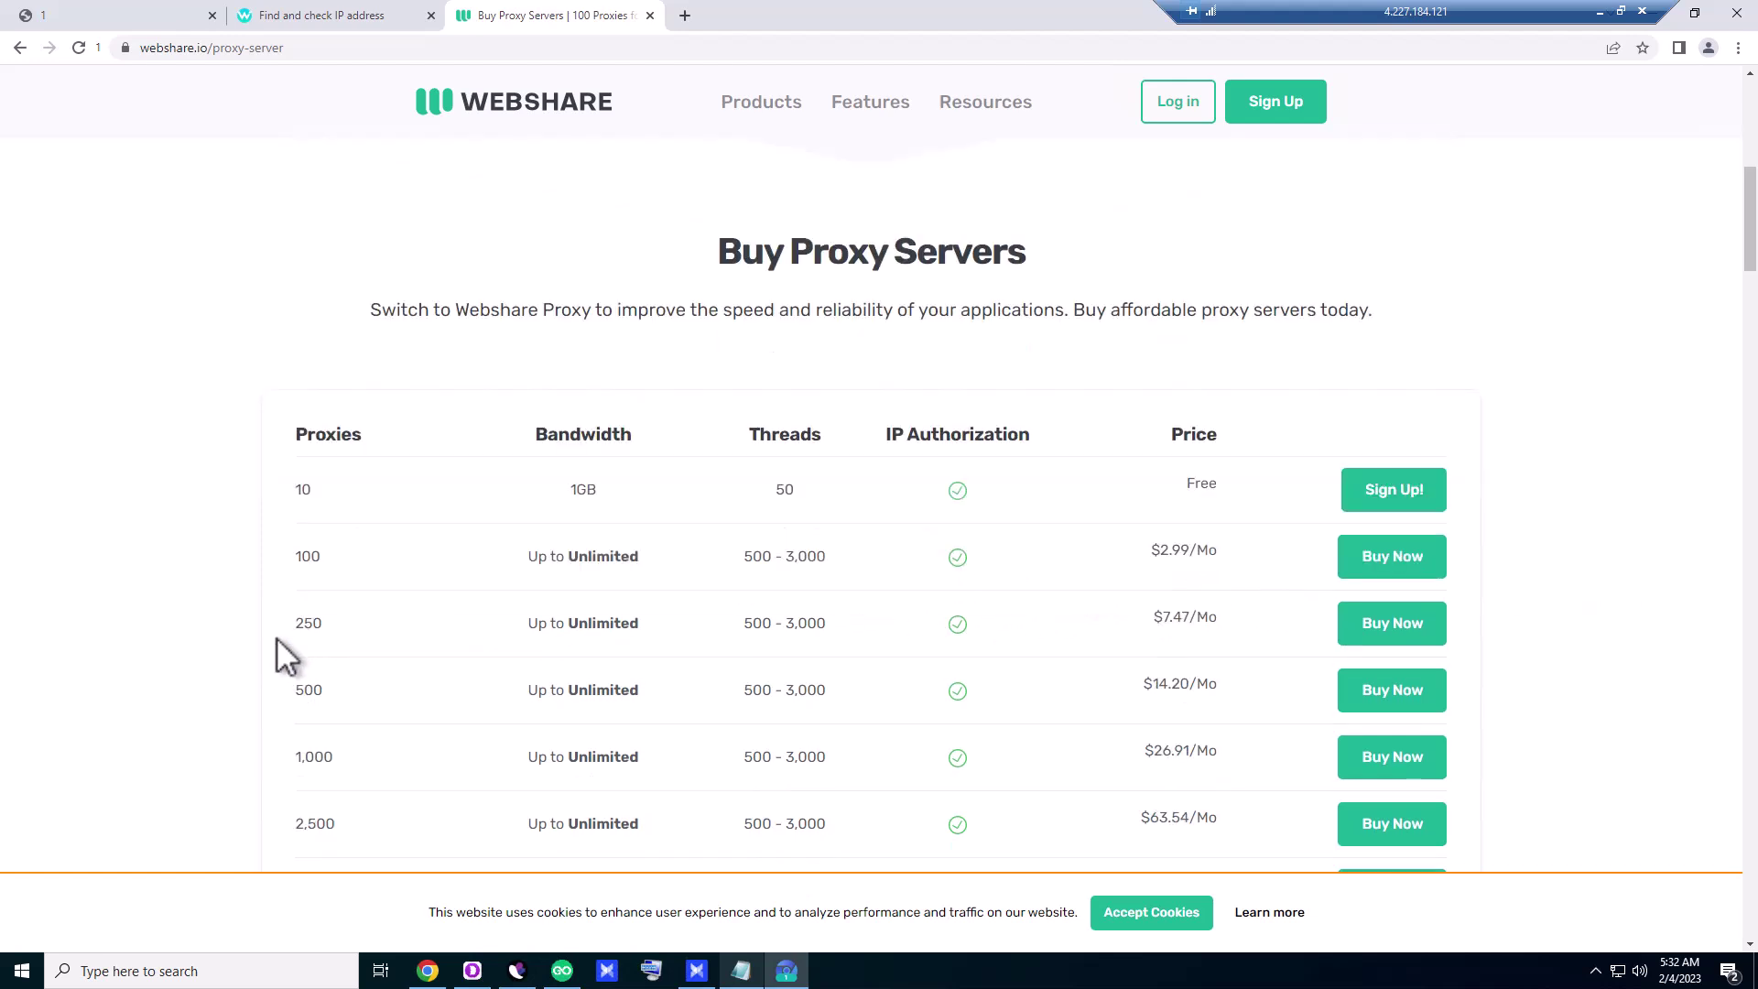
scroll(315, 696, "up", 3)
- Select the whole last proxy line in the Notepad list, then return to the pricing table
left_click(740, 971)
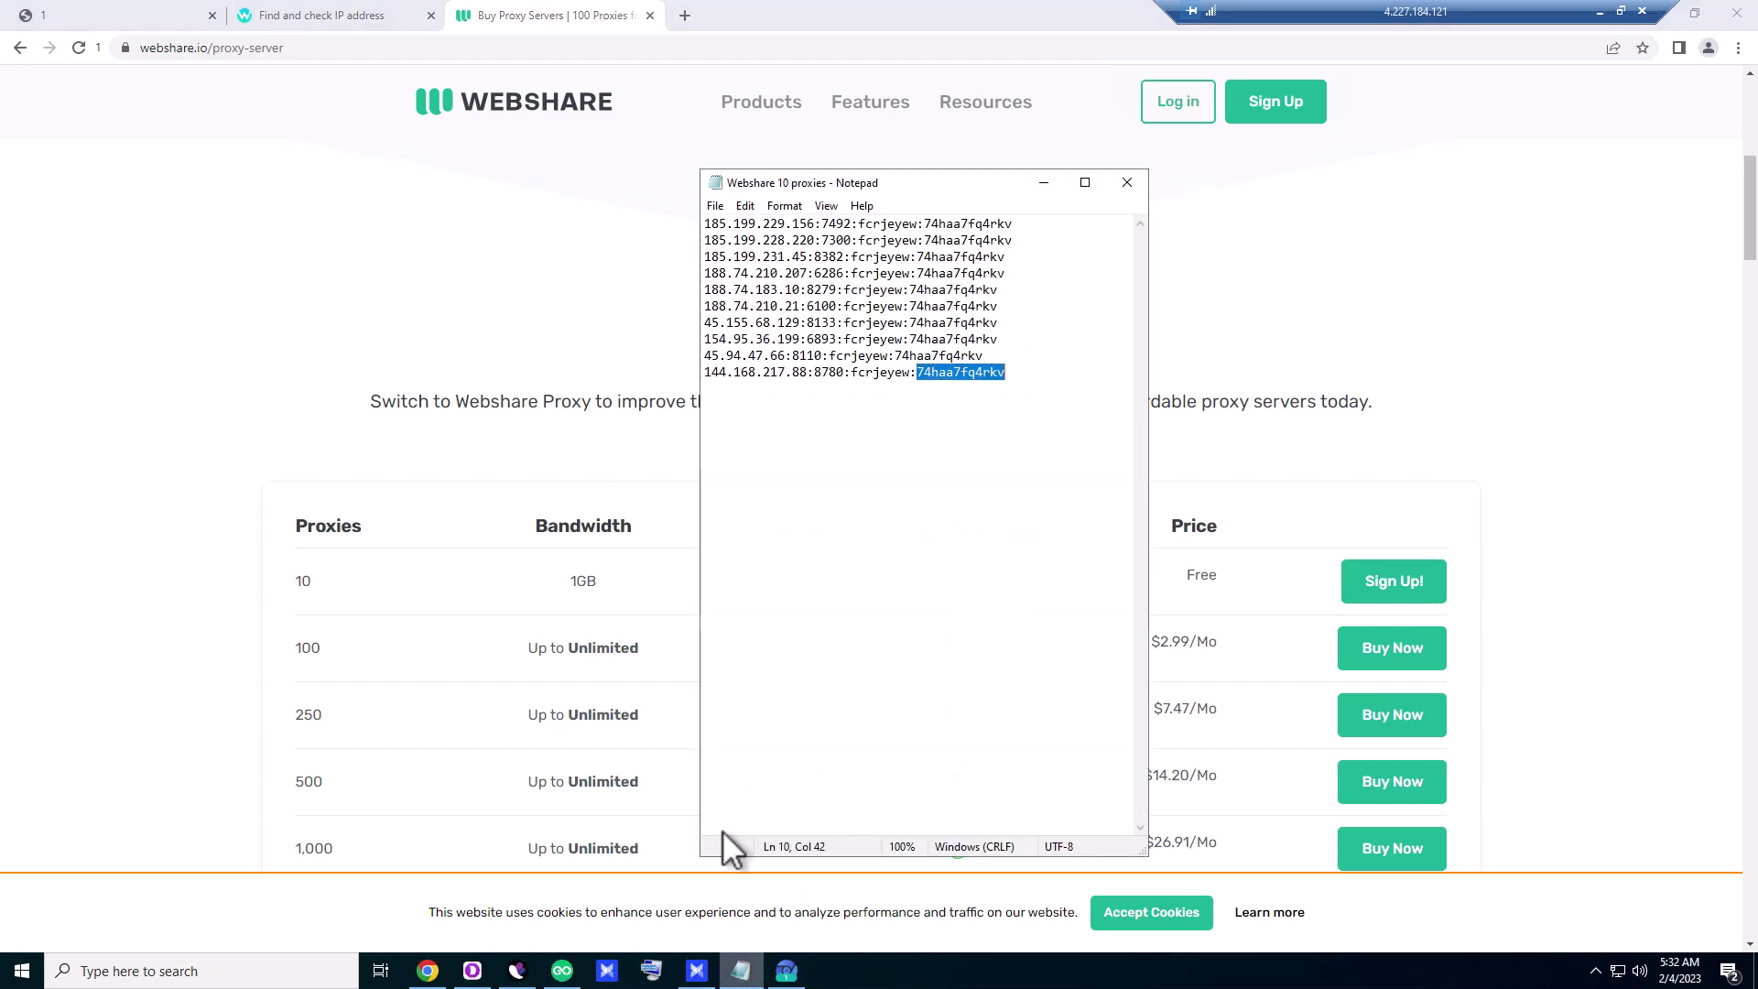
left_click(836, 435)
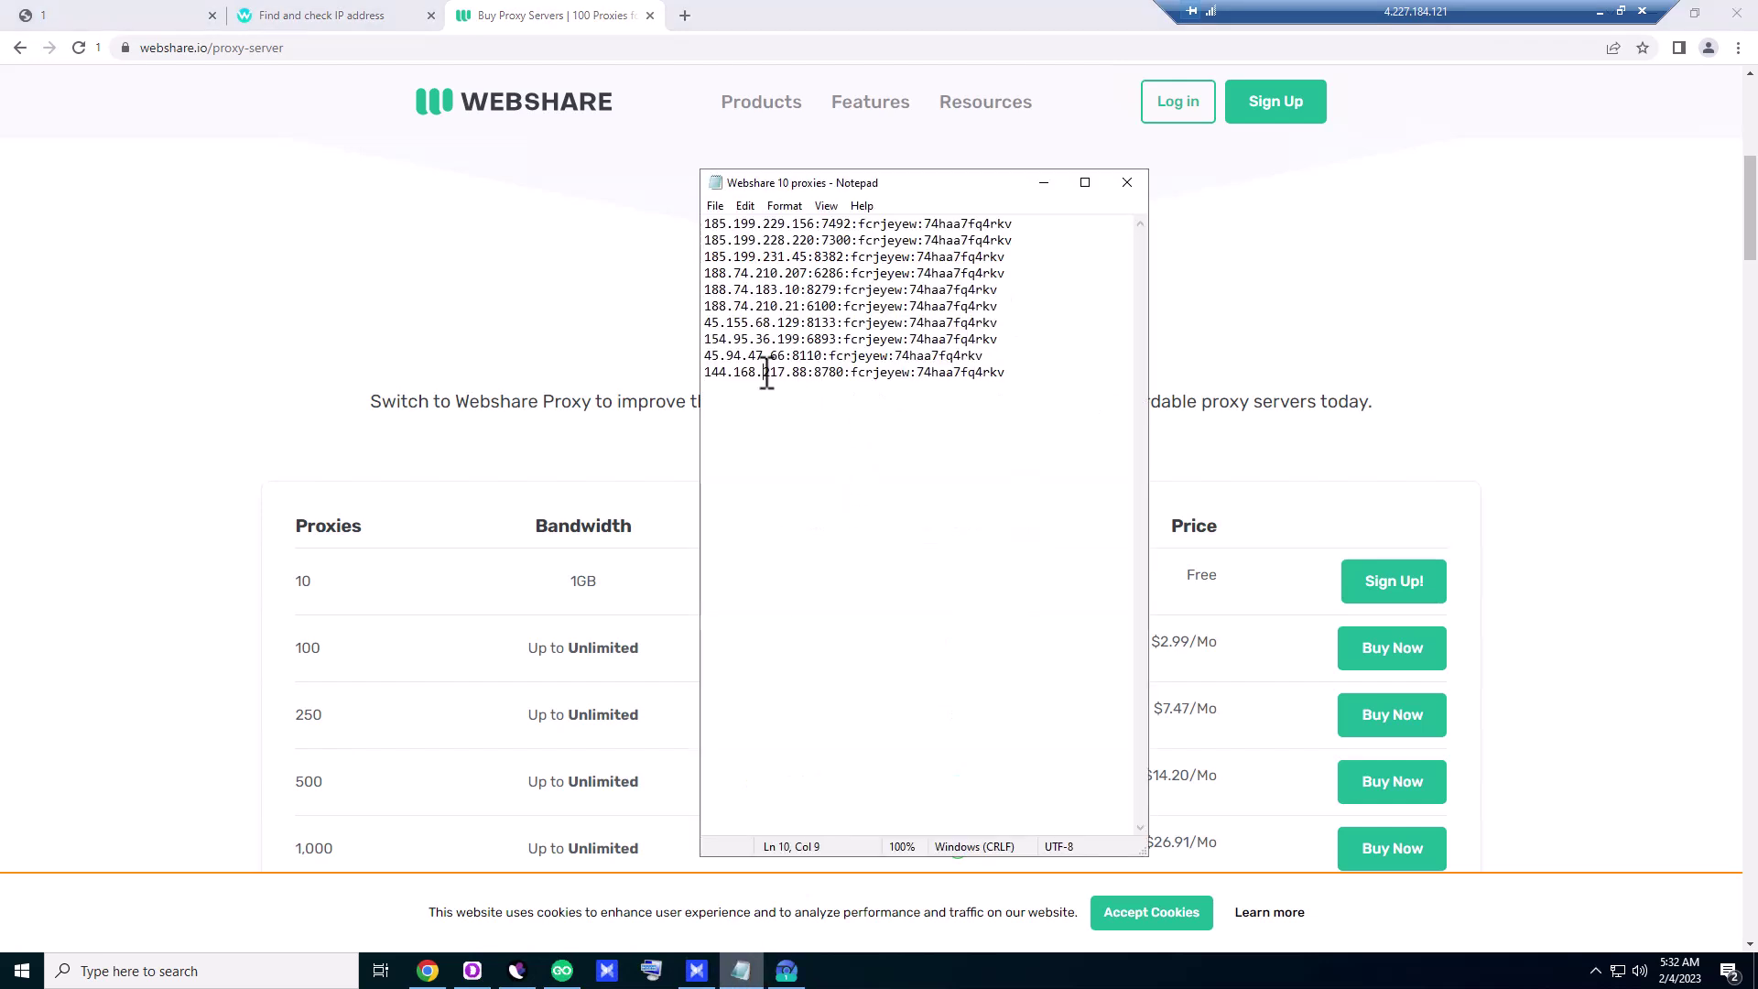
key("Home")
key("shift+End")
left_click(508, 319)
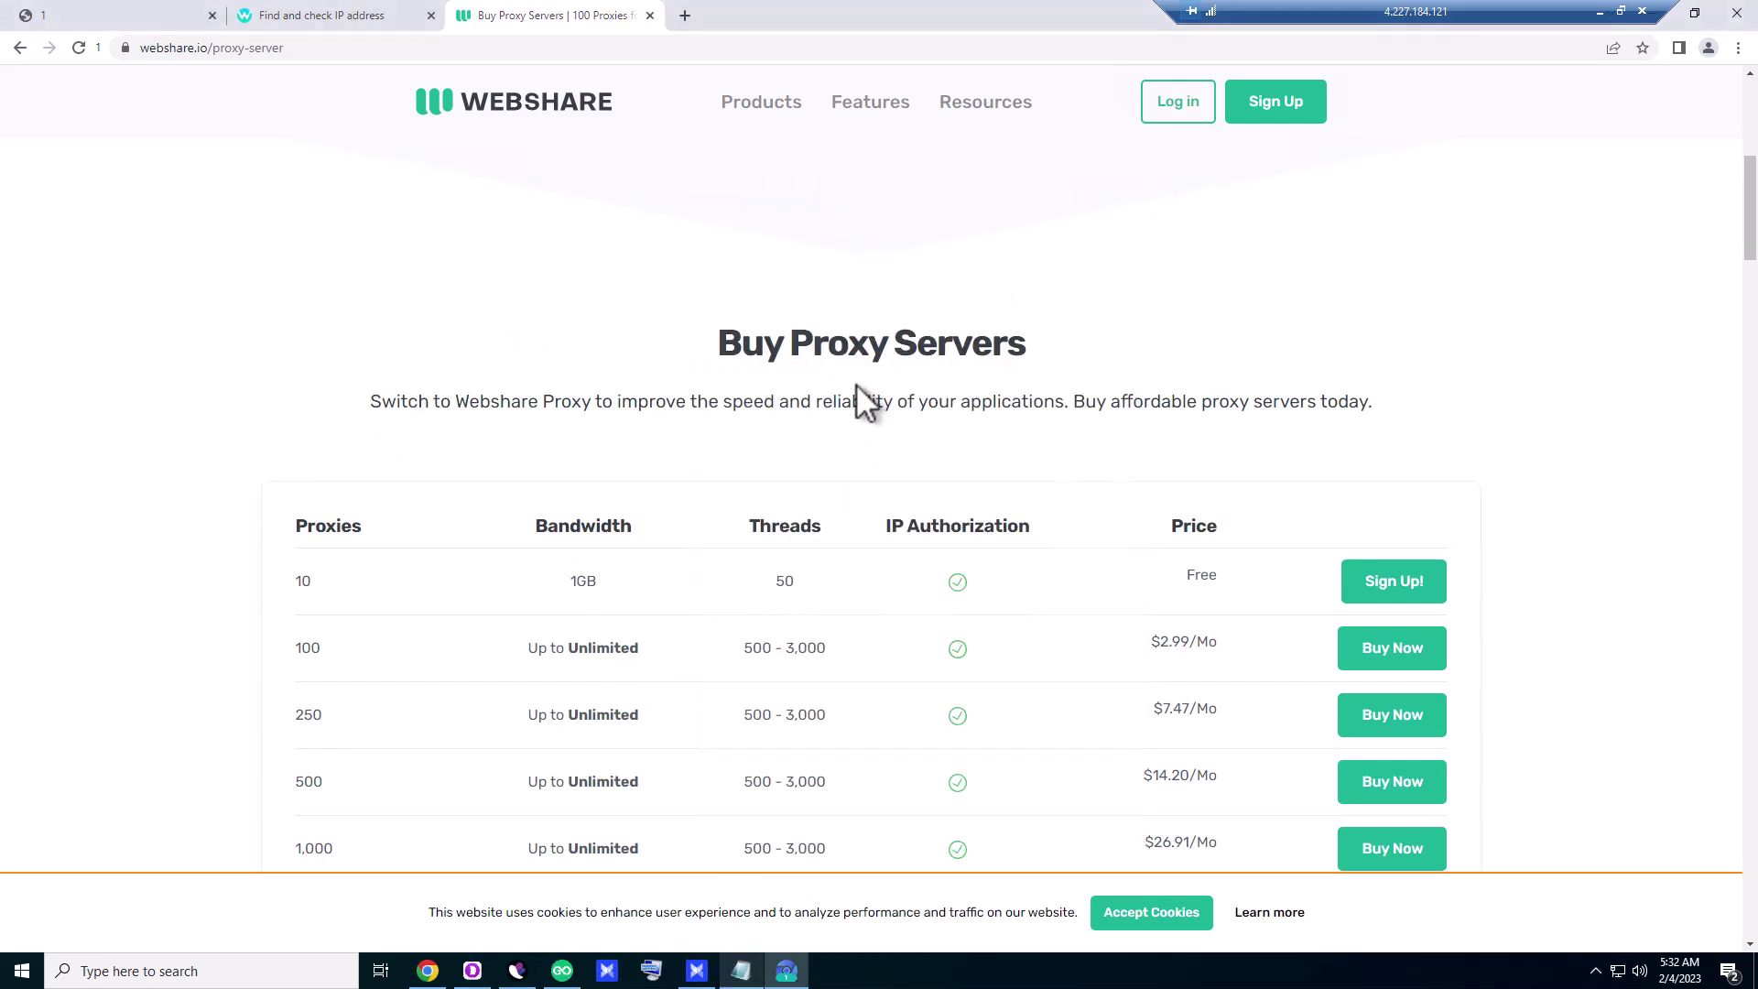
scroll(273, 586, "down", 8)
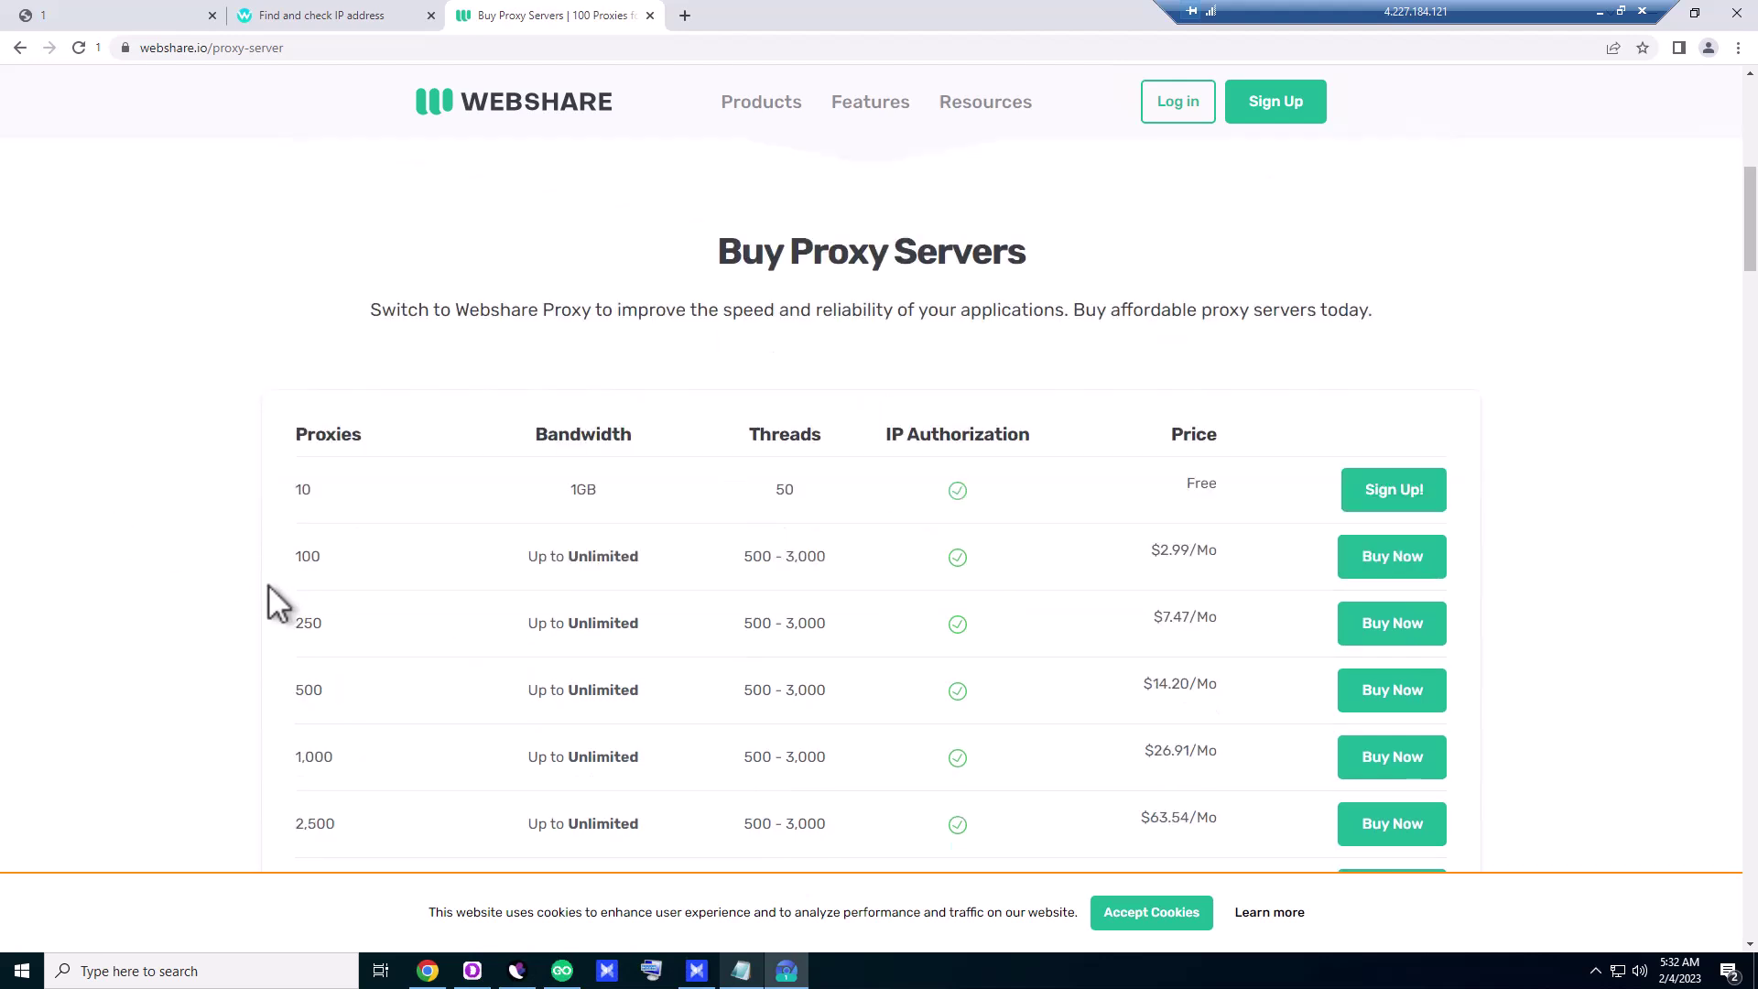
scroll(267, 602, "up", 15)
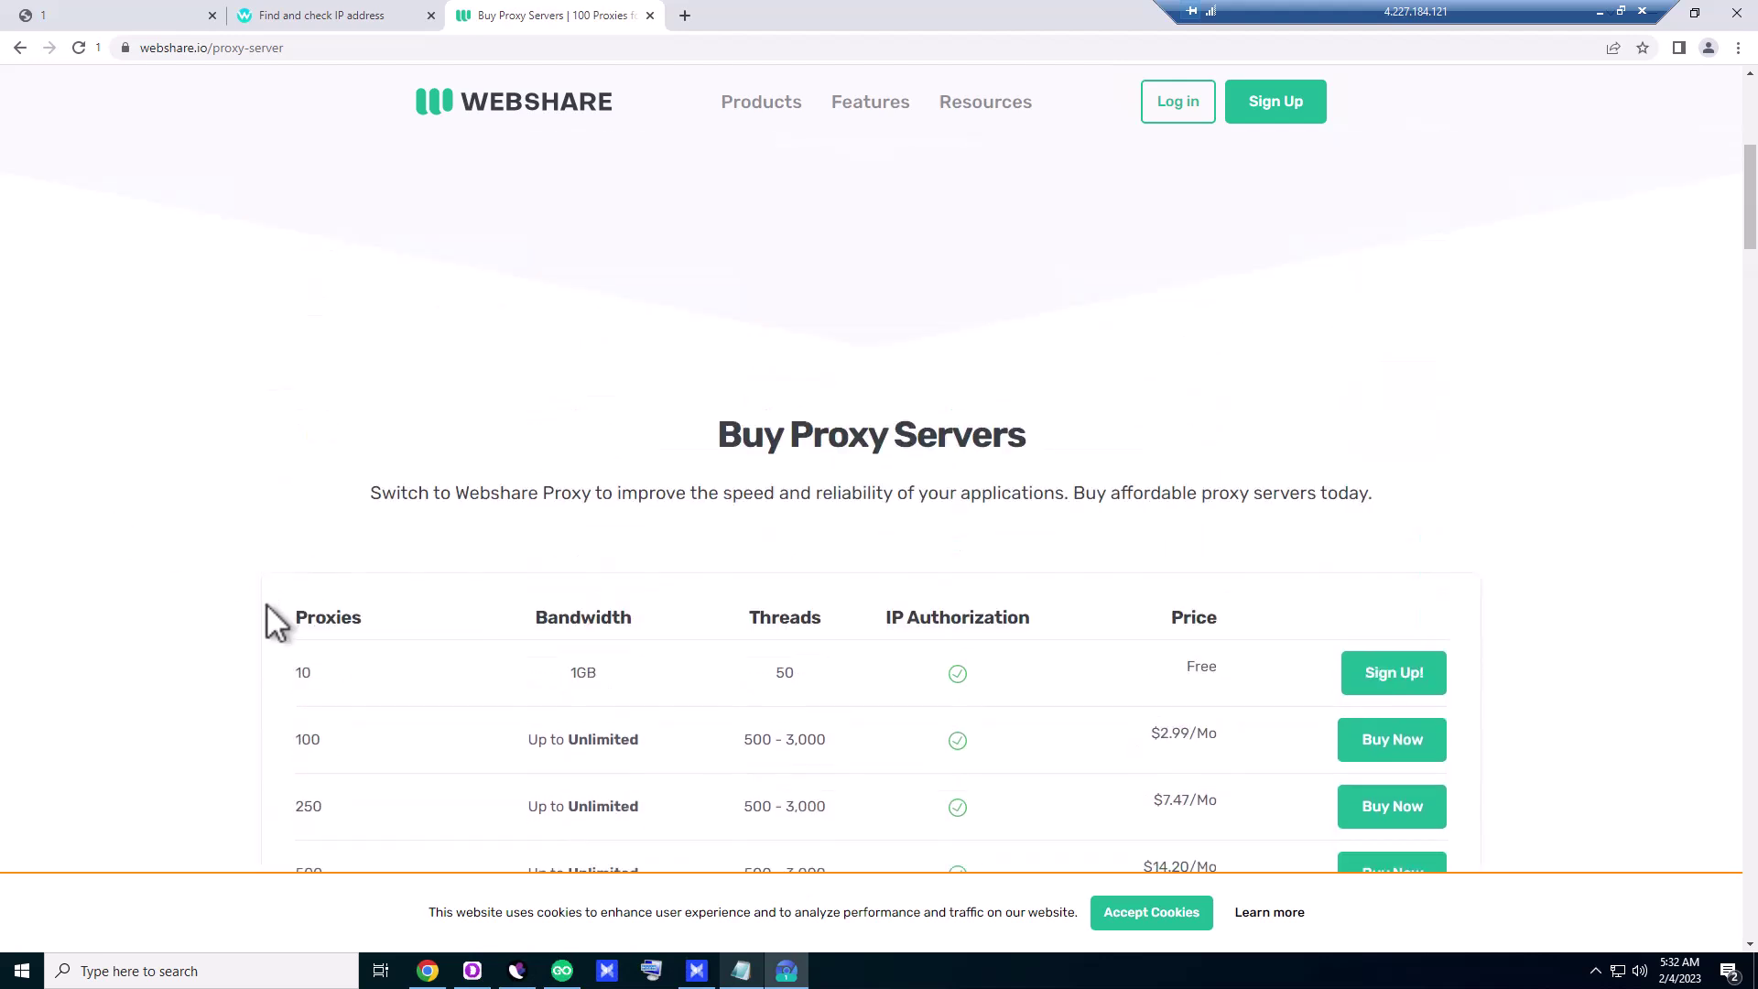
- Start a new AdsPower profile and remove the All Windows OS tag so OS reads Random
left_click(697, 969)
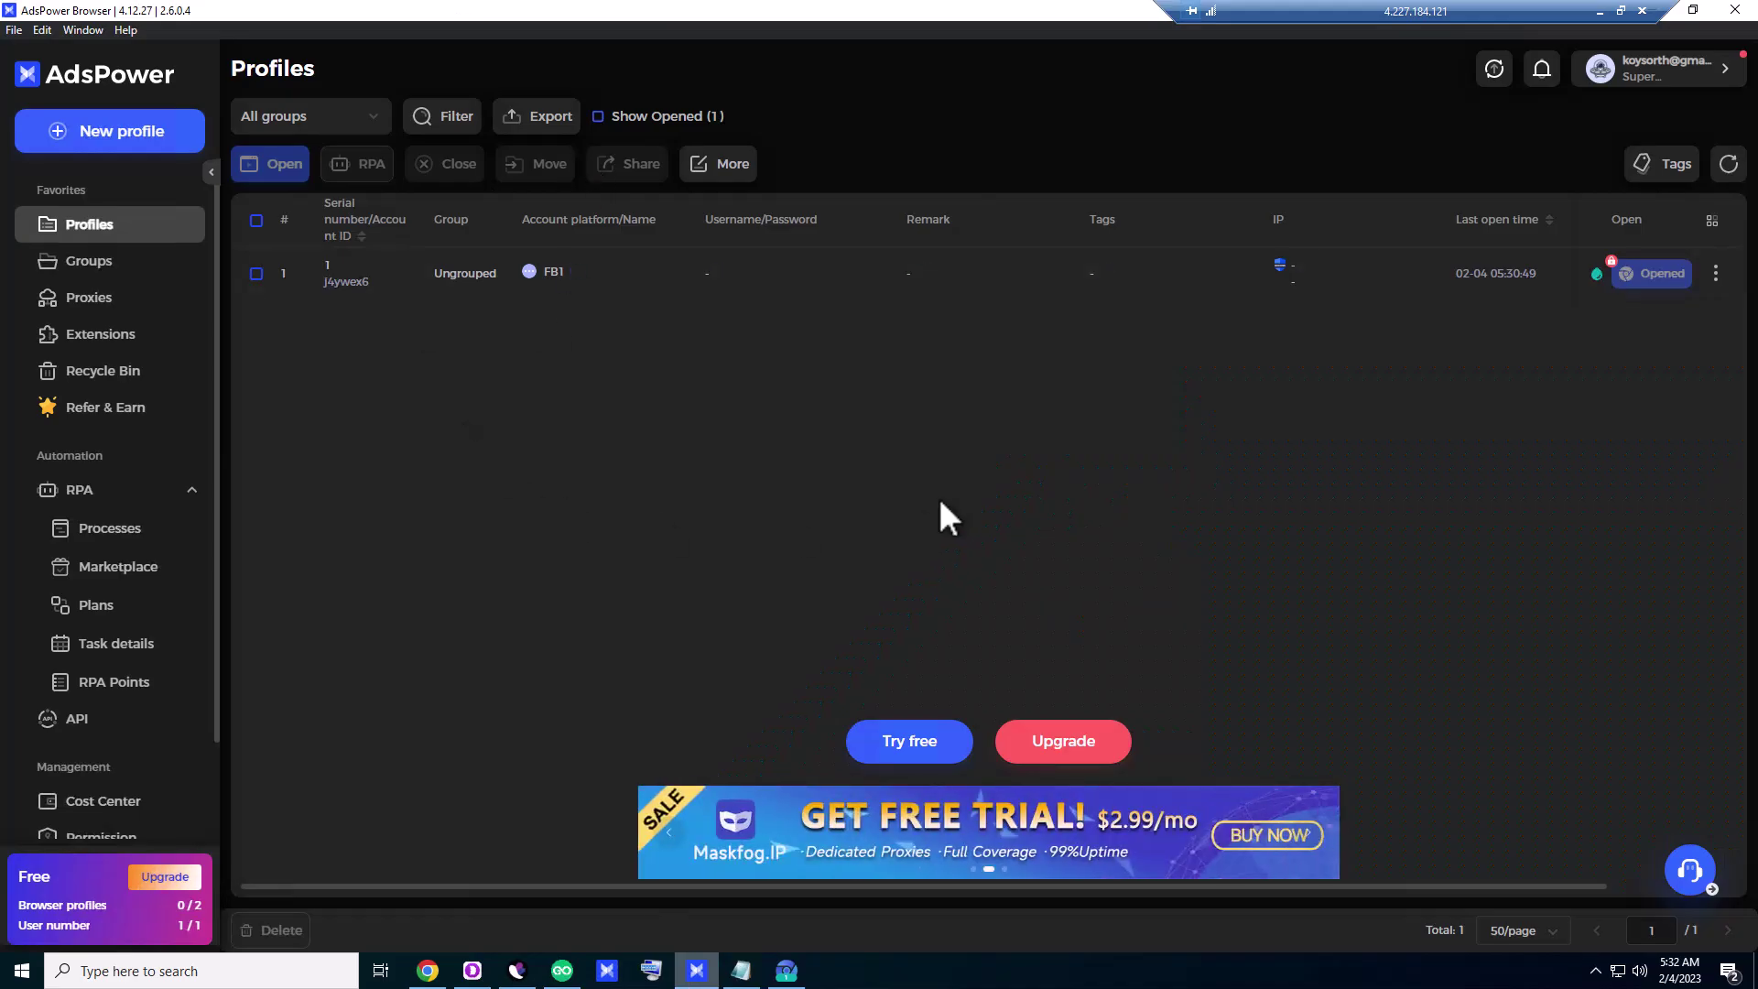
left_click(110, 137)
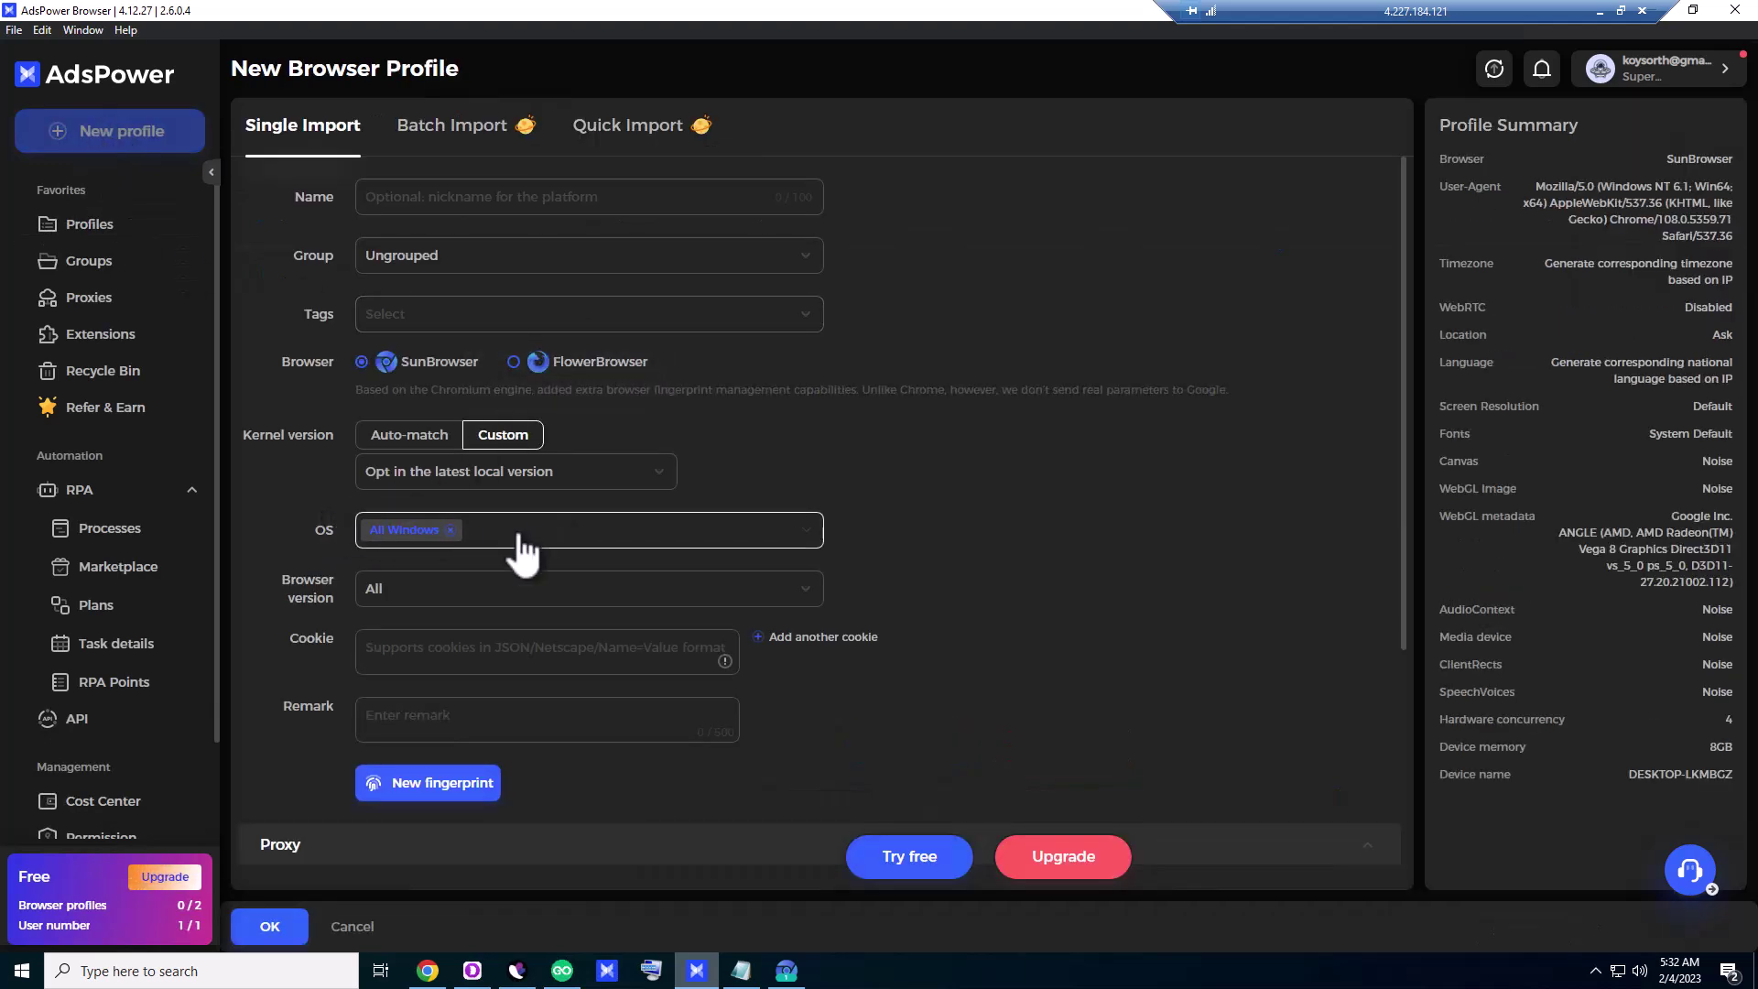
left_click(456, 530)
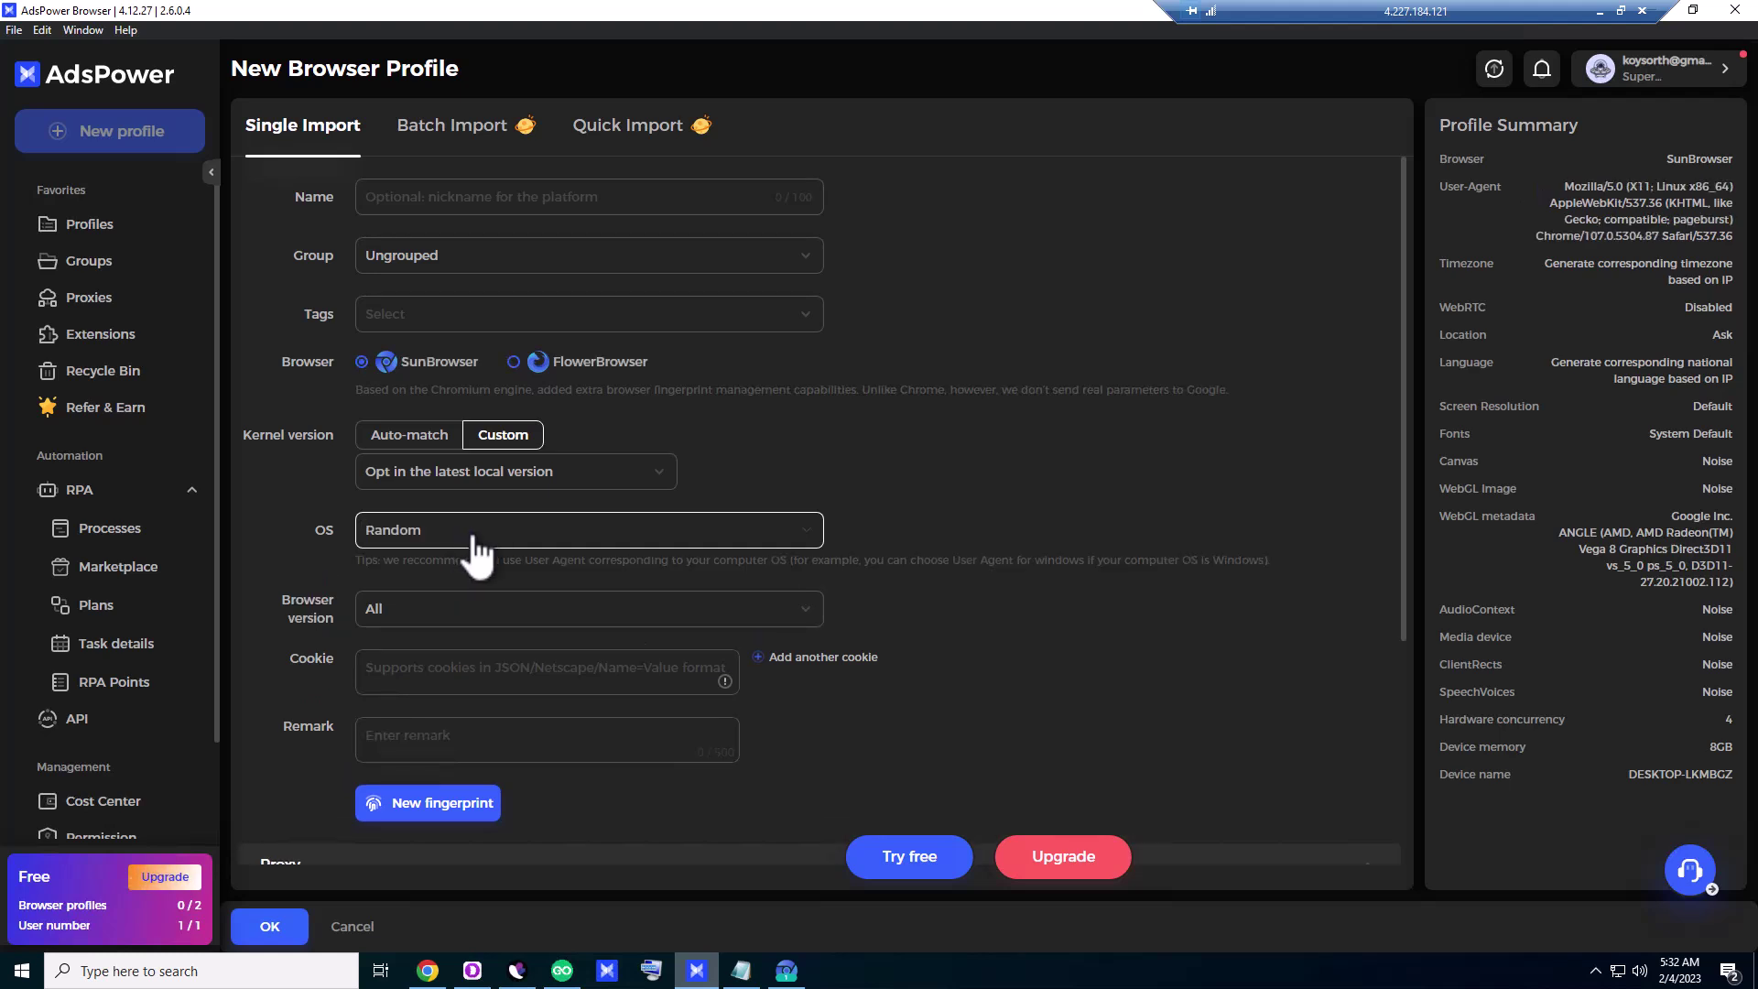
left_click(465, 539)
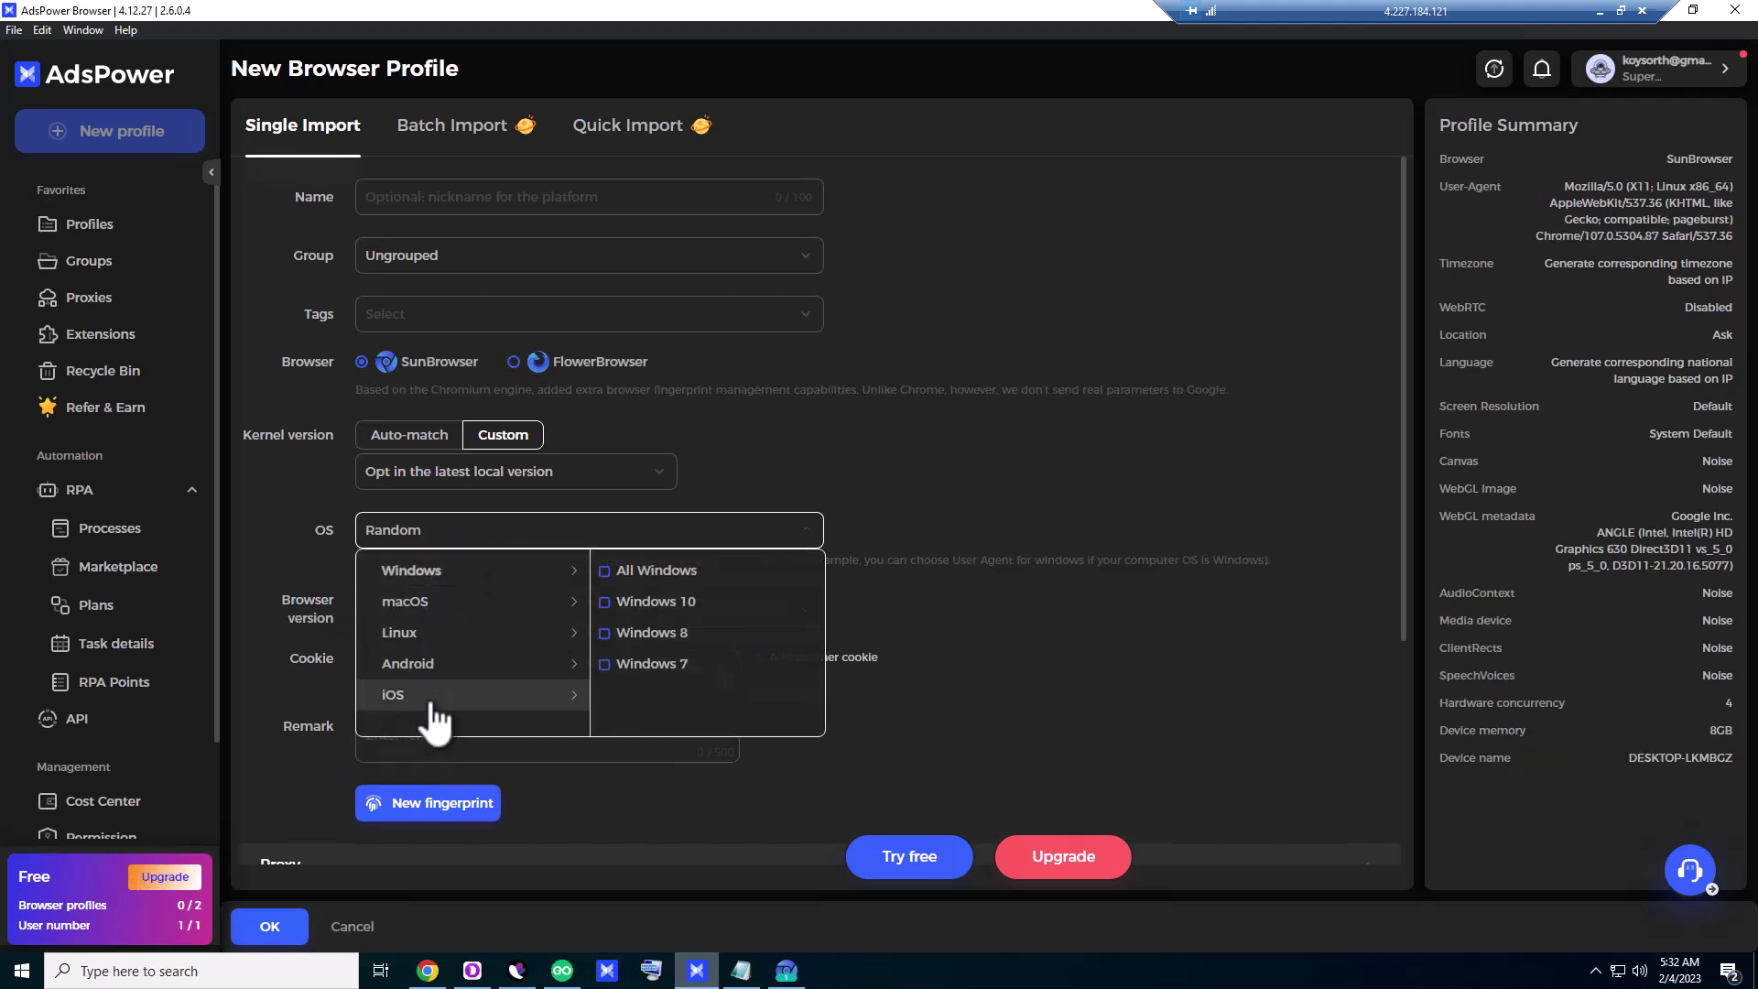
left_click(974, 627)
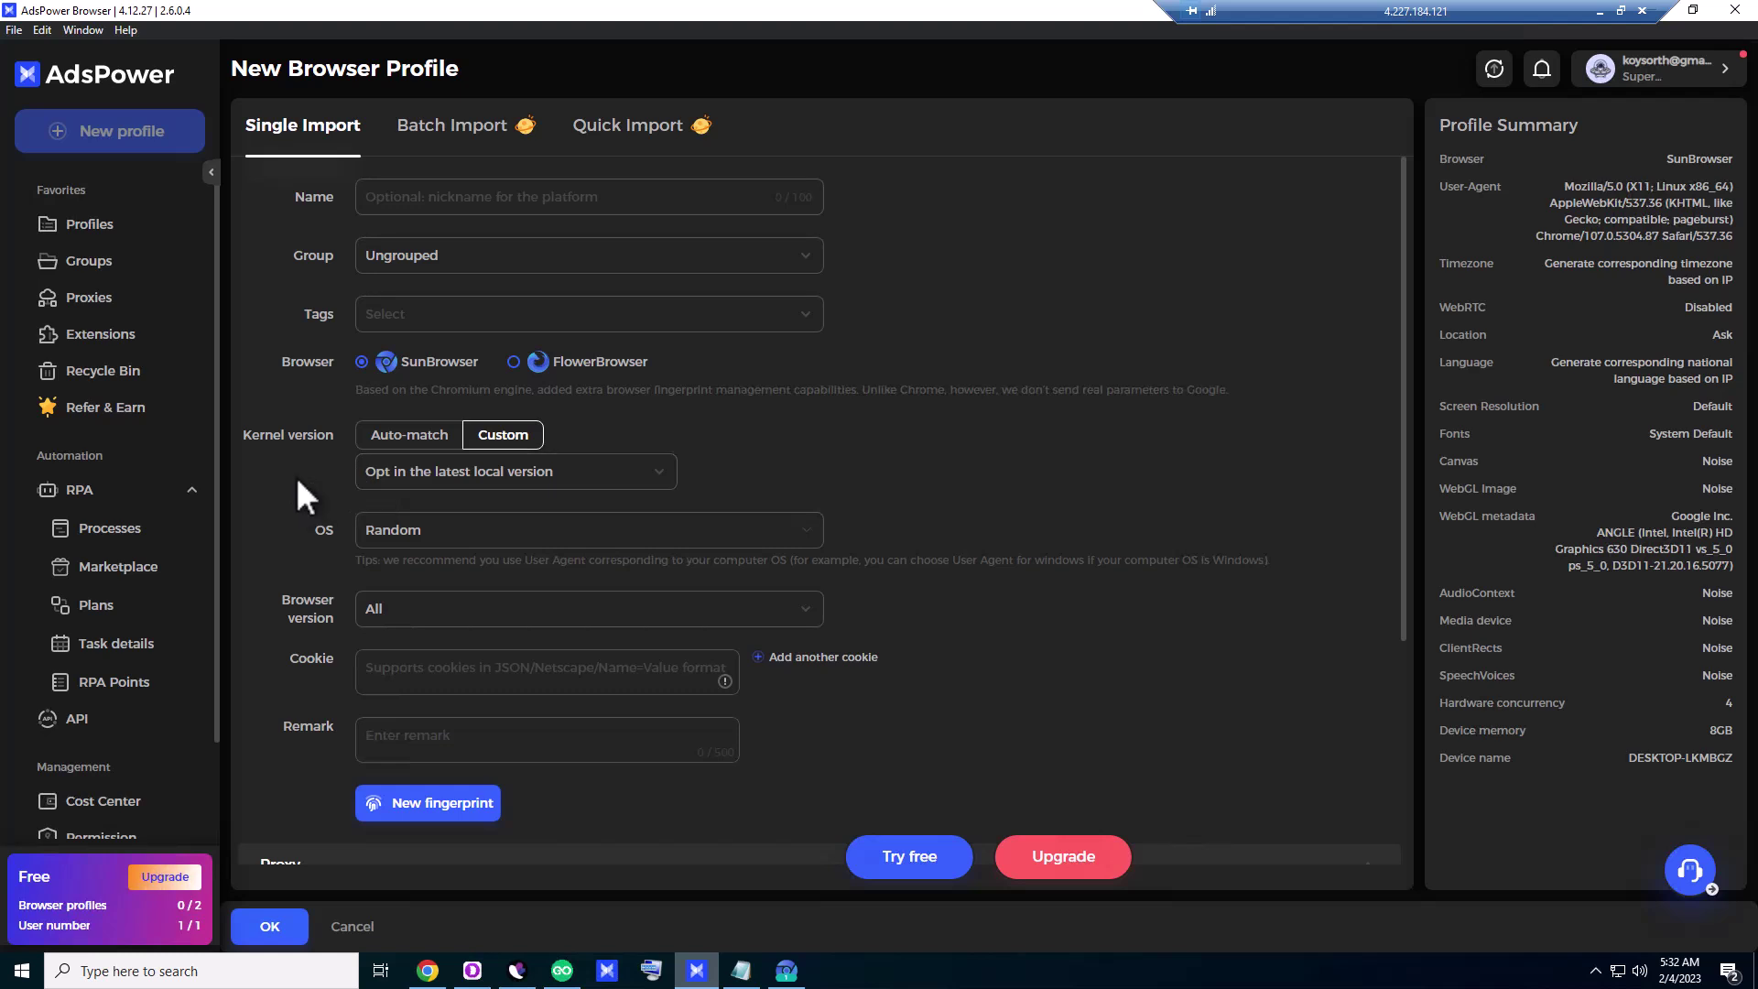
scroll(137, 660, "down", 2)
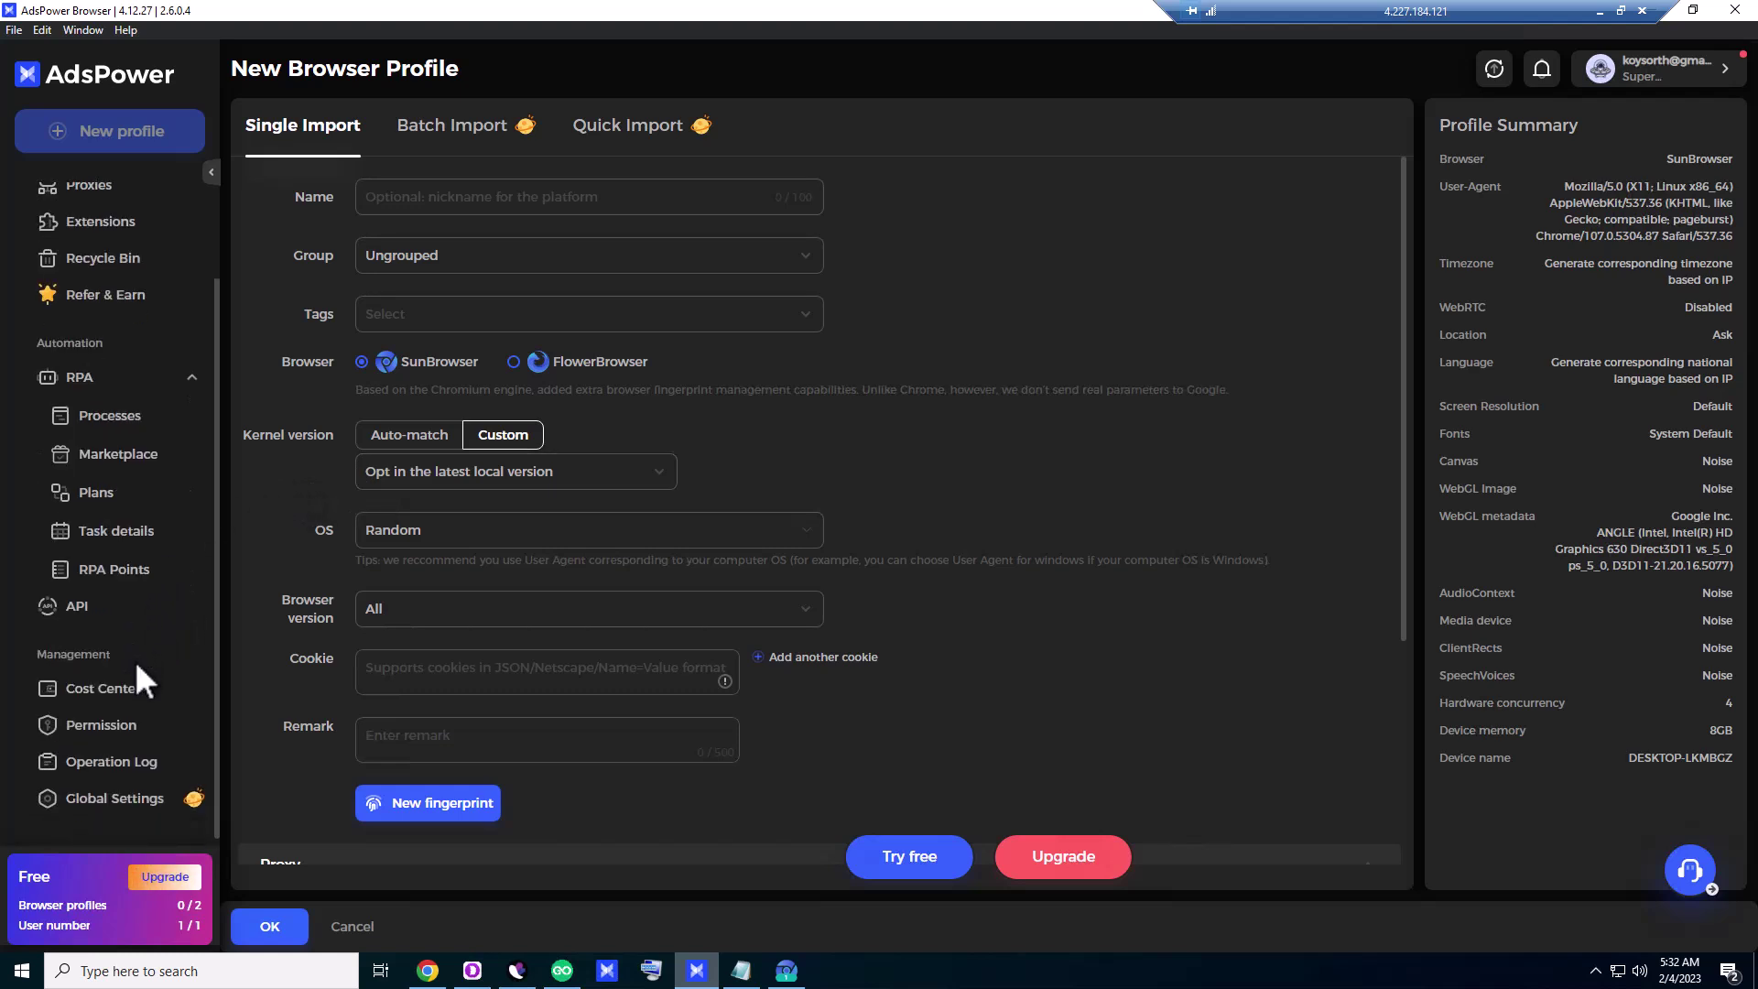